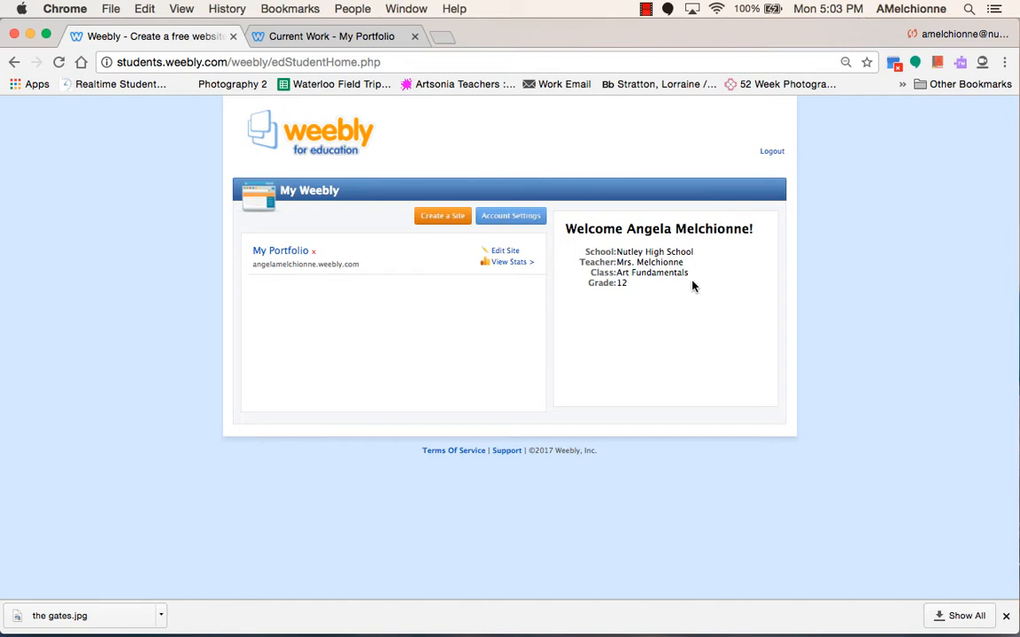
Open the My Portfolio site for editing and rename its Current Work page to Final Portfolio.
{"action": "left_click", "coordinate": [502, 251]}
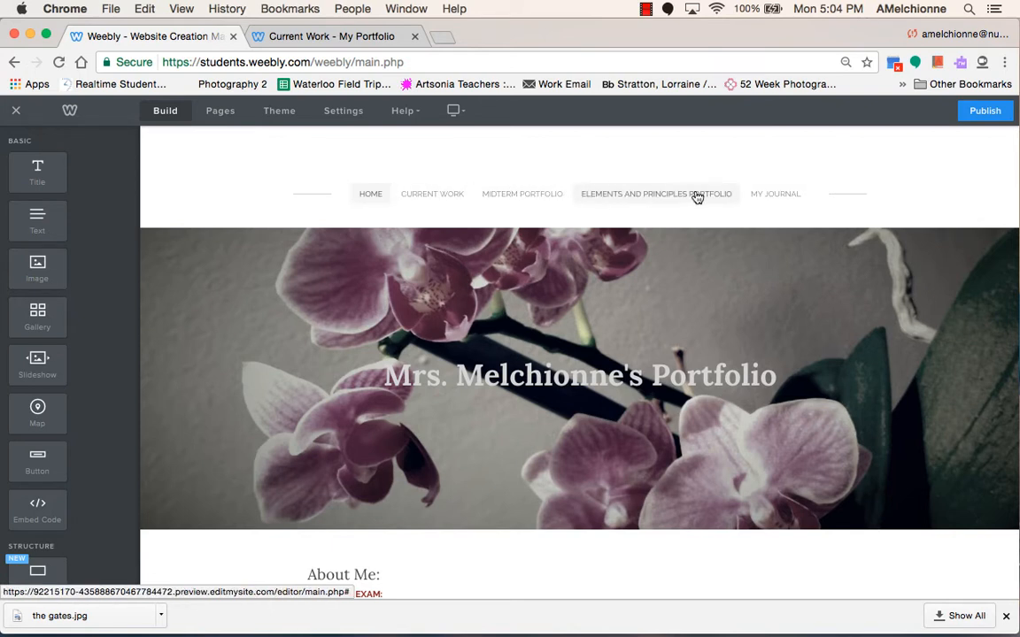
{"action": "left_click", "coordinate": [223, 119]}
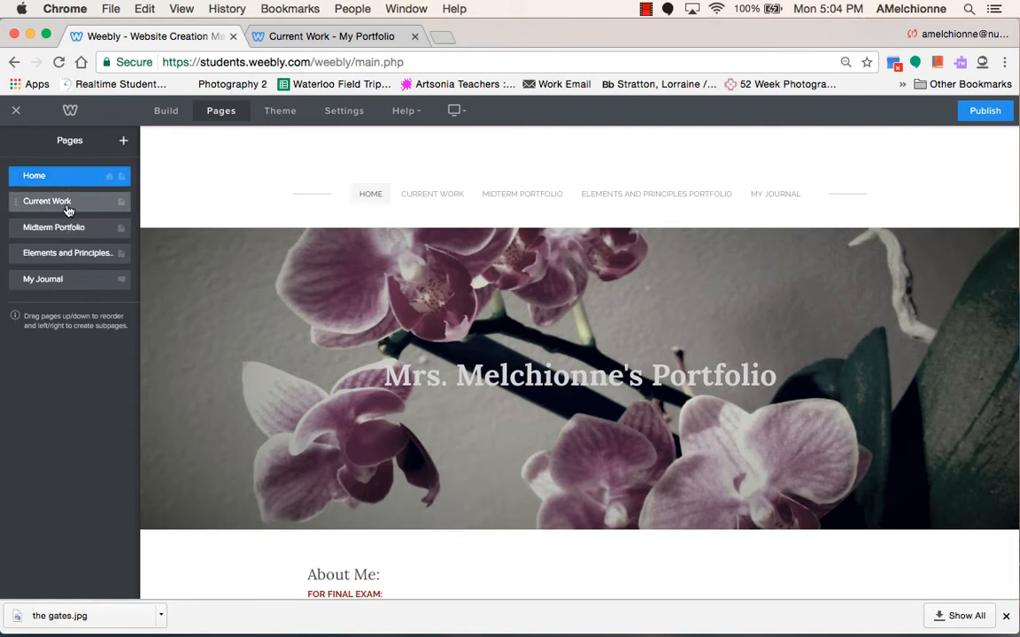
{"action": "left_click", "coordinate": [69, 203]}
{"action": "left_click_drag", "start_coordinate": [66, 195], "coordinate": [3, 193]}
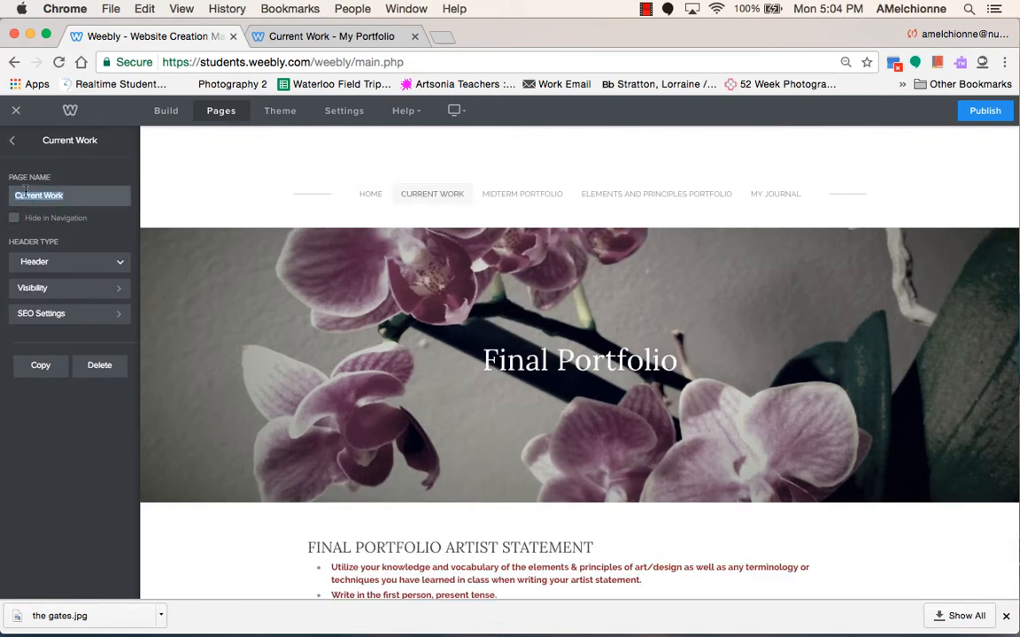
{"action": "type", "text": "Final Portfolio"}
{"action": "left_click", "coordinate": [12, 143]}
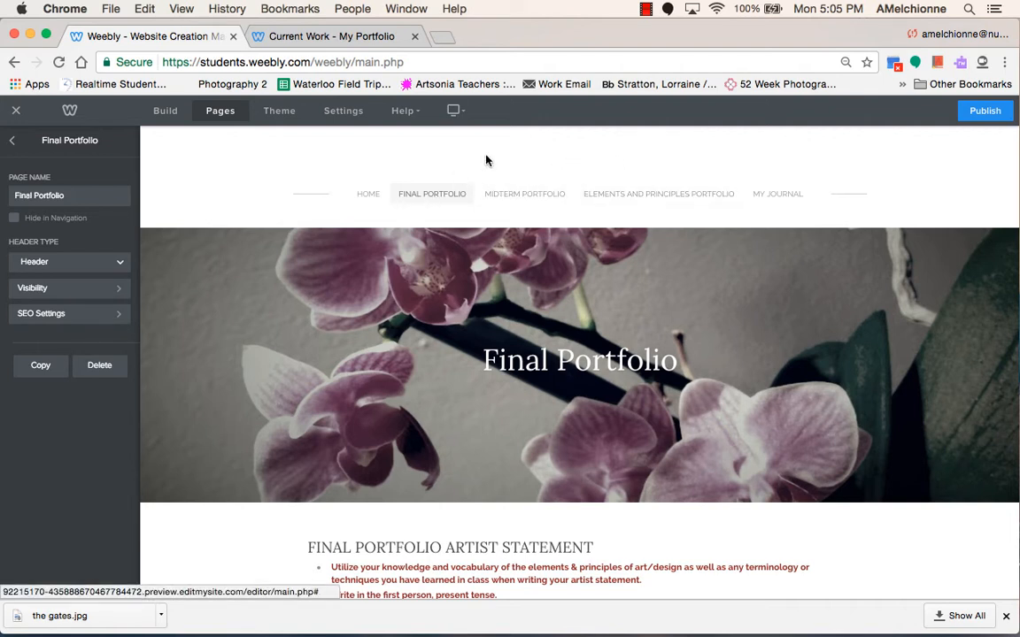
Return to the page-building view, open the Home page and review the About Me requirements for the final exam.
{"action": "left_click", "coordinate": [167, 110]}
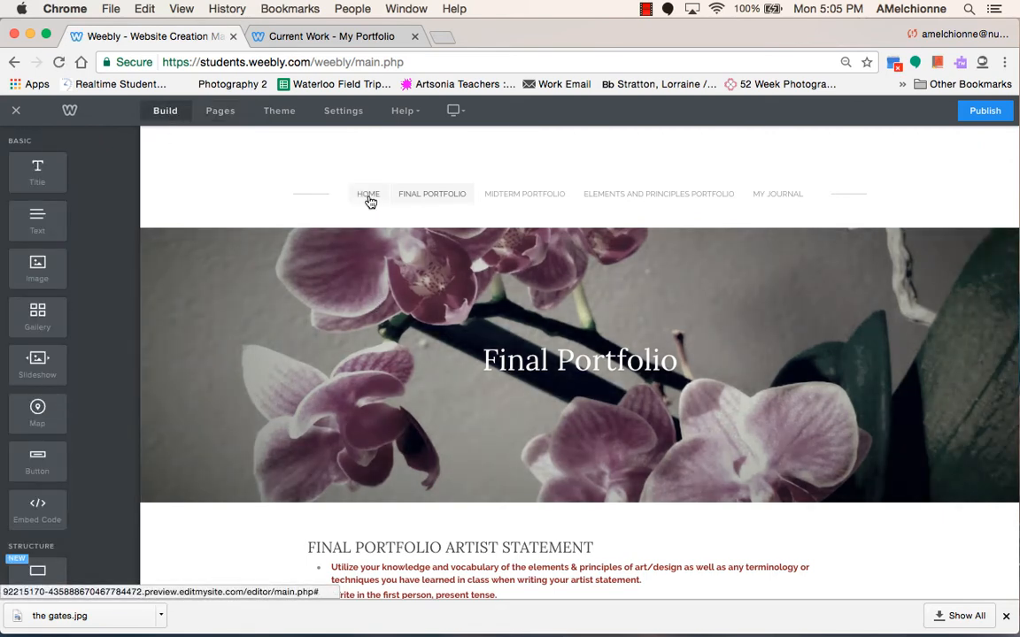
{"action": "left_click", "coordinate": [368, 195]}
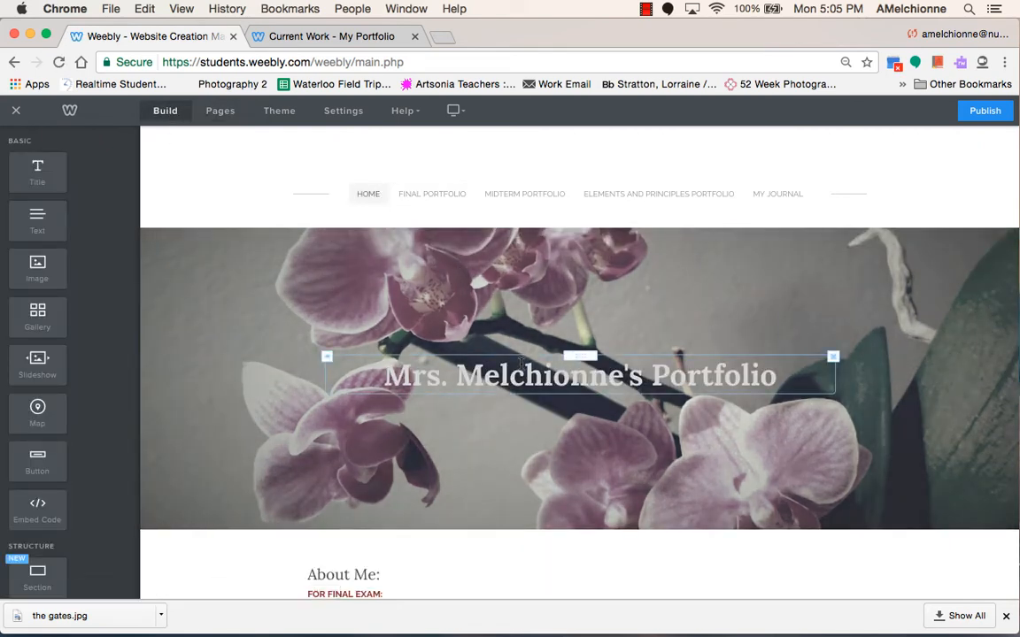
{"action": "scroll", "coordinate": [583, 405], "scroll_direction": "down", "scroll_amount": 5}
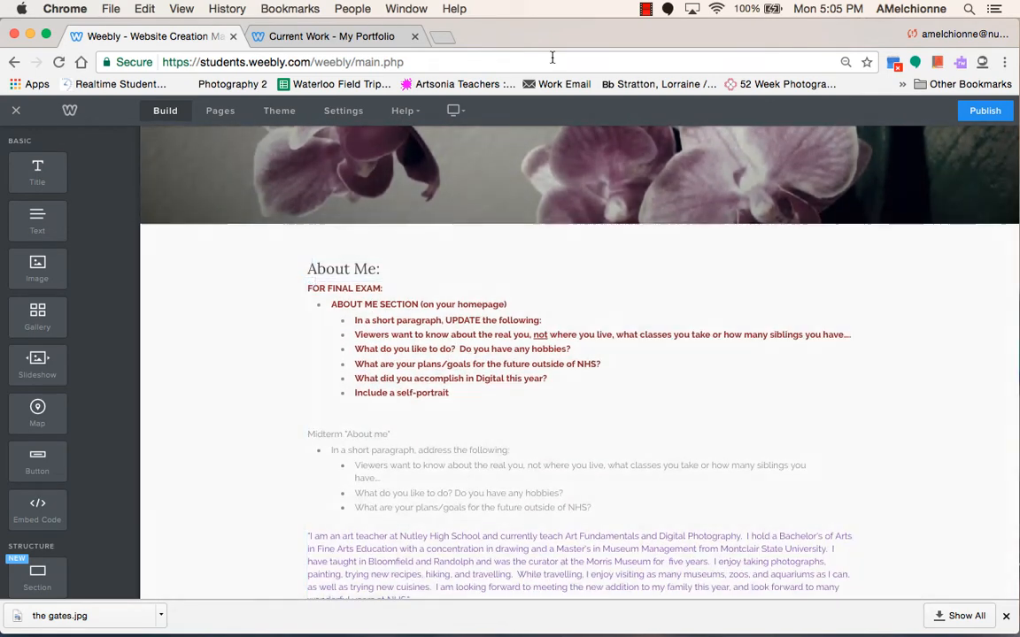
{"action": "scroll", "coordinate": [569, 313], "scroll_direction": "down", "scroll_amount": 2}
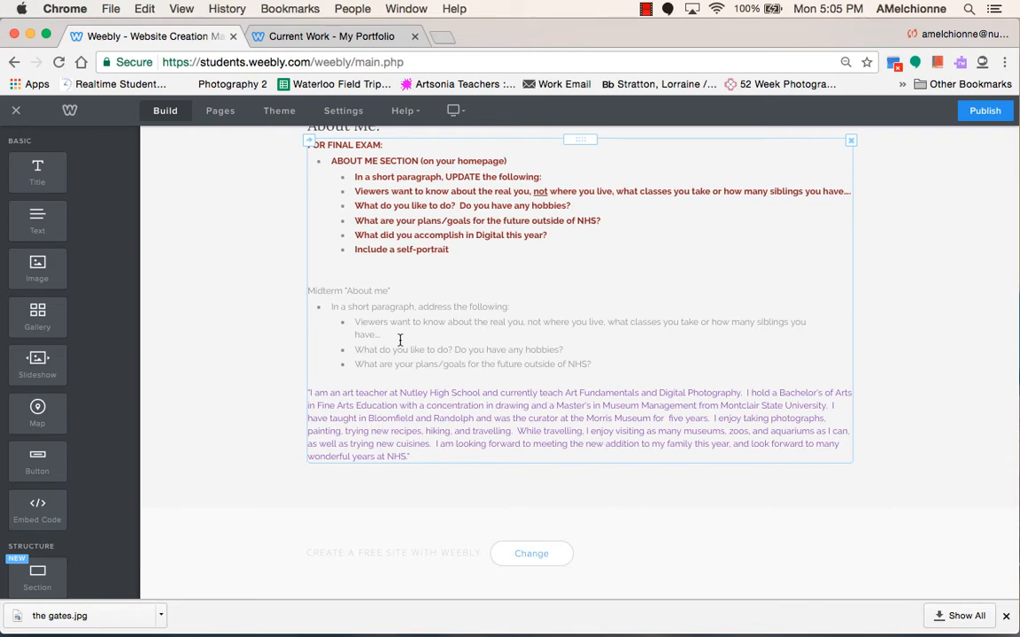
{"action": "scroll", "coordinate": [400, 339], "scroll_direction": "up", "scroll_amount": 1}
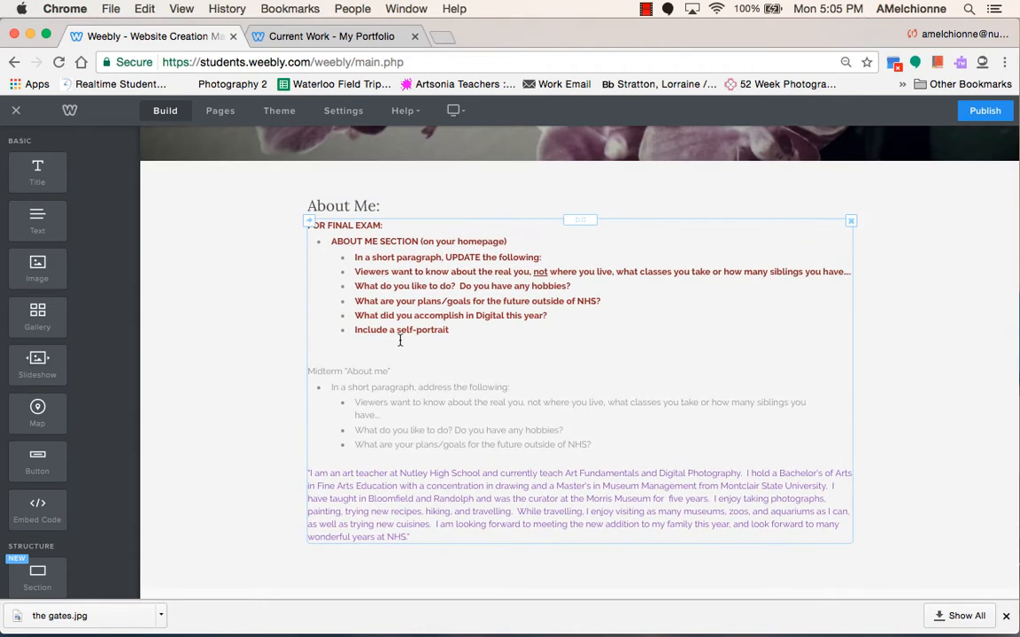
{"action": "scroll", "coordinate": [400, 339], "scroll_direction": "up", "scroll_amount": 1}
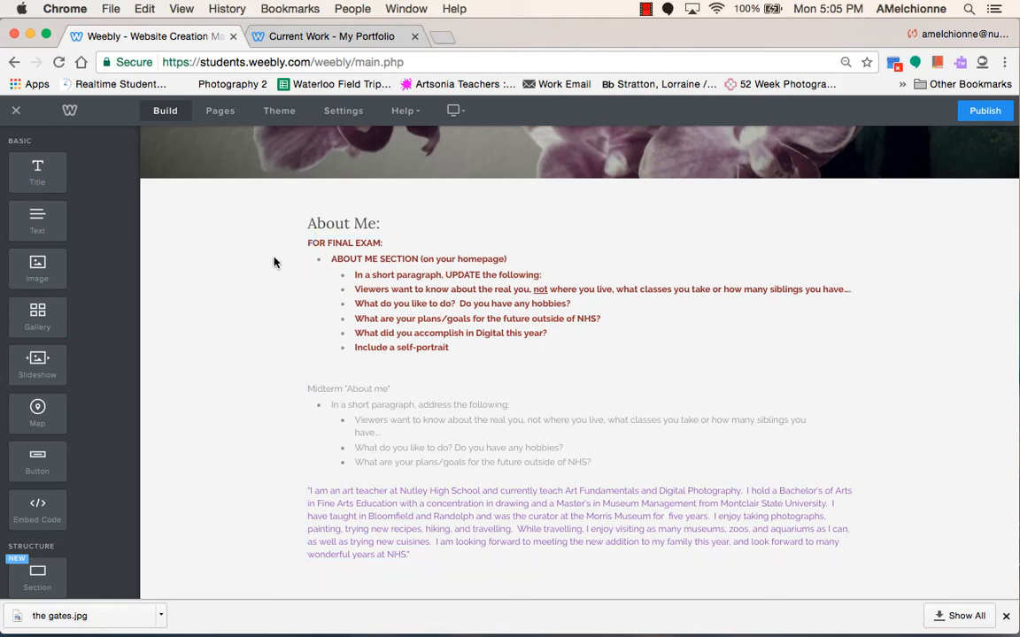
{"action": "scroll", "coordinate": [152, 310], "scroll_direction": "down", "scroll_amount": 1}
{"action": "scroll", "coordinate": [152, 308], "scroll_direction": "up", "scroll_amount": 2}
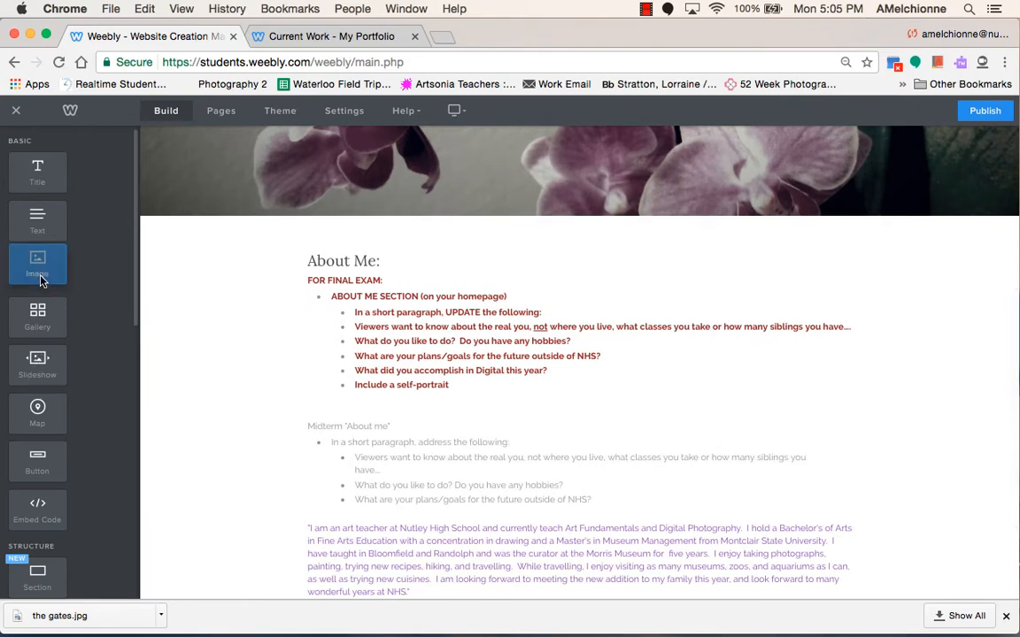
{"action": "left_click_drag", "start_coordinate": [36, 257], "coordinate": [336, 384]}
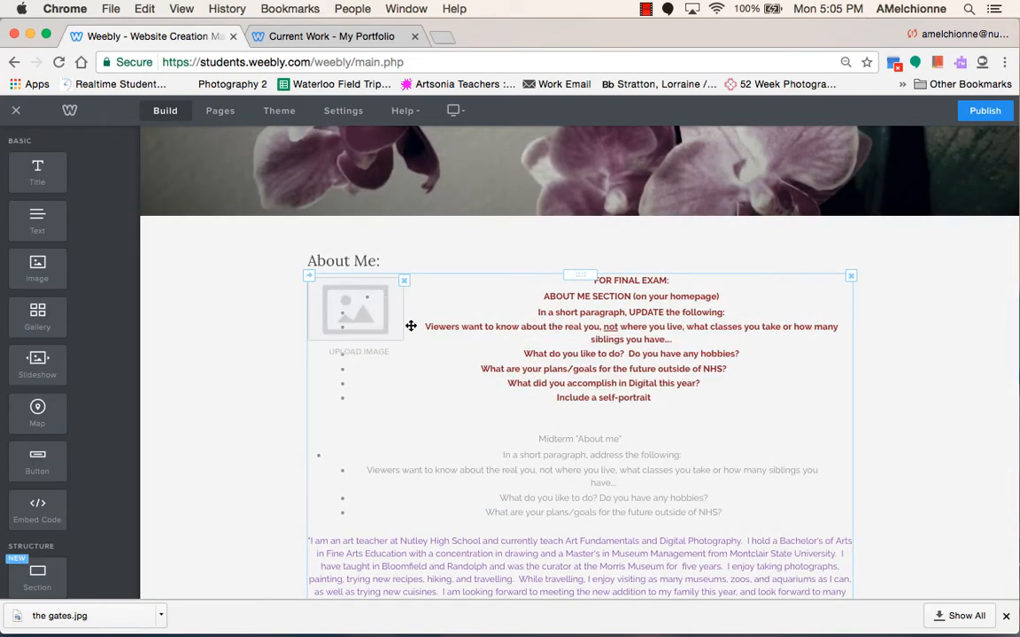
{"action": "left_click", "coordinate": [404, 280]}
{"action": "left_click", "coordinate": [413, 251]}
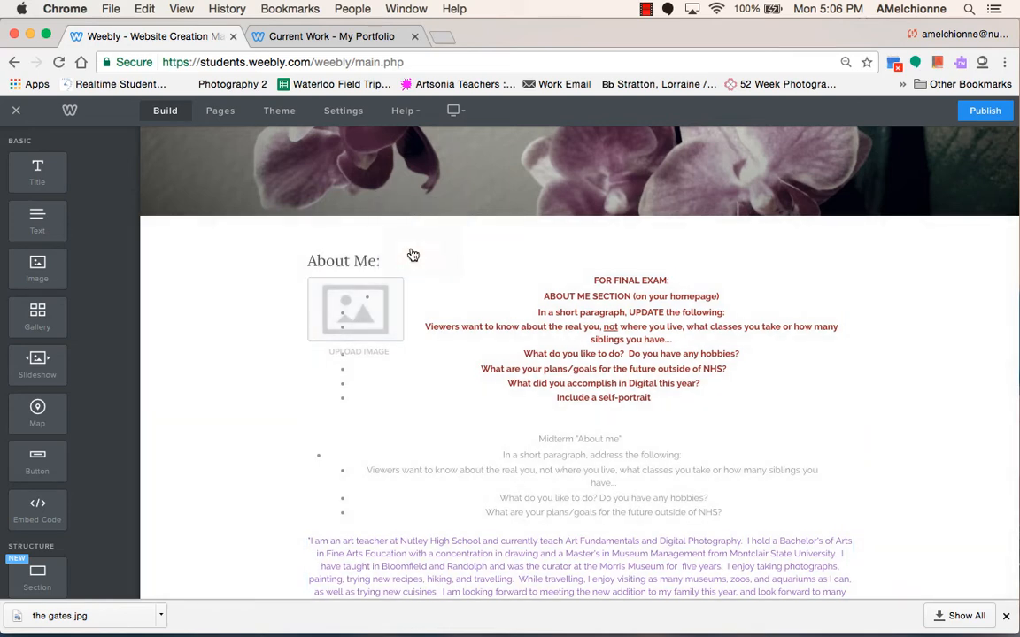
Add an image element below the About Me paragraph and fill it with the gates.jpg from the desktop.
{"action": "scroll", "coordinate": [283, 369], "scroll_direction": "down", "scroll_amount": 3}
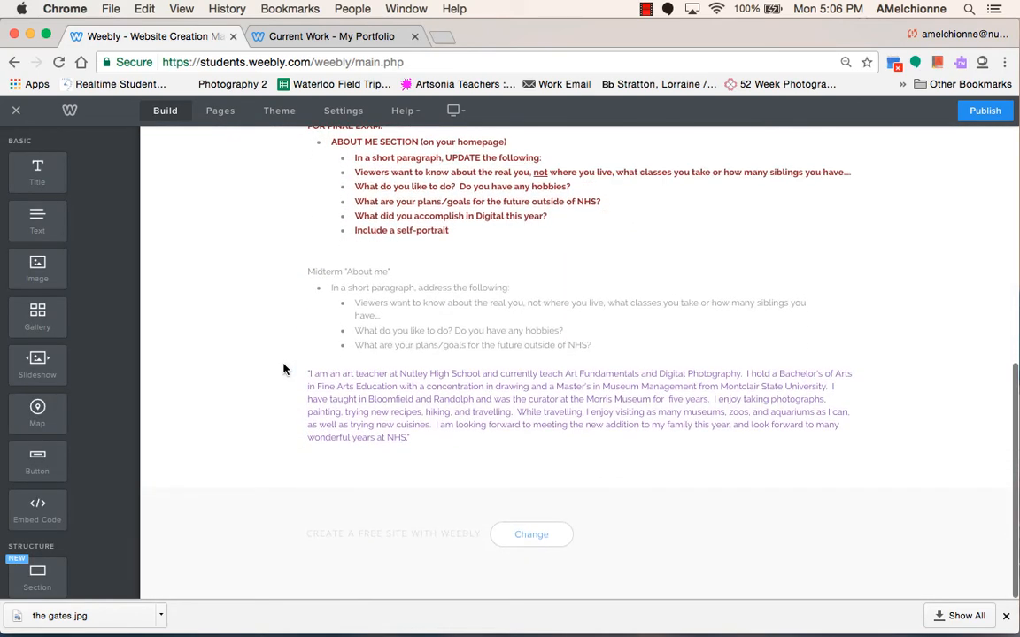
{"action": "left_click_drag", "start_coordinate": [33, 272], "coordinate": [650, 539]}
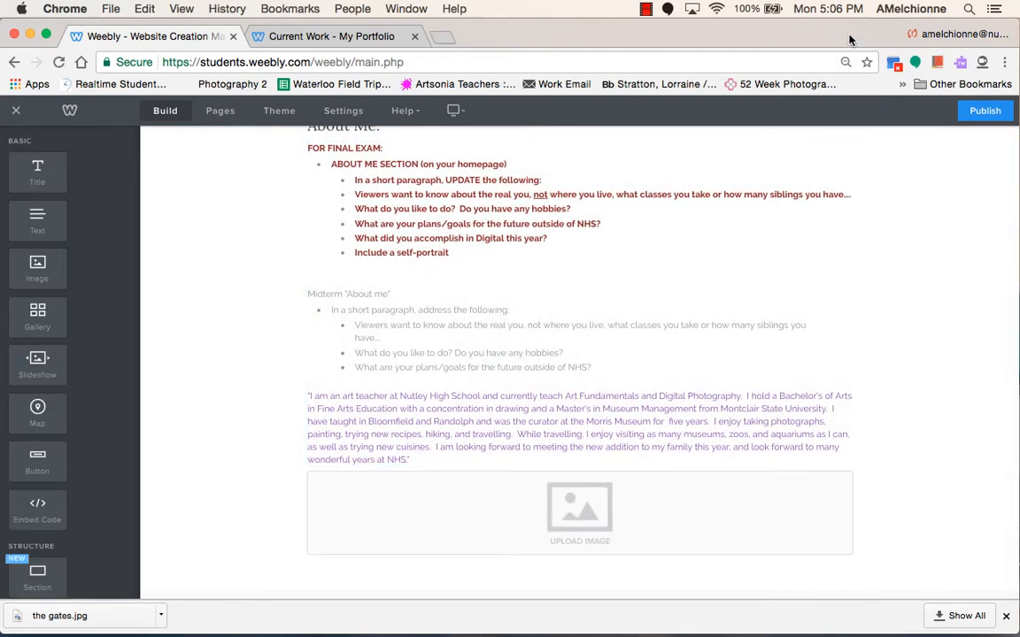
{"action": "left_click_drag", "start_coordinate": [846, 23], "coordinate": [588, 23]}
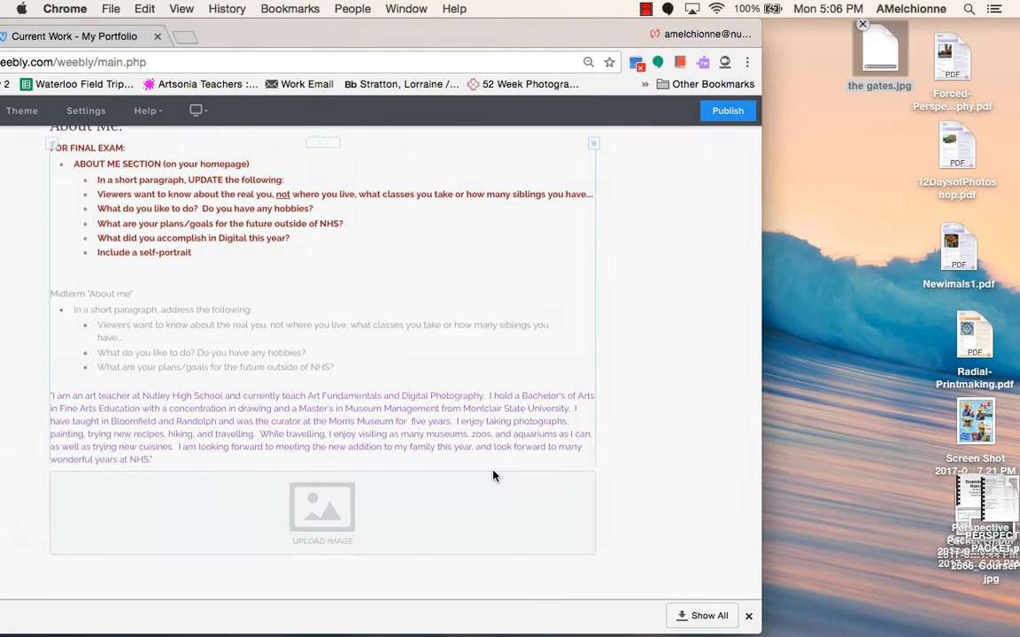
{"action": "left_click", "coordinate": [320, 515]}
{"action": "left_click_drag", "start_coordinate": [872, 64], "coordinate": [236, 323]}
{"action": "left_click_drag", "start_coordinate": [264, 35], "coordinate": [521, 29]}
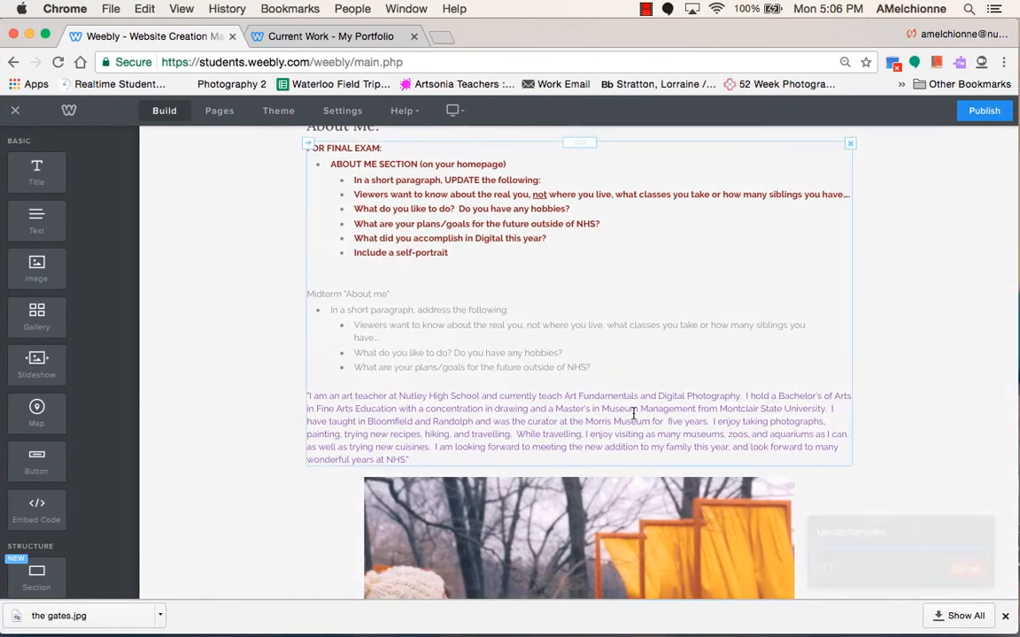
{"action": "scroll", "coordinate": [635, 414], "scroll_direction": "down", "scroll_amount": 4}
{"action": "scroll", "coordinate": [633, 415], "scroll_direction": "up", "scroll_amount": 4}
Open the Elements and Principles Portfolio page and look over its banner and artist statement section.
{"action": "scroll", "coordinate": [633, 414], "scroll_direction": "up", "scroll_amount": 2}
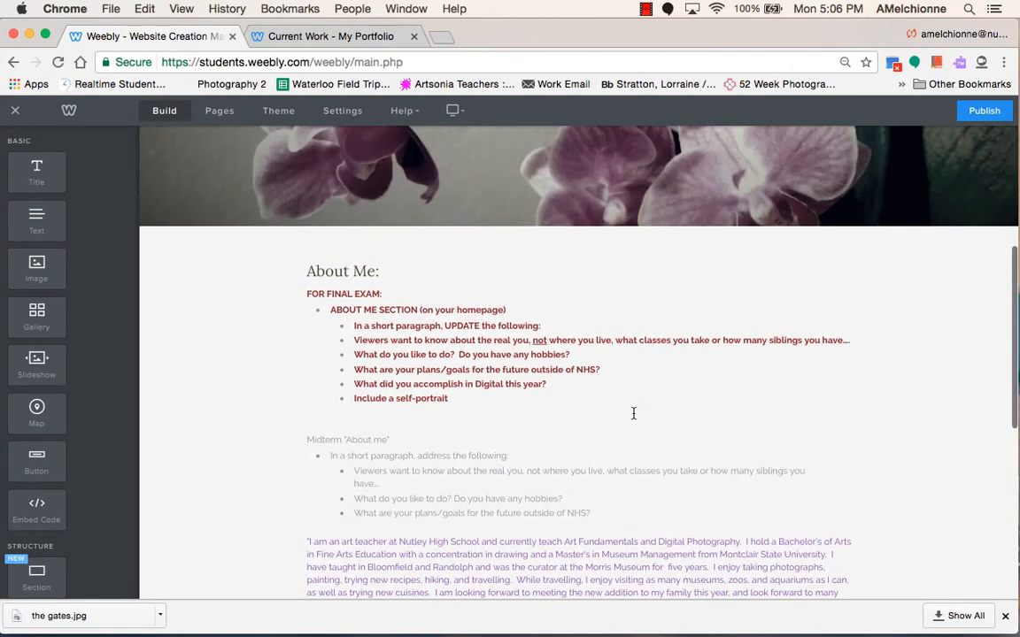
{"action": "scroll", "coordinate": [441, 228], "scroll_direction": "up", "scroll_amount": 3}
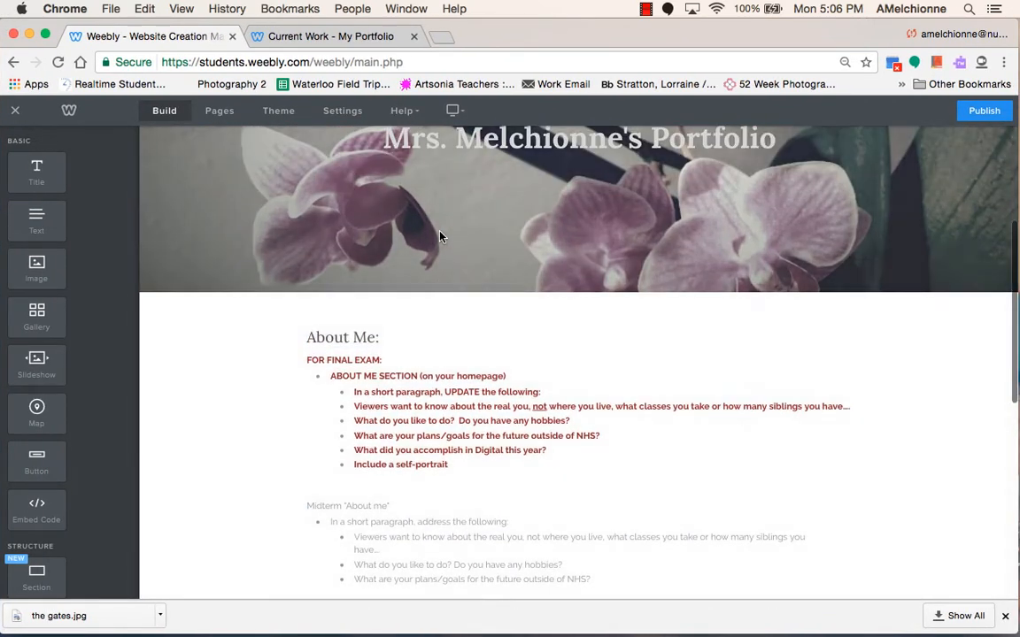
{"action": "scroll", "coordinate": [442, 236], "scroll_direction": "up", "scroll_amount": 3}
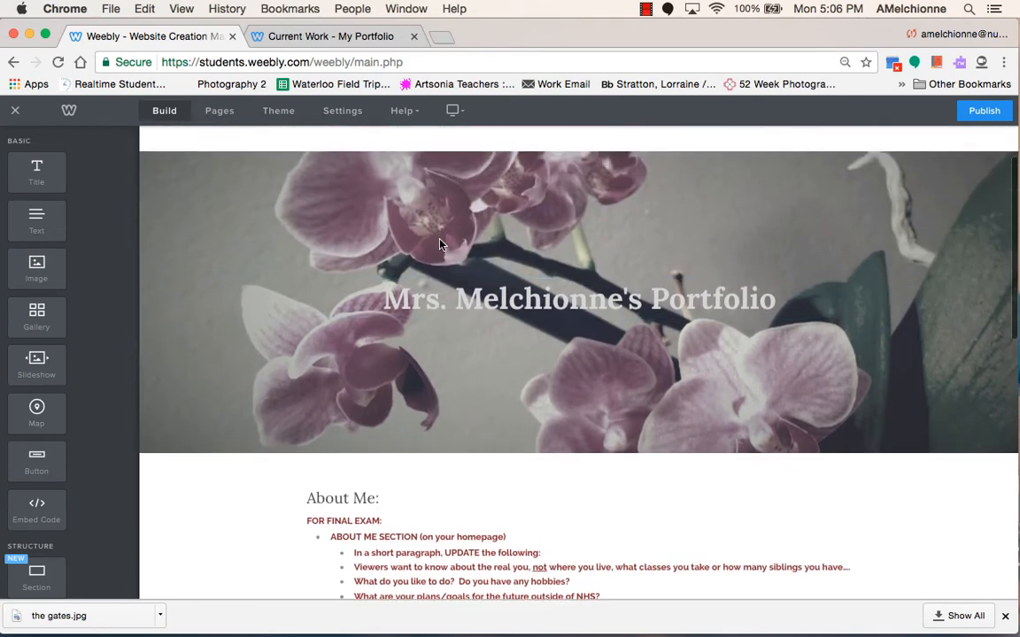
{"action": "scroll", "coordinate": [440, 239], "scroll_direction": "up", "scroll_amount": 2}
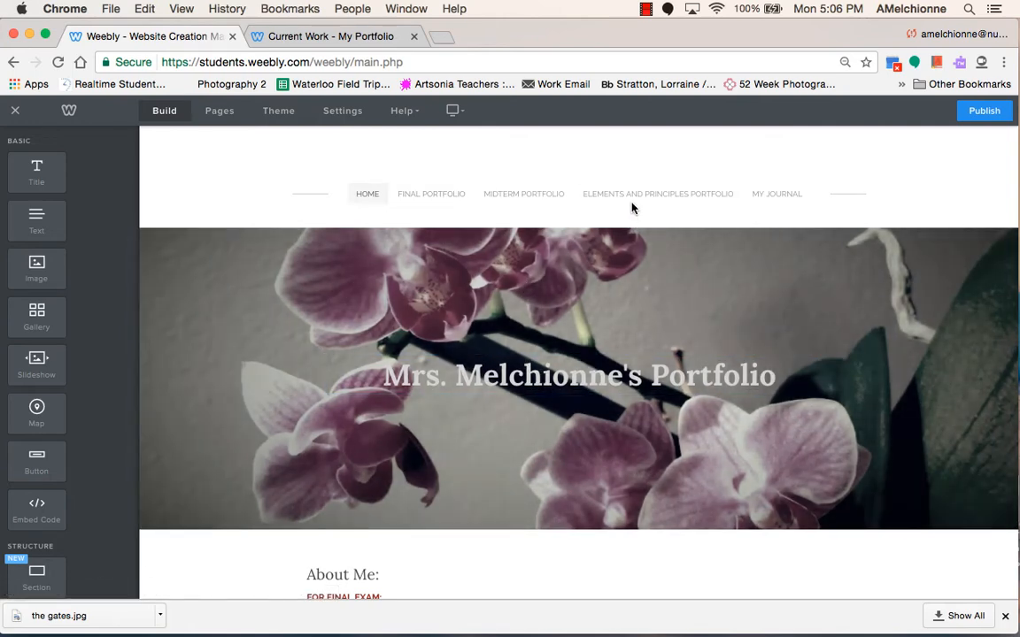
{"action": "left_click", "coordinate": [633, 195]}
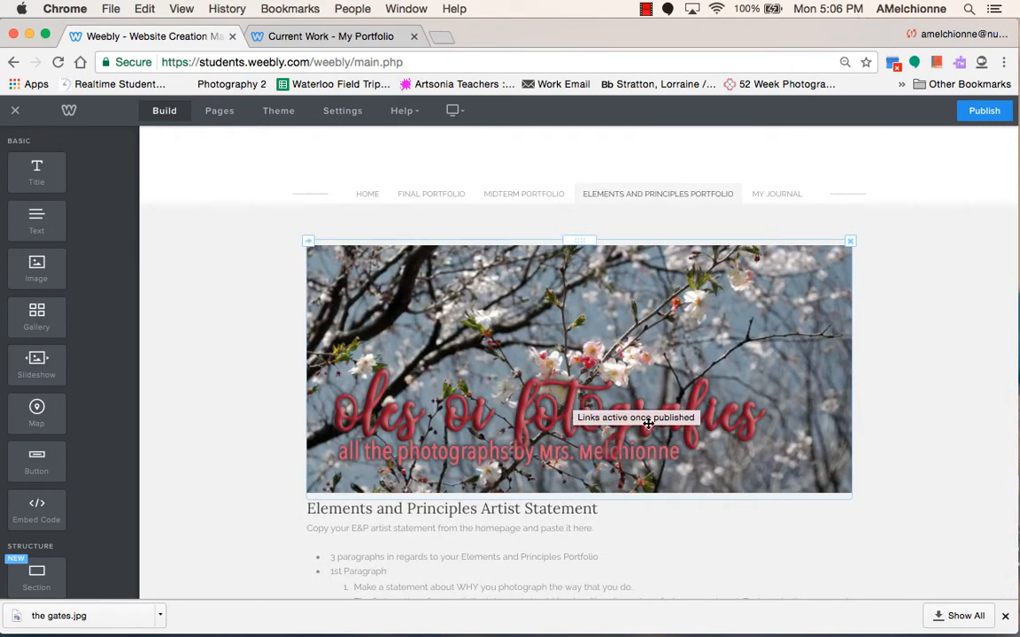
{"action": "scroll", "coordinate": [646, 418], "scroll_direction": "down", "scroll_amount": 3}
{"action": "scroll", "coordinate": [659, 414], "scroll_direction": "up", "scroll_amount": 3}
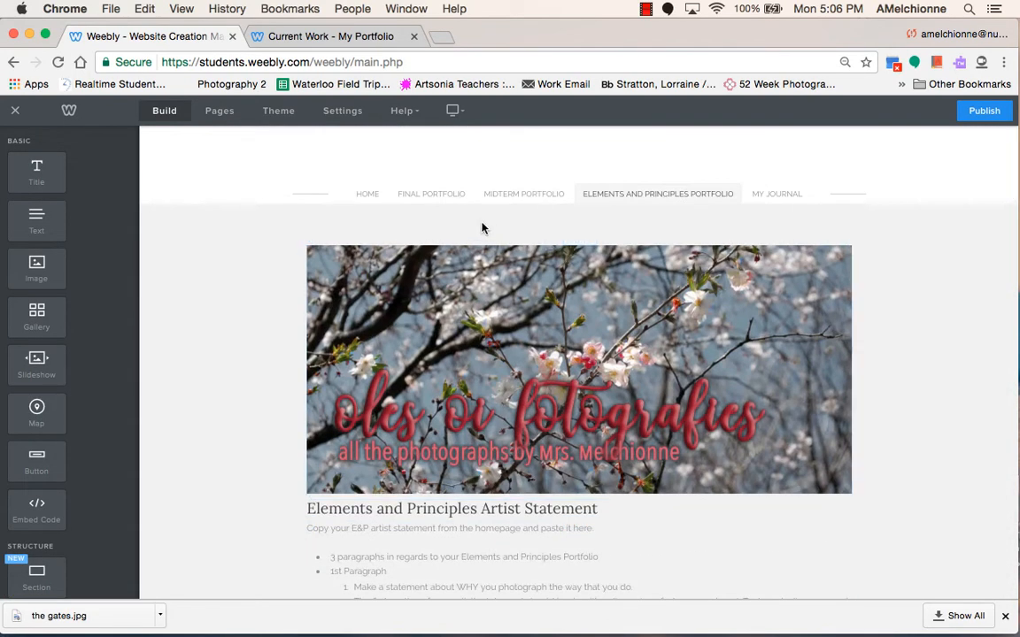
Open the Final Portfolio page and read through the four-paragraph artist statement requirements down to the Abstract Photography section.
{"action": "left_click", "coordinate": [427, 196]}
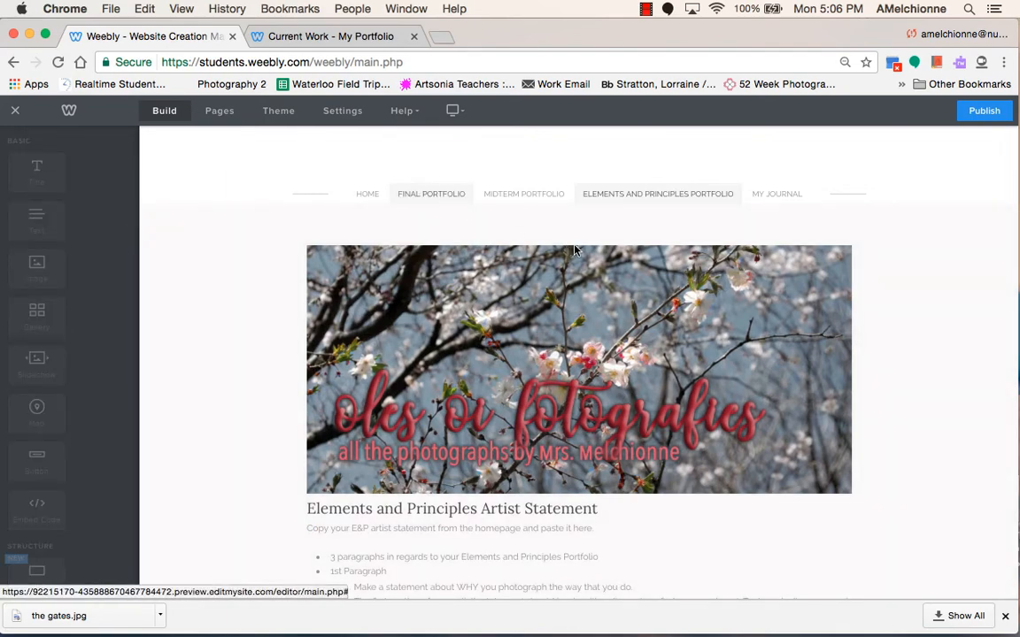
{"action": "scroll", "coordinate": [759, 301], "scroll_direction": "down", "scroll_amount": 5}
{"action": "scroll", "coordinate": [759, 335], "scroll_direction": "up", "scroll_amount": 5}
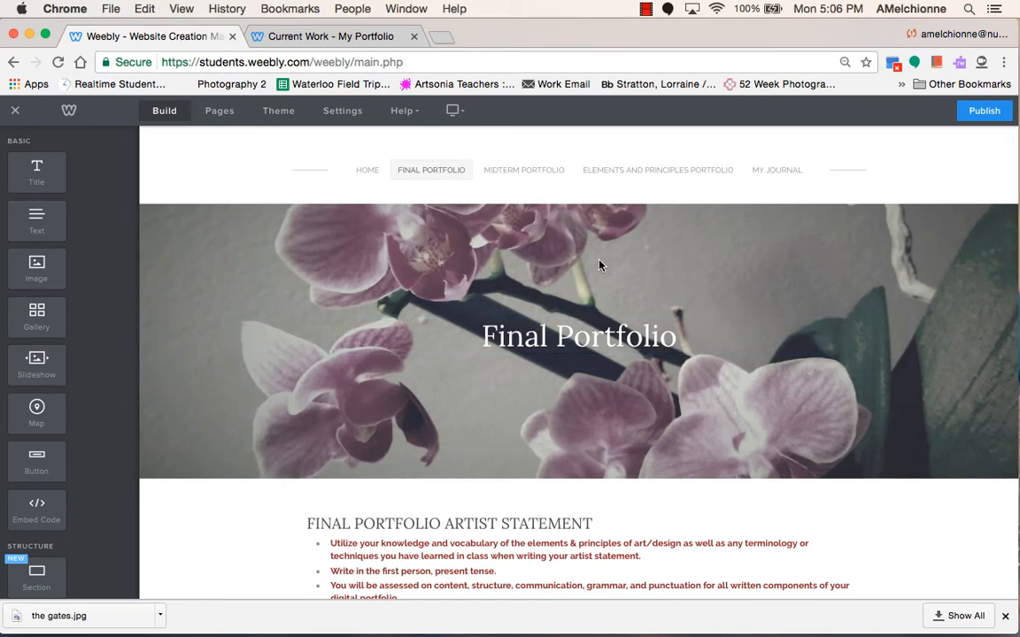
{"action": "scroll", "coordinate": [598, 264], "scroll_direction": "down", "scroll_amount": 2}
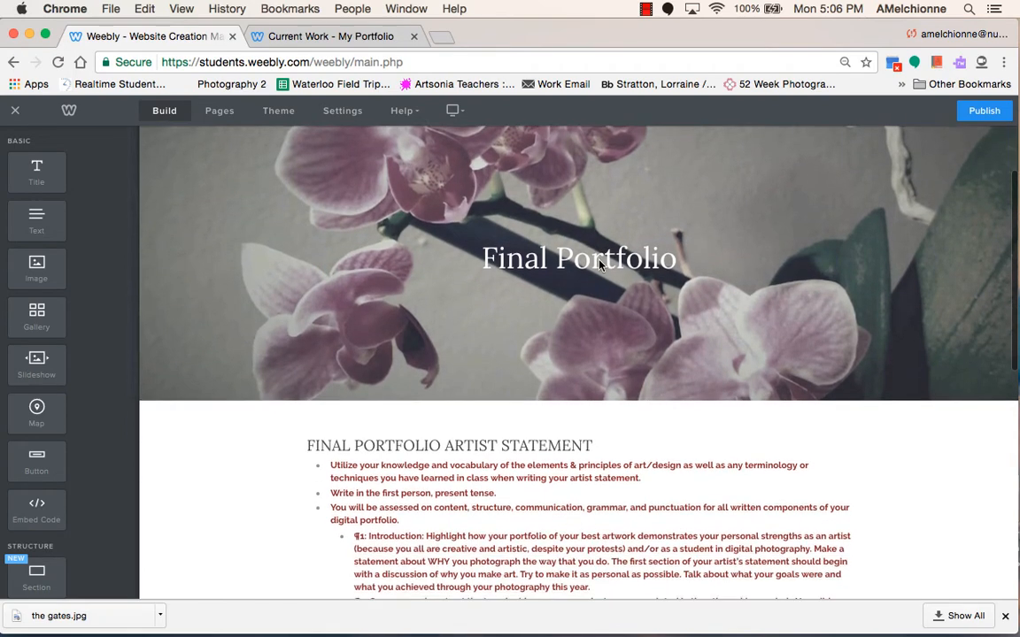
{"action": "scroll", "coordinate": [584, 359], "scroll_direction": "down", "scroll_amount": 3}
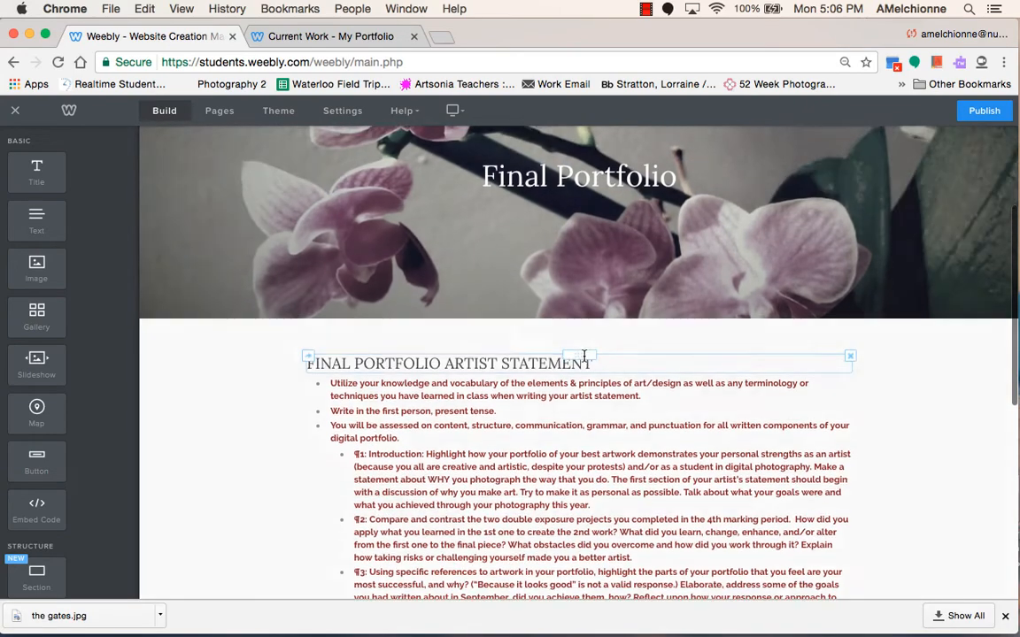
{"action": "scroll", "coordinate": [584, 359], "scroll_direction": "up", "scroll_amount": 2}
{"action": "scroll", "coordinate": [571, 318], "scroll_direction": "up", "scroll_amount": 2}
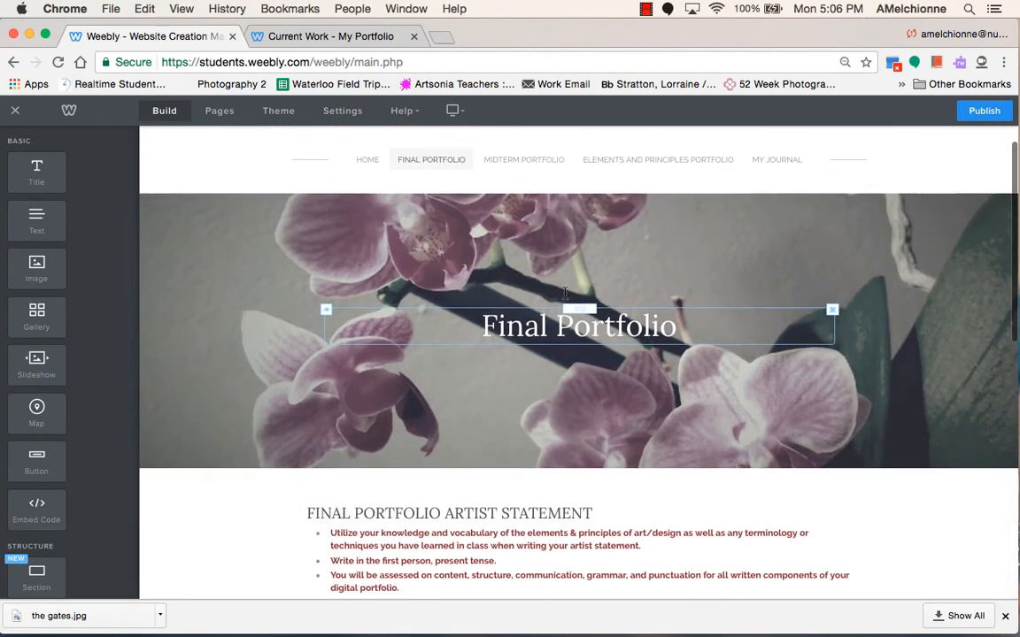
{"action": "scroll", "coordinate": [551, 337], "scroll_direction": "down", "scroll_amount": 6}
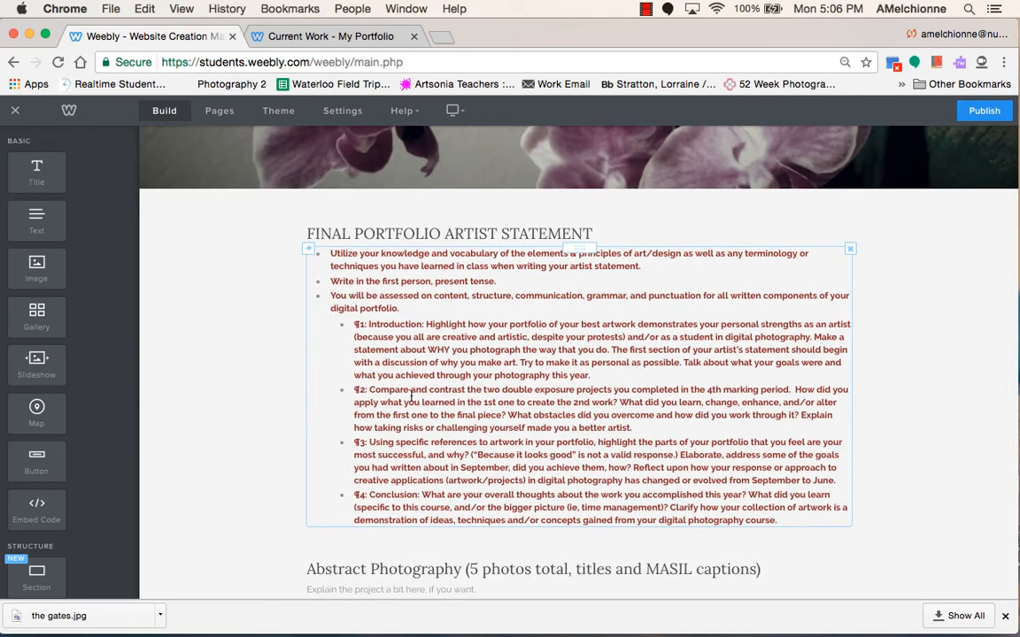
{"action": "scroll", "coordinate": [496, 384], "scroll_direction": "down", "scroll_amount": 2}
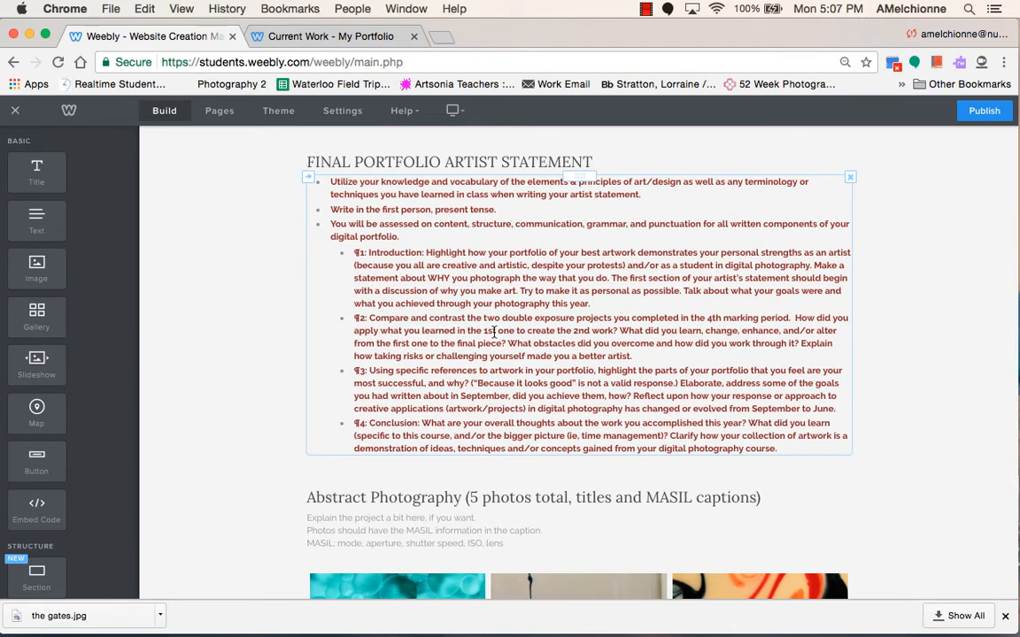
{"action": "scroll", "coordinate": [494, 332], "scroll_direction": "down", "scroll_amount": 1}
{"action": "scroll", "coordinate": [434, 190], "scroll_direction": "up", "scroll_amount": 2}
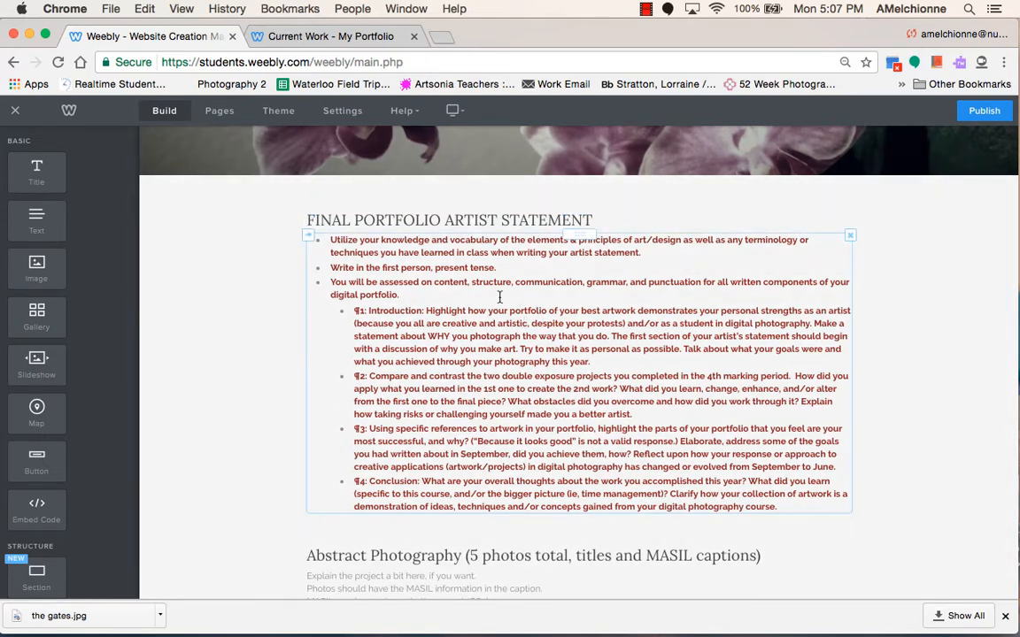
{"action": "scroll", "coordinate": [499, 298], "scroll_direction": "down", "scroll_amount": 2}
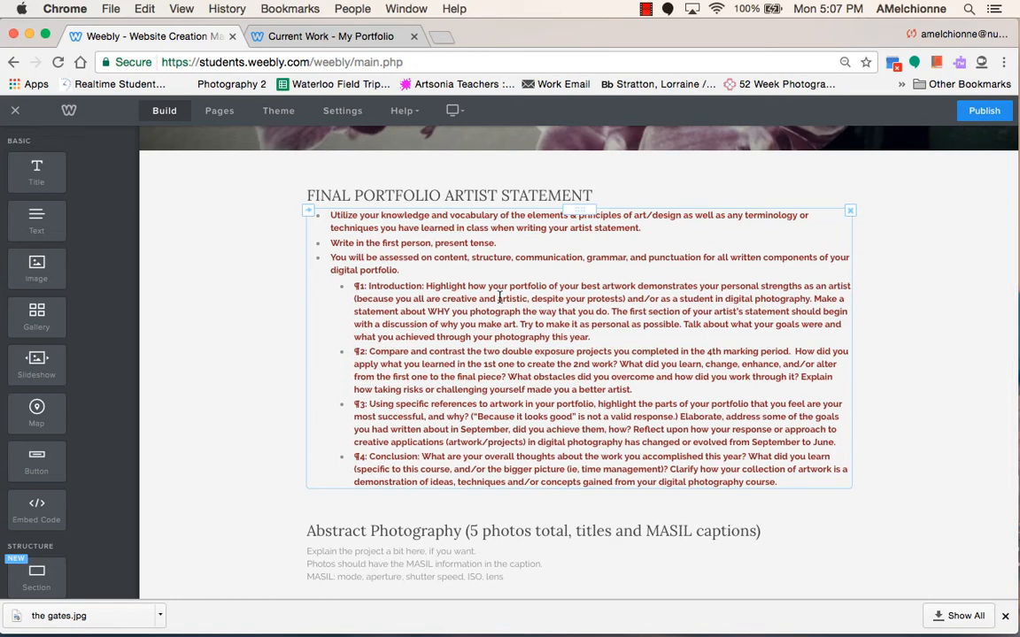
{"action": "scroll", "coordinate": [499, 297], "scroll_direction": "down", "scroll_amount": 5}
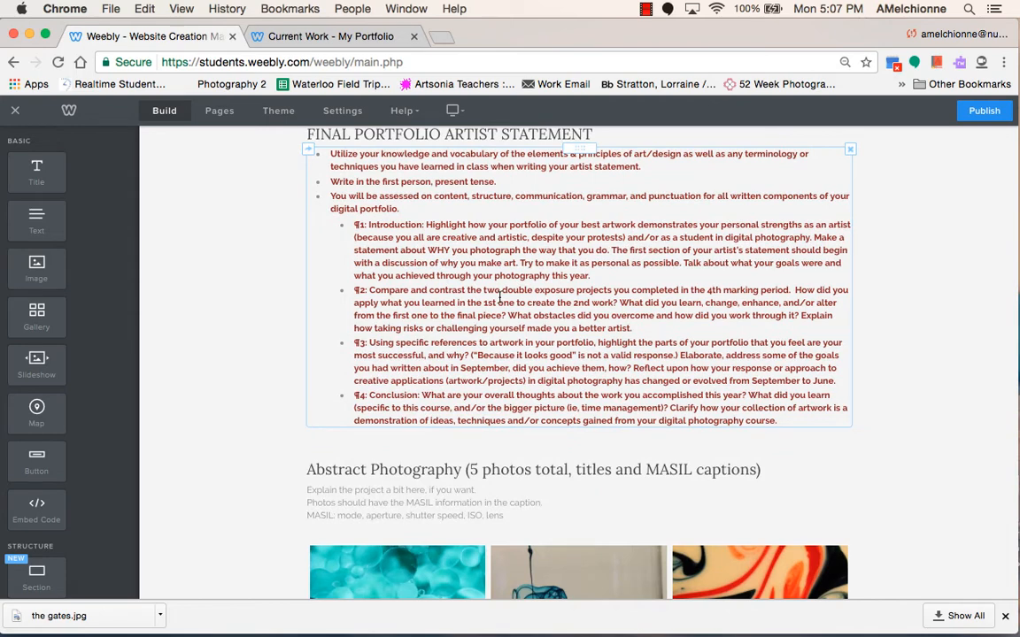
{"action": "scroll", "coordinate": [499, 297], "scroll_direction": "down", "scroll_amount": 3}
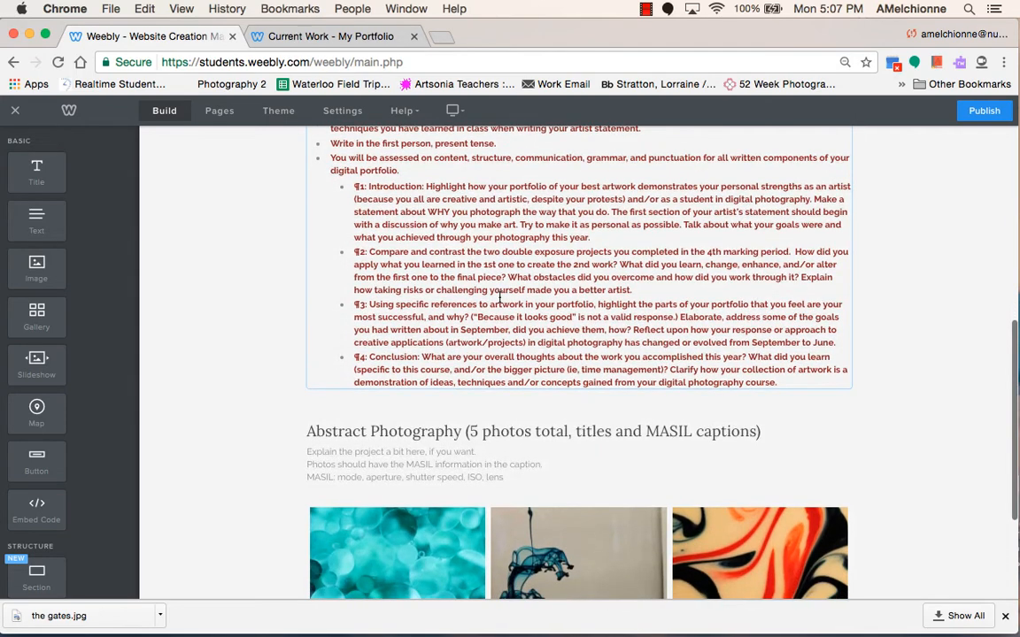
{"action": "scroll", "coordinate": [500, 298], "scroll_direction": "up", "scroll_amount": 5}
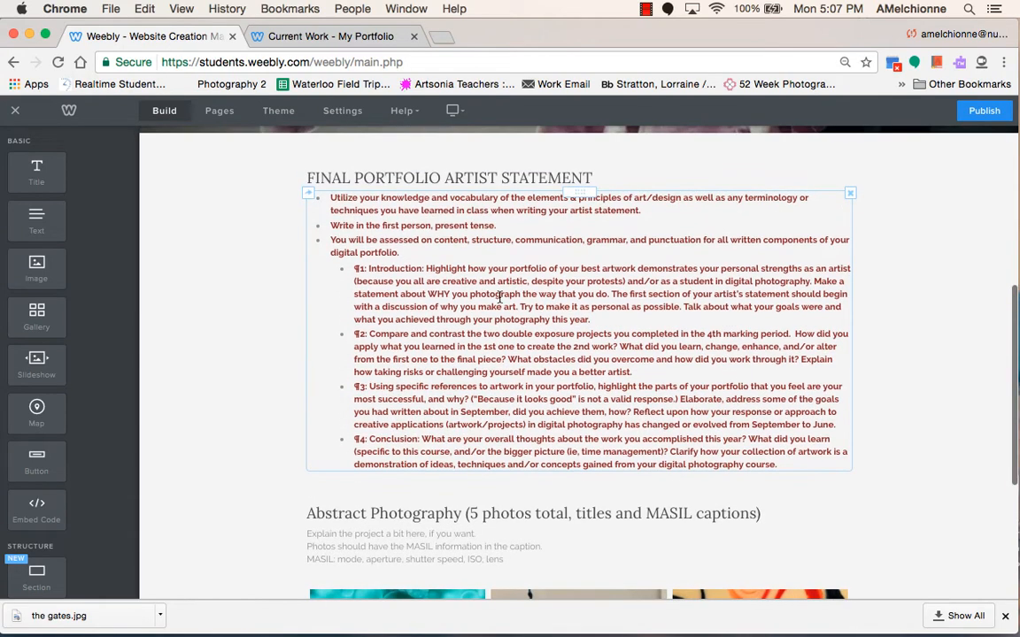
Read through the final portfolio artist statement requirements and the Abstract Photography section's instructions and photos.
{"action": "scroll", "coordinate": [500, 298], "scroll_direction": "down", "scroll_amount": 1}
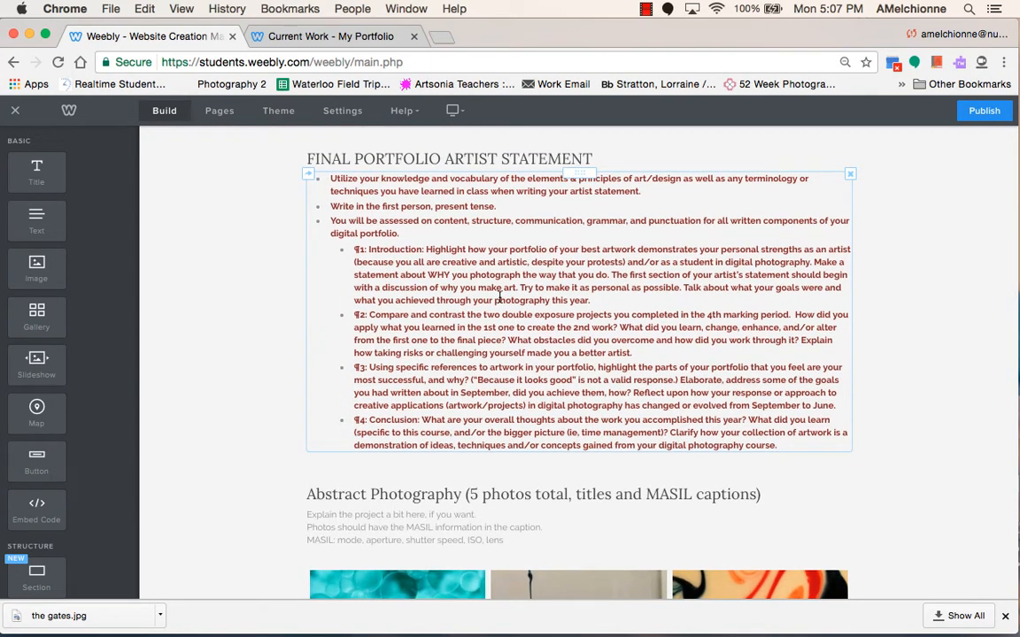
{"action": "scroll", "coordinate": [499, 297], "scroll_direction": "down", "scroll_amount": 2}
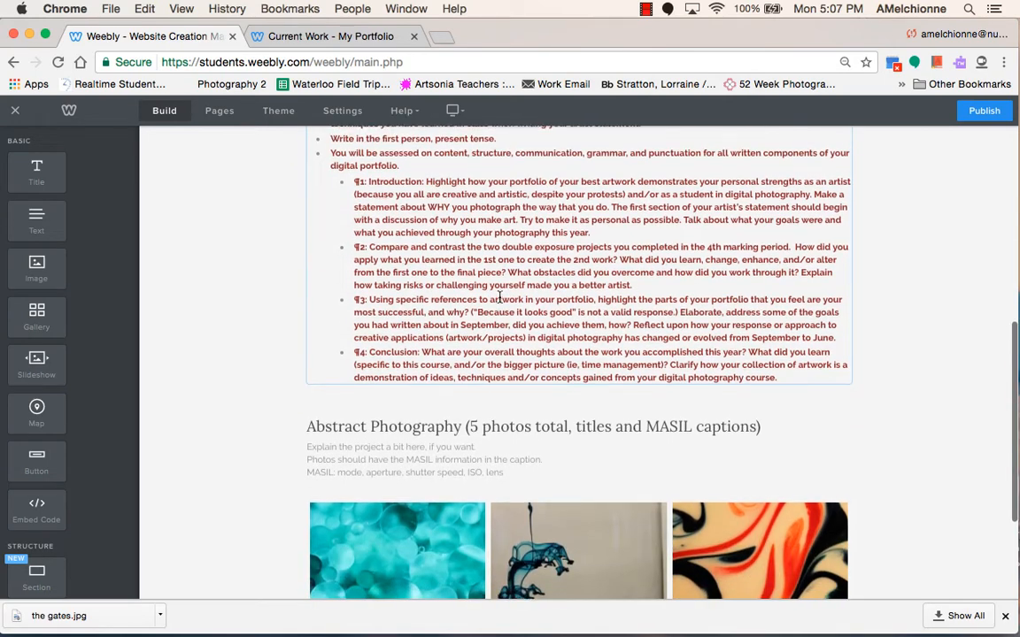
{"action": "scroll", "coordinate": [500, 297], "scroll_direction": "up", "scroll_amount": 2}
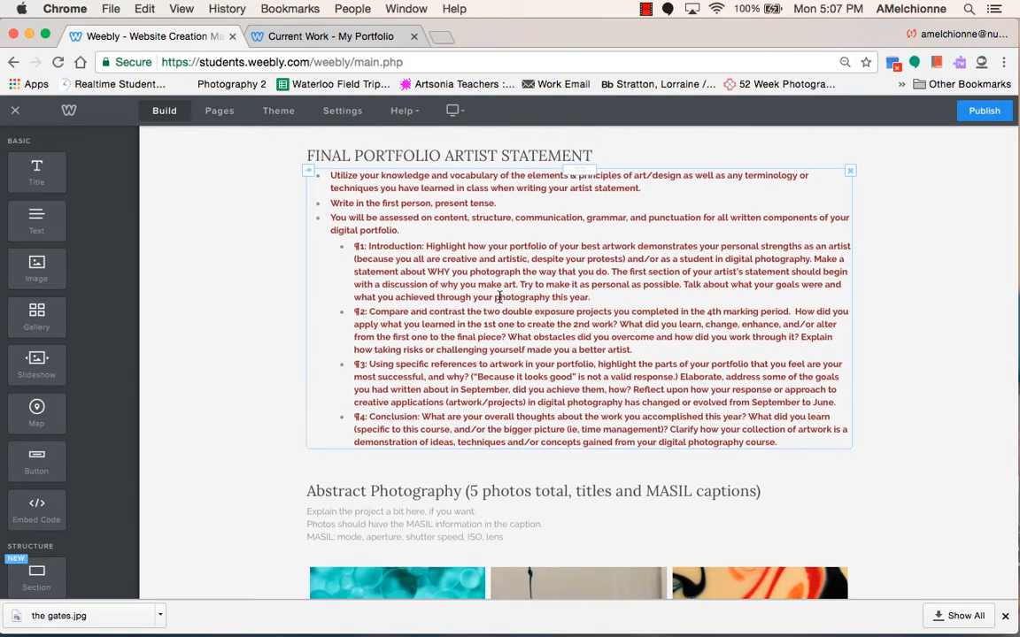
{"action": "scroll", "coordinate": [499, 297], "scroll_direction": "down", "scroll_amount": 1}
{"action": "scroll", "coordinate": [499, 297], "scroll_direction": "down", "scroll_amount": 6}
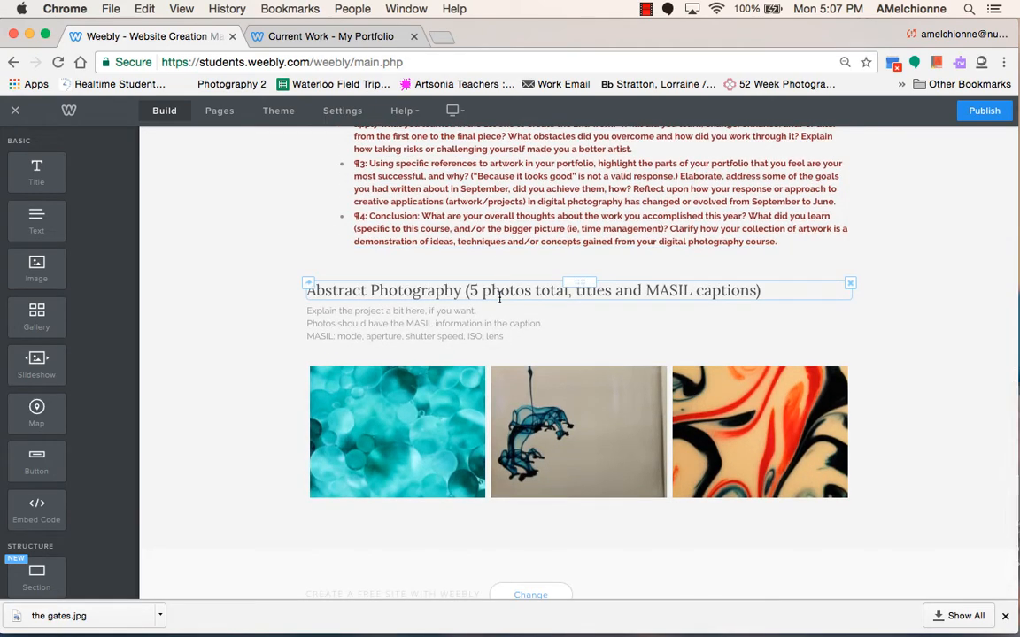
{"action": "scroll", "coordinate": [499, 298], "scroll_direction": "up", "scroll_amount": 9}
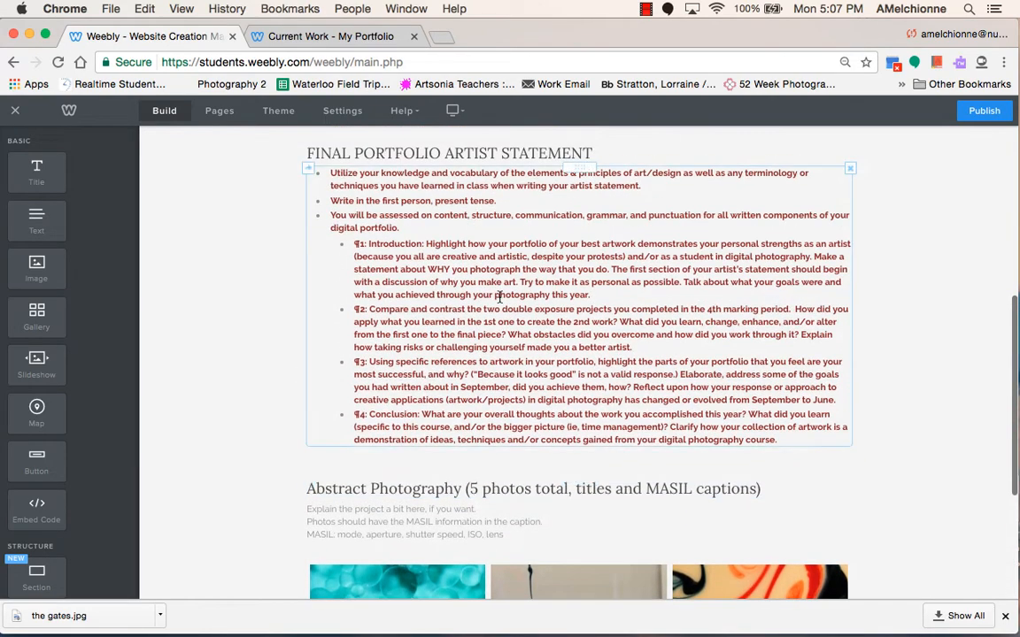
{"action": "scroll", "coordinate": [499, 298], "scroll_direction": "down", "scroll_amount": 8}
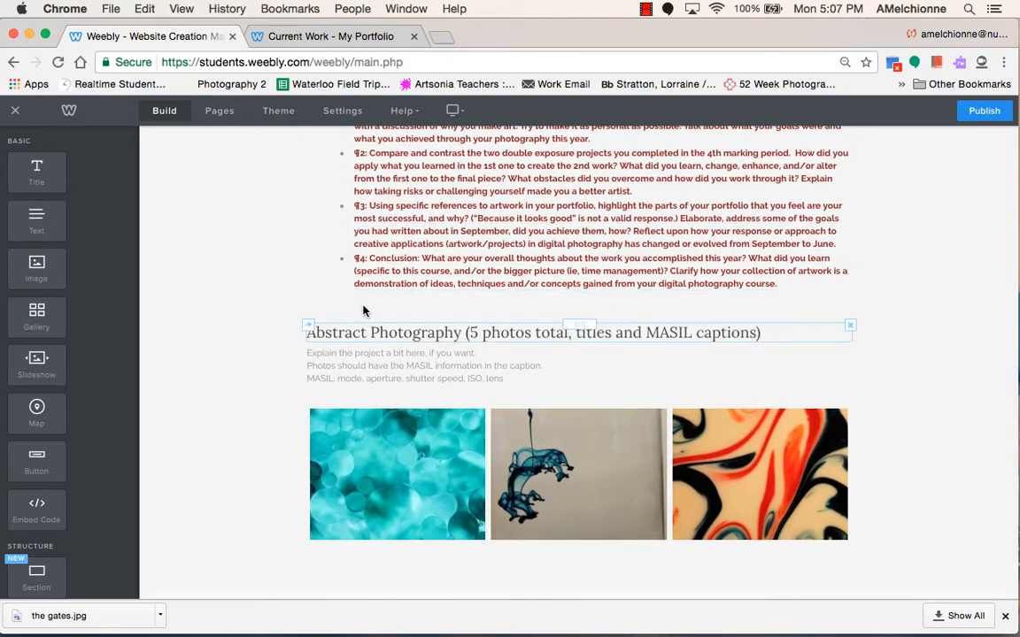
{"action": "scroll", "coordinate": [35, 316], "scroll_direction": "down", "scroll_amount": 4}
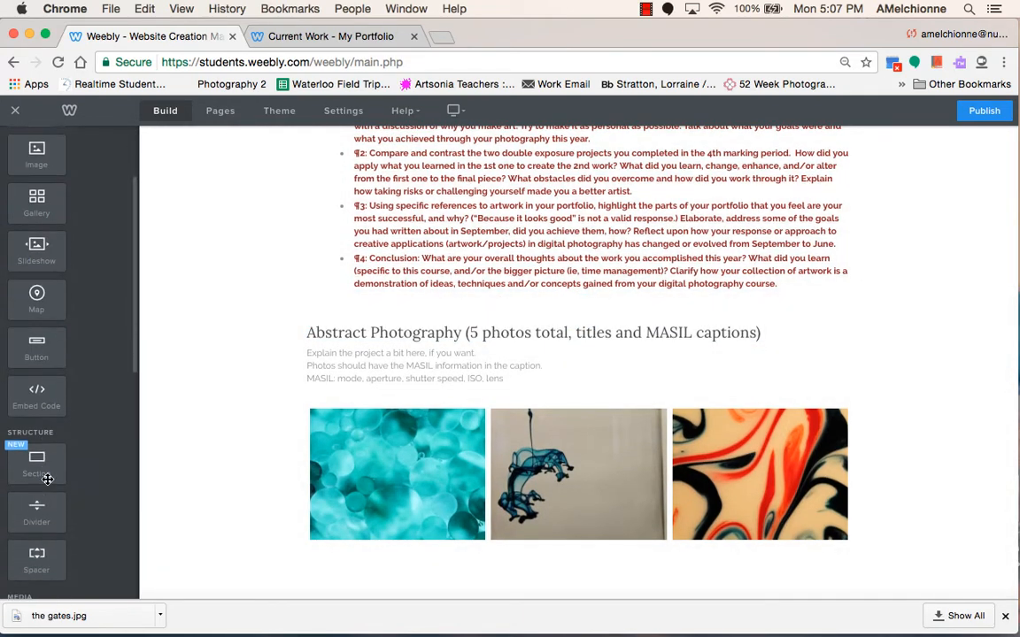
{"action": "scroll", "coordinate": [35, 448], "scroll_direction": "down", "scroll_amount": 2}
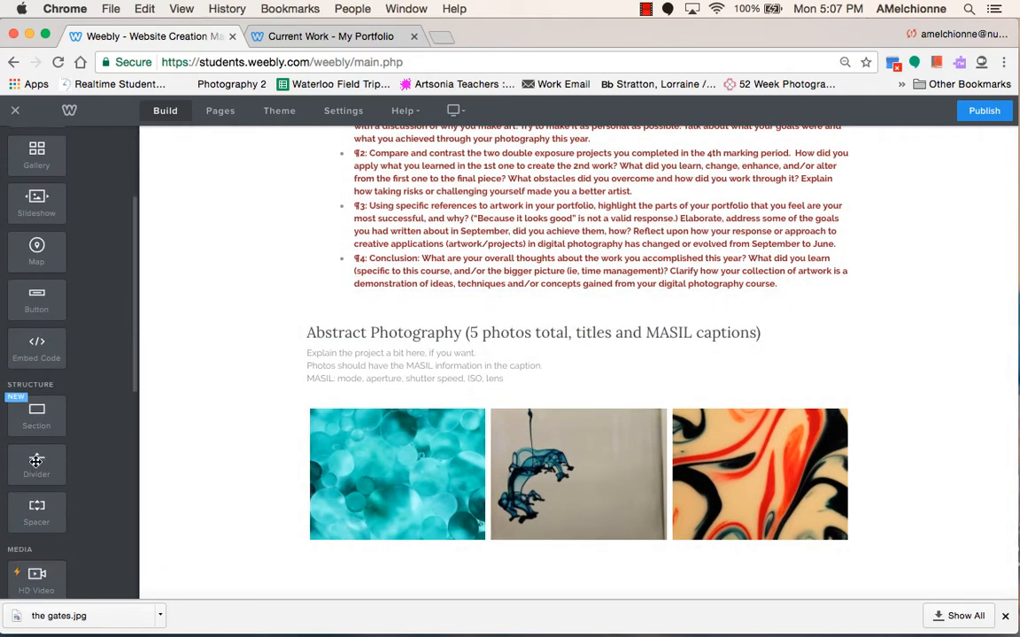
{"action": "left_click_drag", "start_coordinate": [35, 464], "coordinate": [403, 401]}
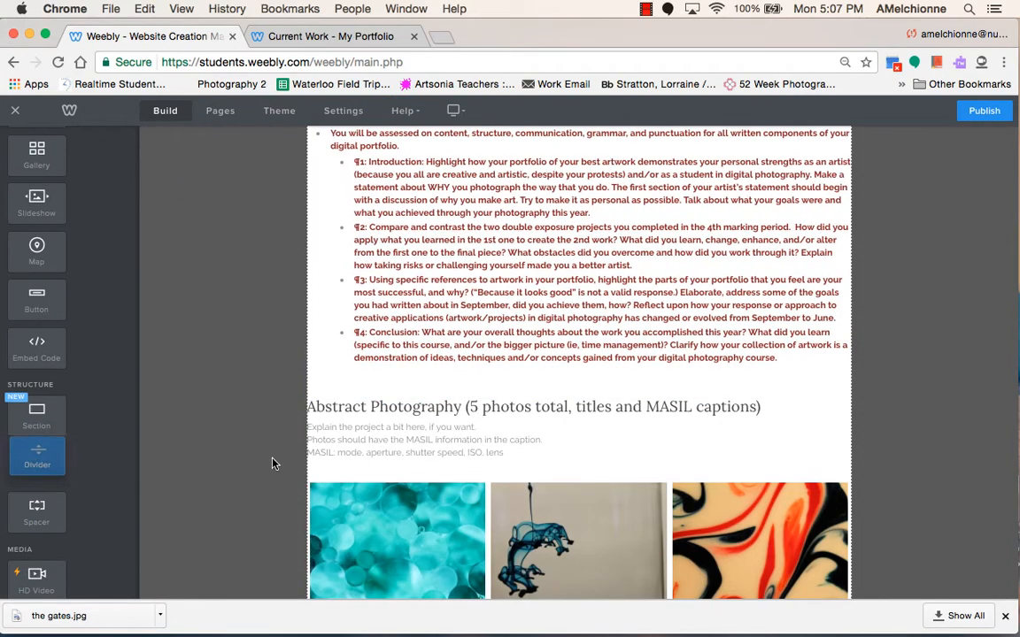
Check the captions in the Abstract Photography gallery and page through its enlarged photos on the published Current Work page.
{"action": "scroll", "coordinate": [354, 422], "scroll_direction": "down", "scroll_amount": 4}
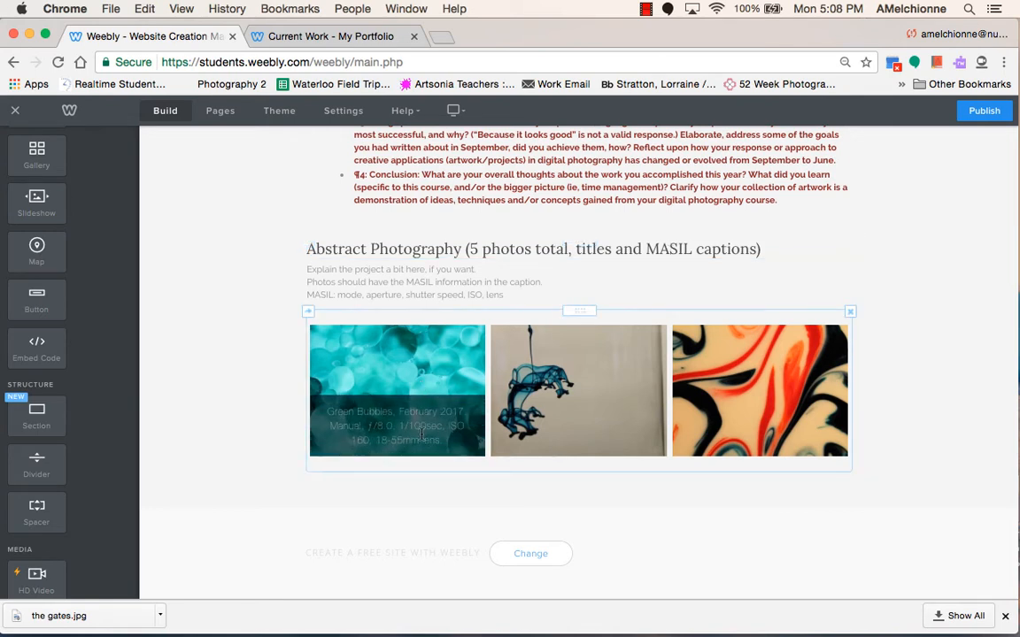
{"action": "mouse_move", "coordinate": [384, 433]}
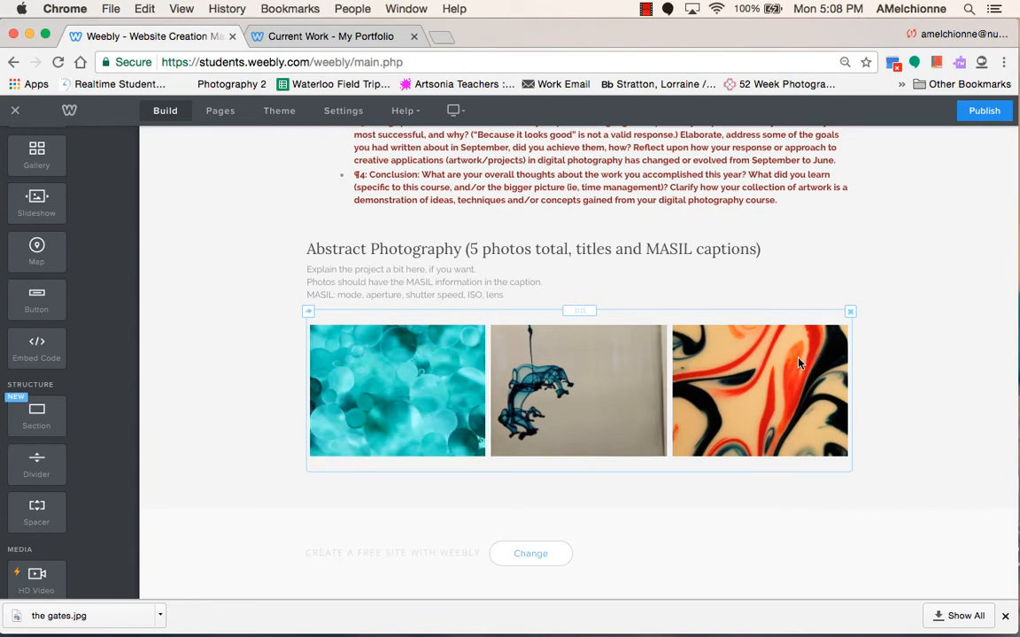
{"action": "scroll", "coordinate": [74, 205], "scroll_direction": "up", "scroll_amount": 3}
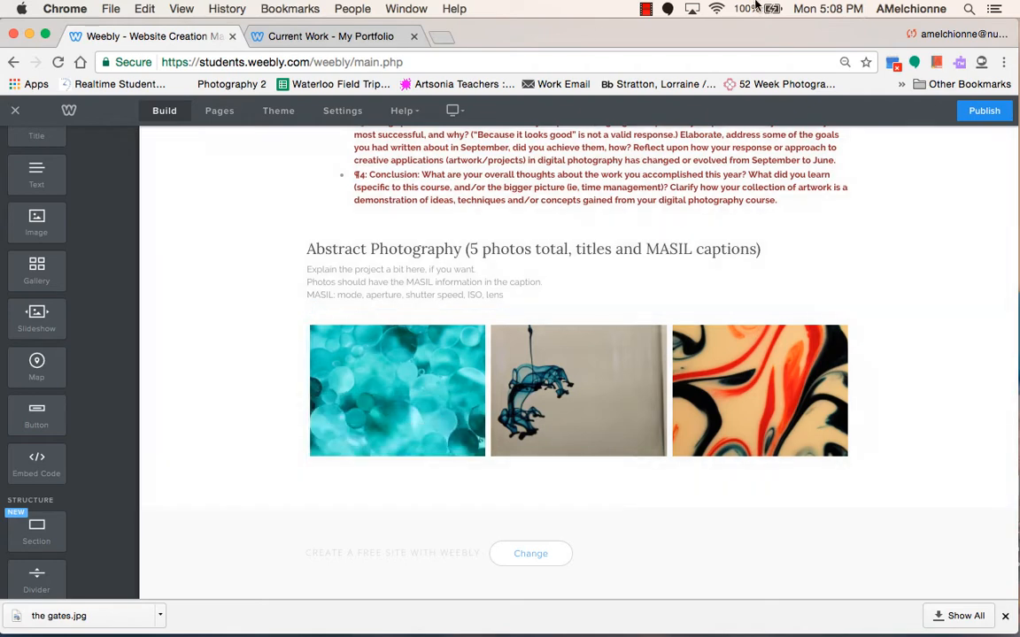
{"action": "left_click", "coordinate": [296, 37]}
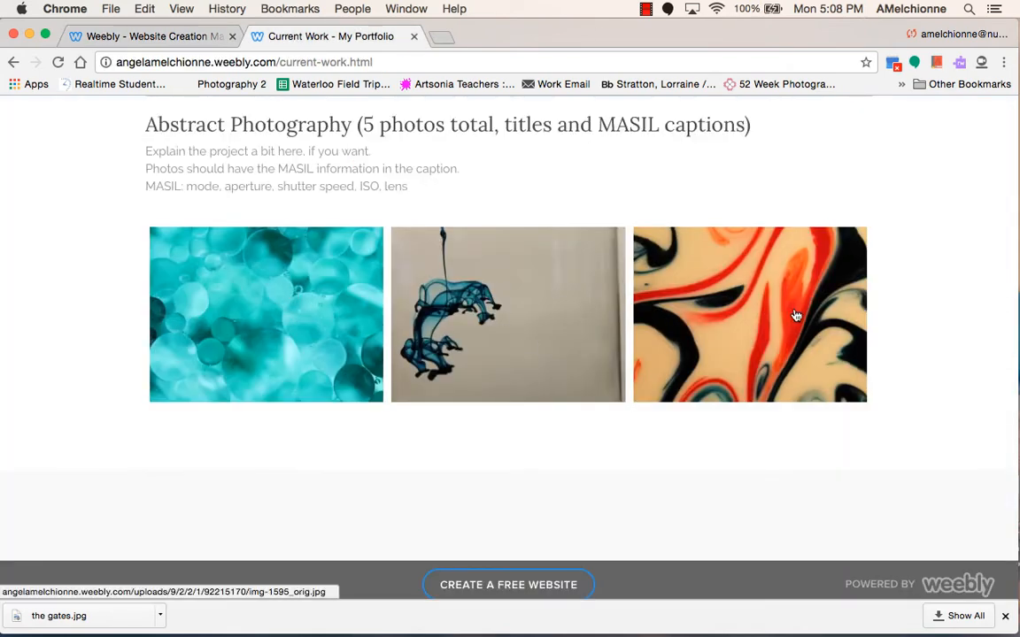
{"action": "left_click", "coordinate": [230, 284]}
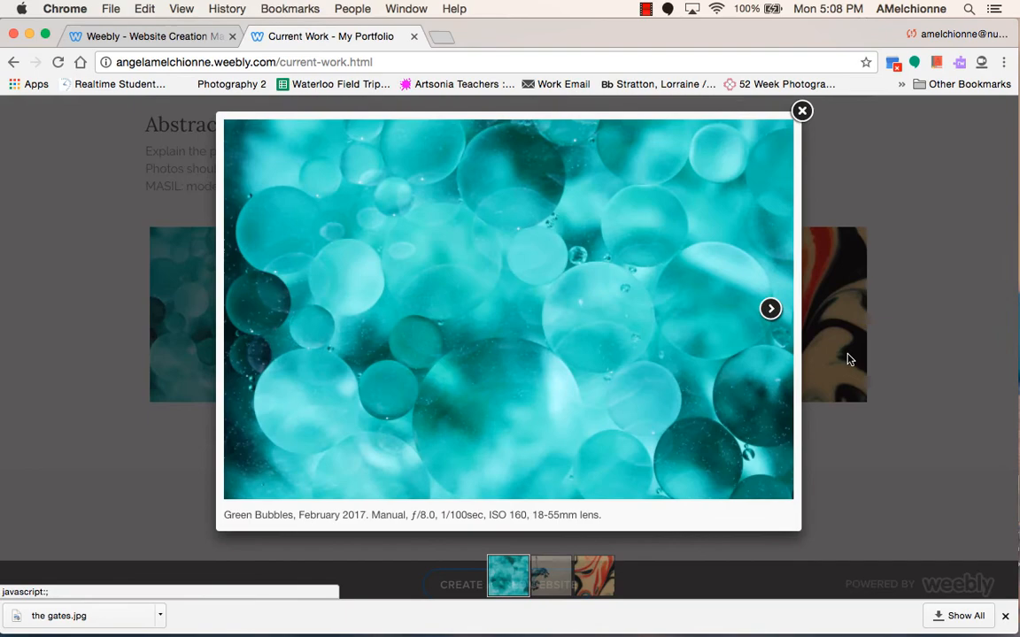
{"action": "left_click", "coordinate": [769, 309]}
{"action": "left_click", "coordinate": [788, 319]}
{"action": "left_click", "coordinate": [737, 99]}
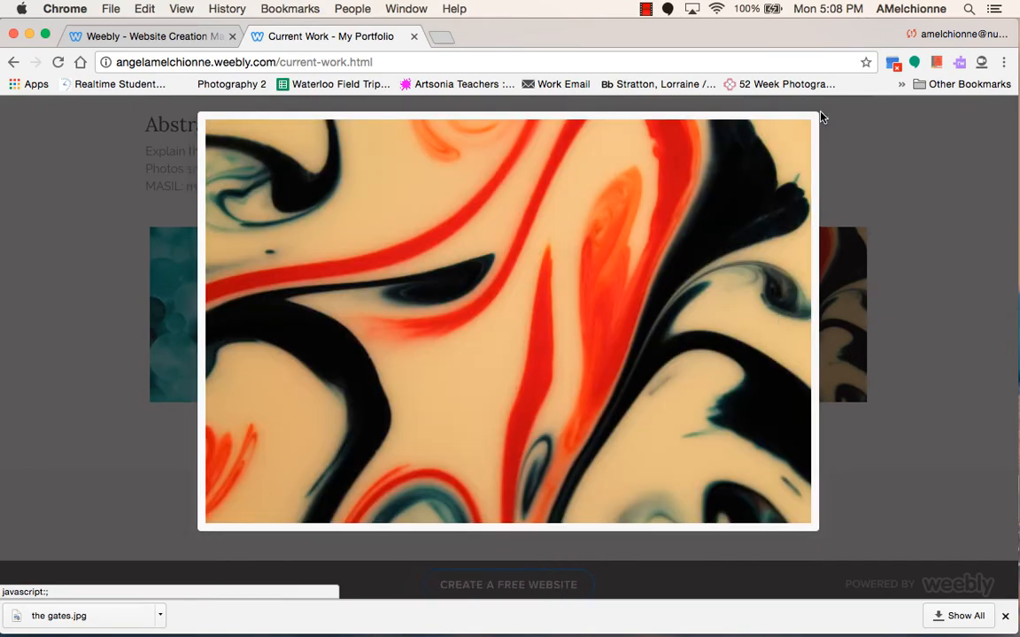
Return to the Weebly editor and add a divider below the Abstract Photography gallery.
{"action": "left_click", "coordinate": [142, 36]}
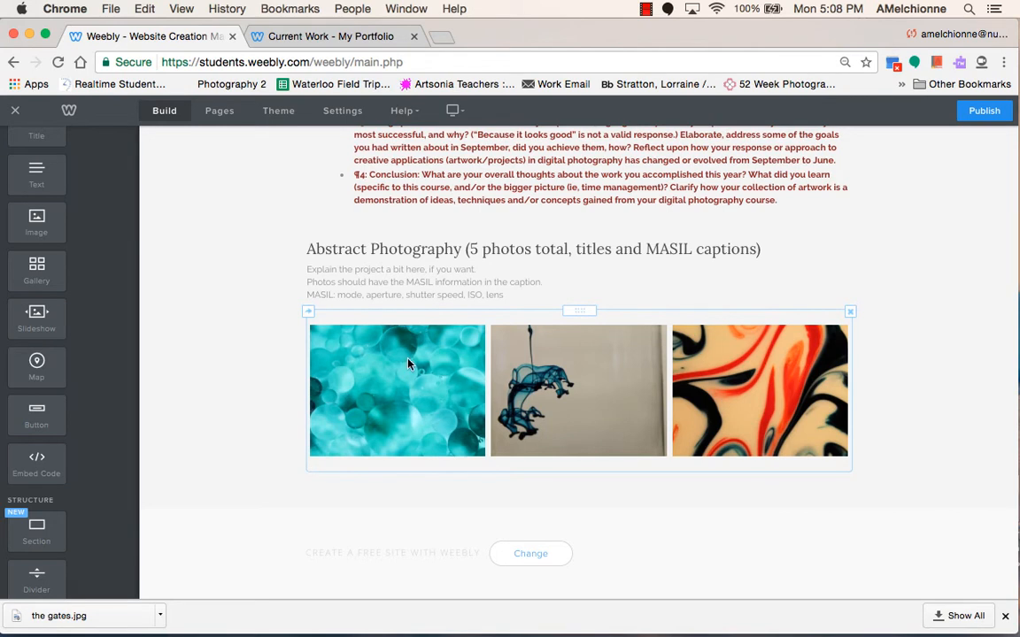
{"action": "mouse_move", "coordinate": [446, 407]}
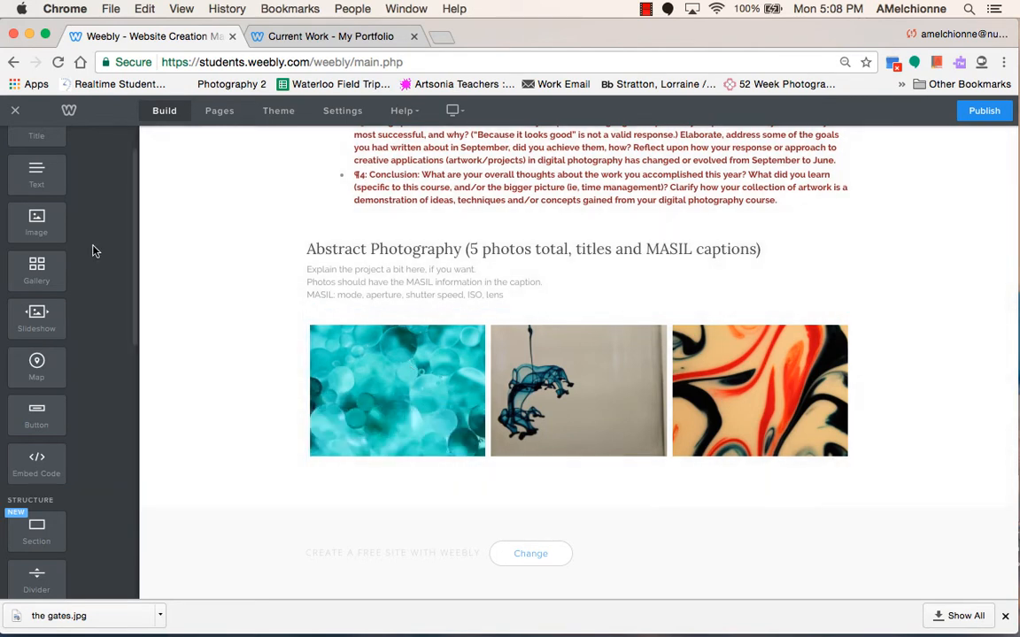
{"action": "scroll", "coordinate": [39, 512], "scroll_direction": "down", "scroll_amount": 3}
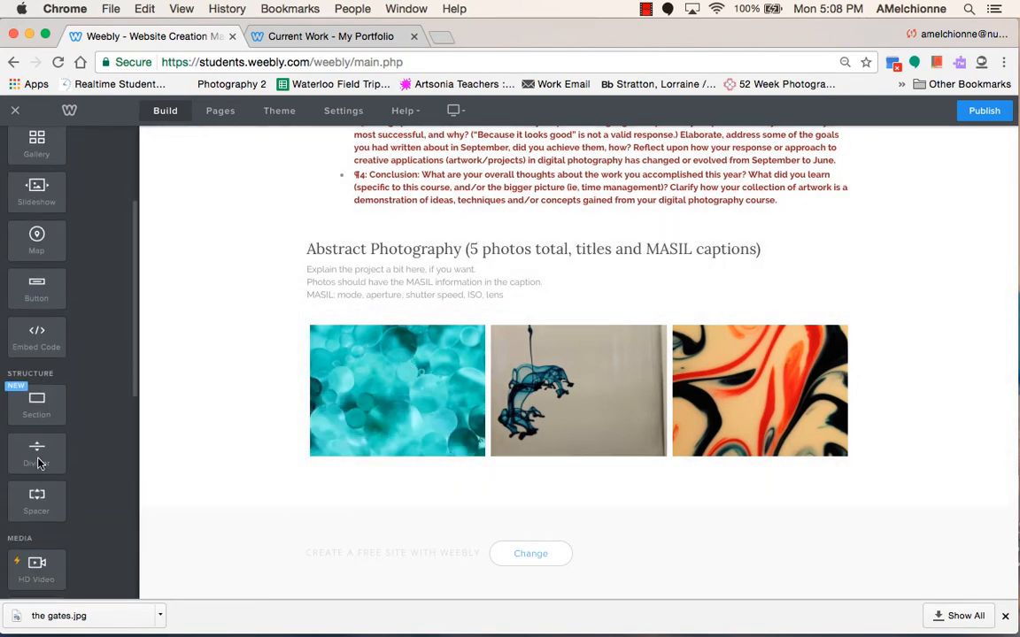
{"action": "left_click_drag", "start_coordinate": [37, 447], "coordinate": [417, 494]}
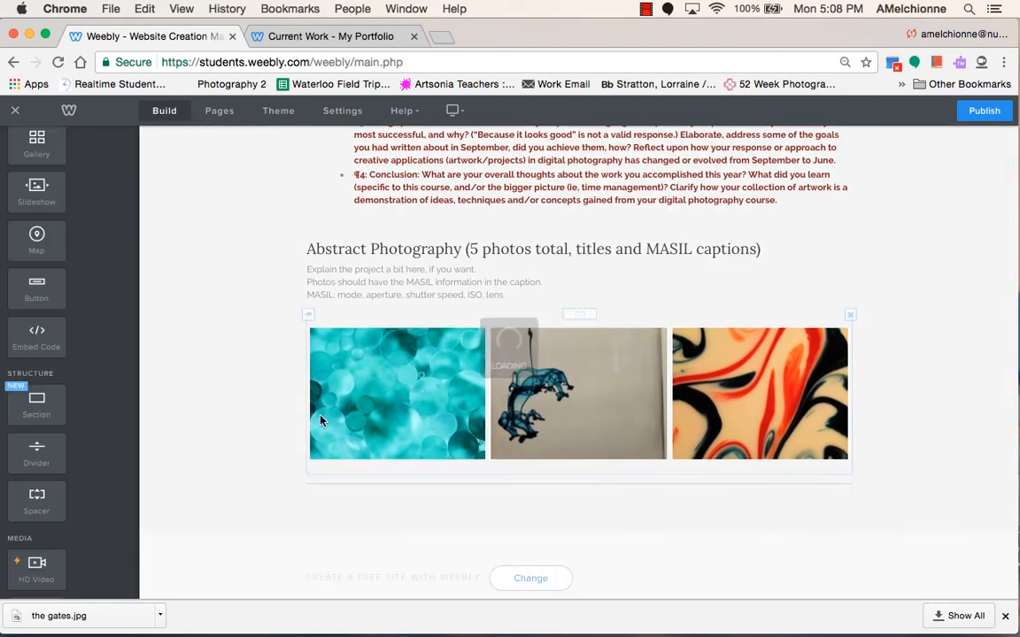
Add a title element below the new divider reading "Snow Day Photo Challenge".
{"action": "scroll", "coordinate": [173, 321], "scroll_direction": "up", "scroll_amount": 3}
{"action": "scroll", "coordinate": [74, 217], "scroll_direction": "up", "scroll_amount": 4}
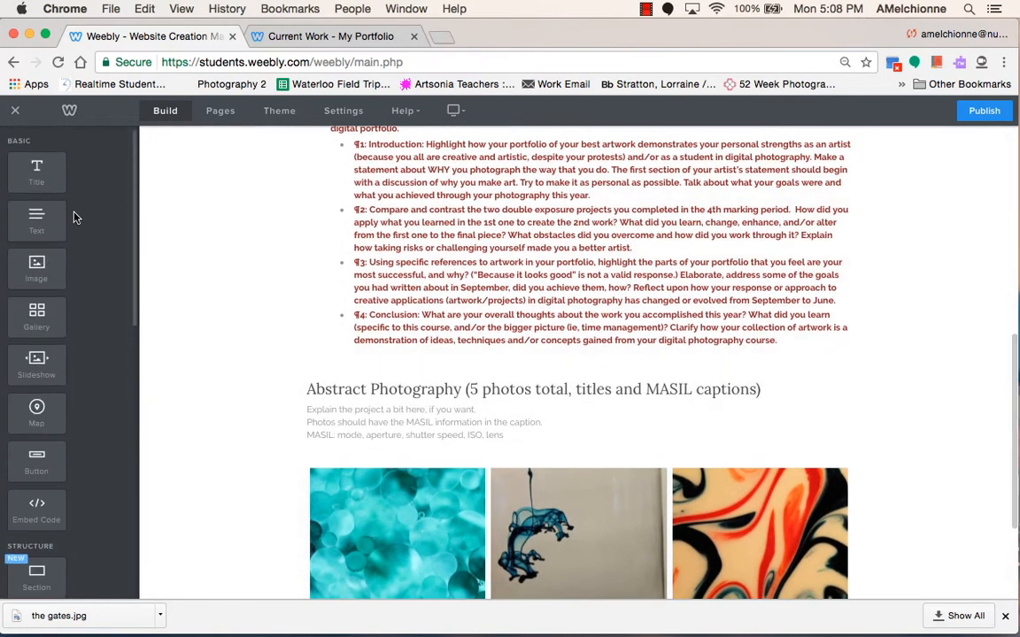
{"action": "scroll", "coordinate": [235, 290], "scroll_direction": "down", "scroll_amount": 3}
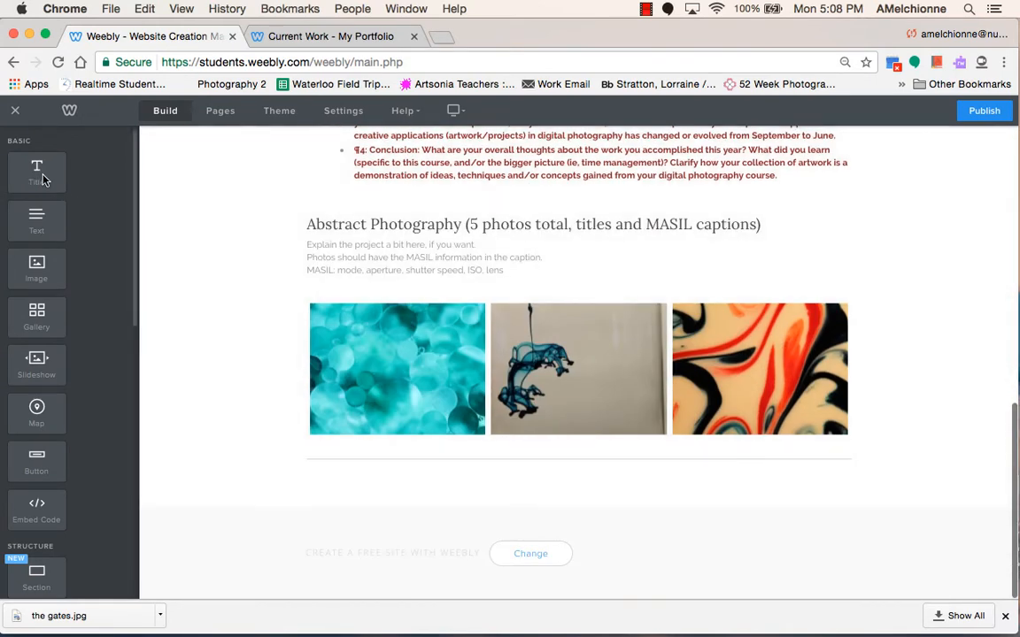
{"action": "left_click_drag", "start_coordinate": [37, 166], "coordinate": [360, 487]}
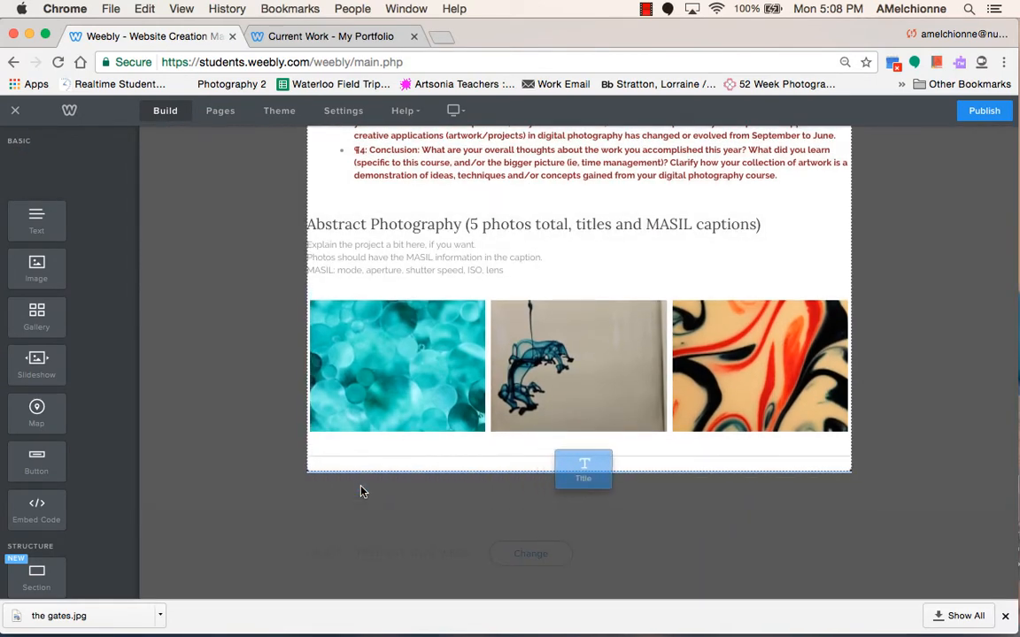
{"action": "left_click", "coordinate": [363, 484]}
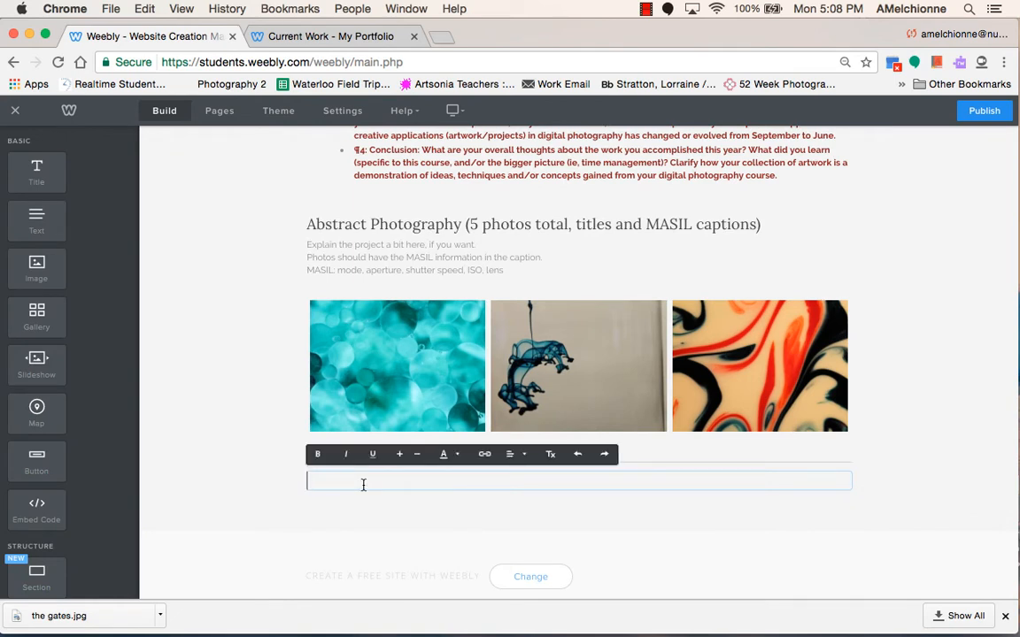
{"action": "type", "text": "Snow Day Ph"}
{"action": "type", "text": "oto"}
{"action": "key", "text": "BackSpace"}
{"action": "type", "text": "to Challenge"}
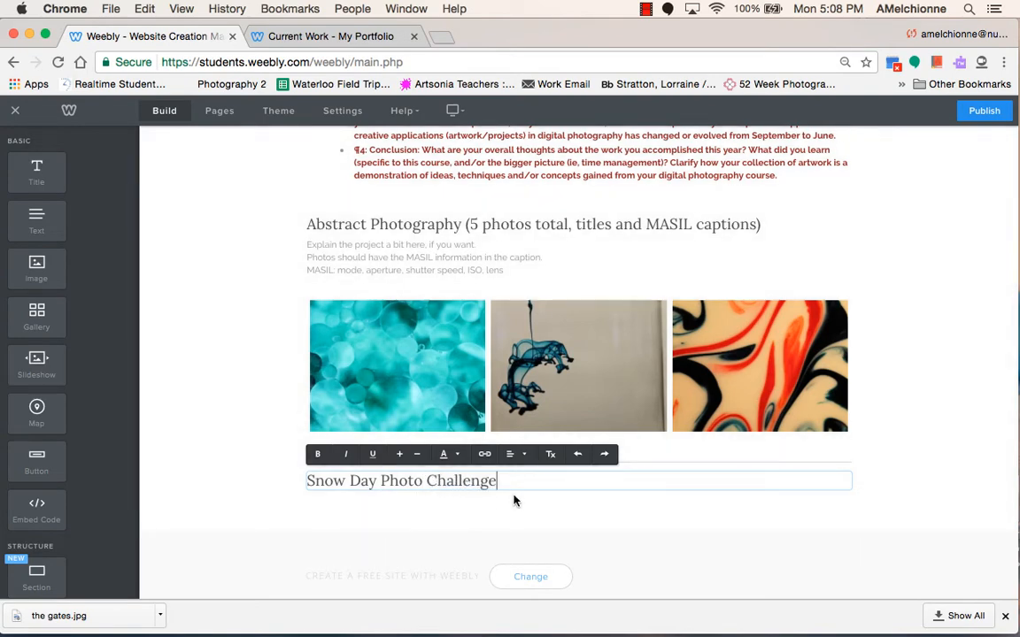
{"action": "left_click", "coordinate": [513, 505]}
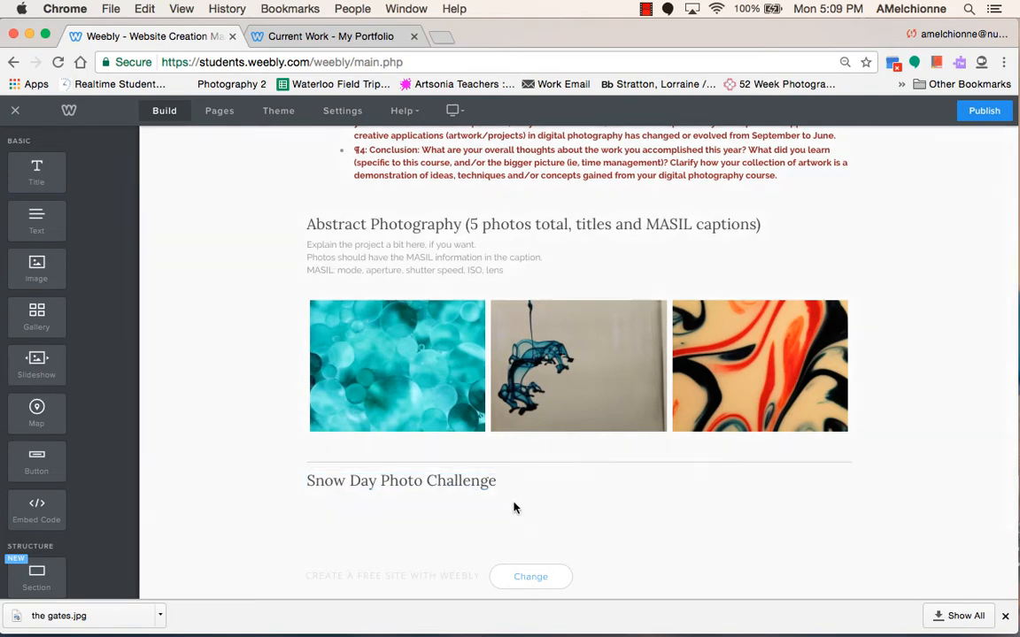
Review the page's structure from the artist statement through the Abstract Photography section to the Snow Day Photo Challenge title.
{"action": "scroll", "coordinate": [505, 507], "scroll_direction": "down", "scroll_amount": 1}
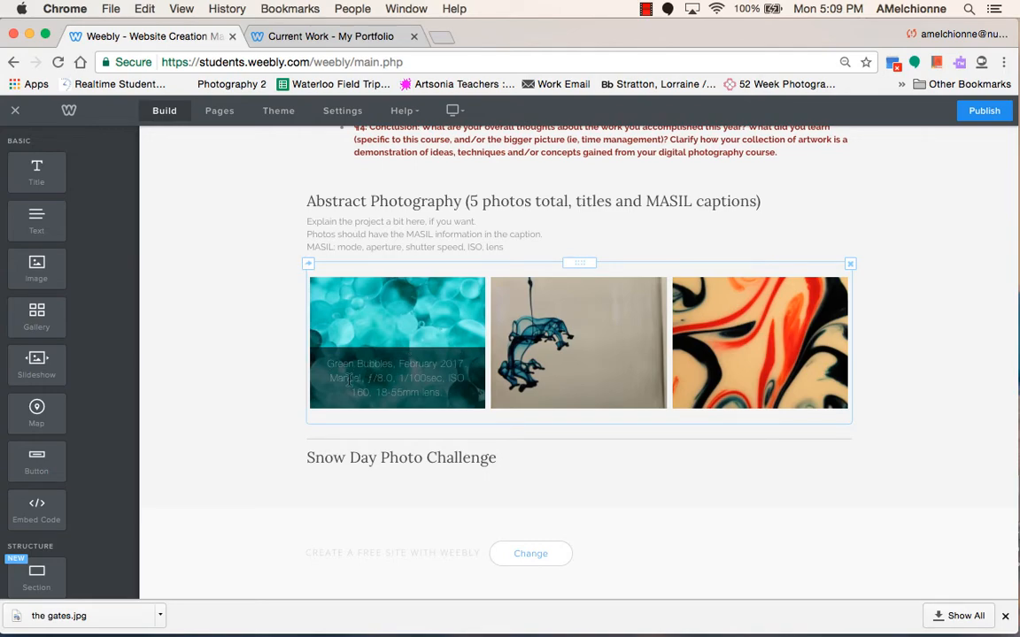
{"action": "scroll", "coordinate": [448, 394], "scroll_direction": "up", "scroll_amount": 8}
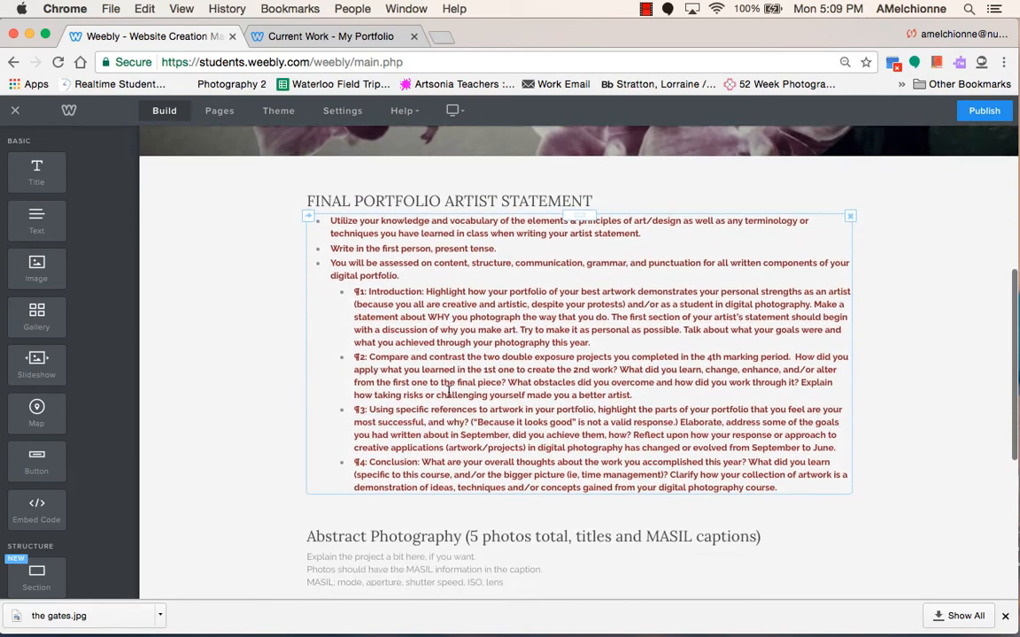
{"action": "scroll", "coordinate": [448, 394], "scroll_direction": "down", "scroll_amount": 3}
{"action": "scroll", "coordinate": [448, 394], "scroll_direction": "up", "scroll_amount": 4}
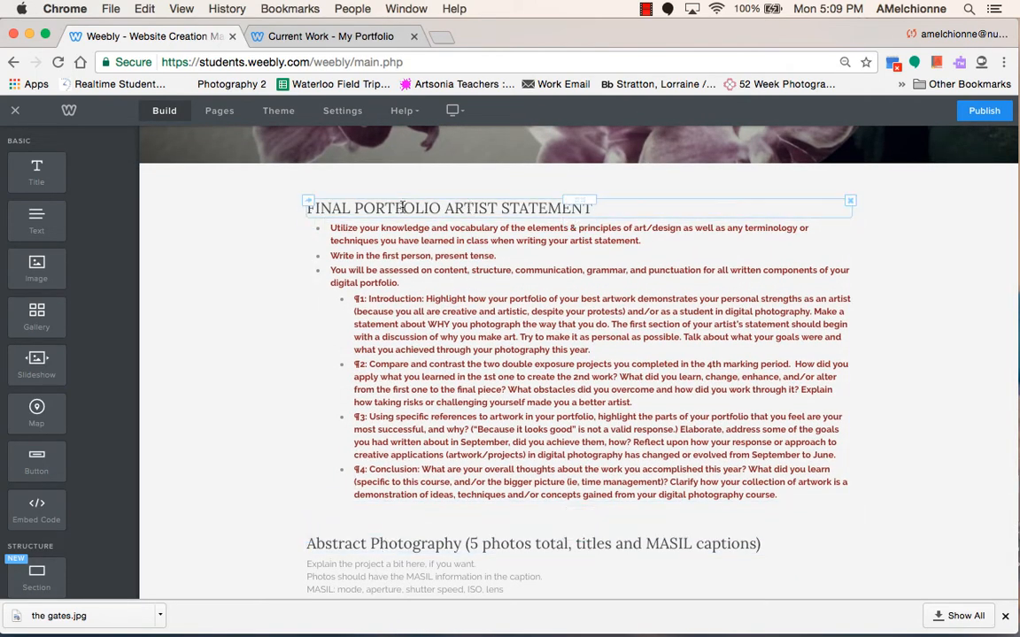
{"action": "scroll", "coordinate": [414, 266], "scroll_direction": "down", "scroll_amount": 5}
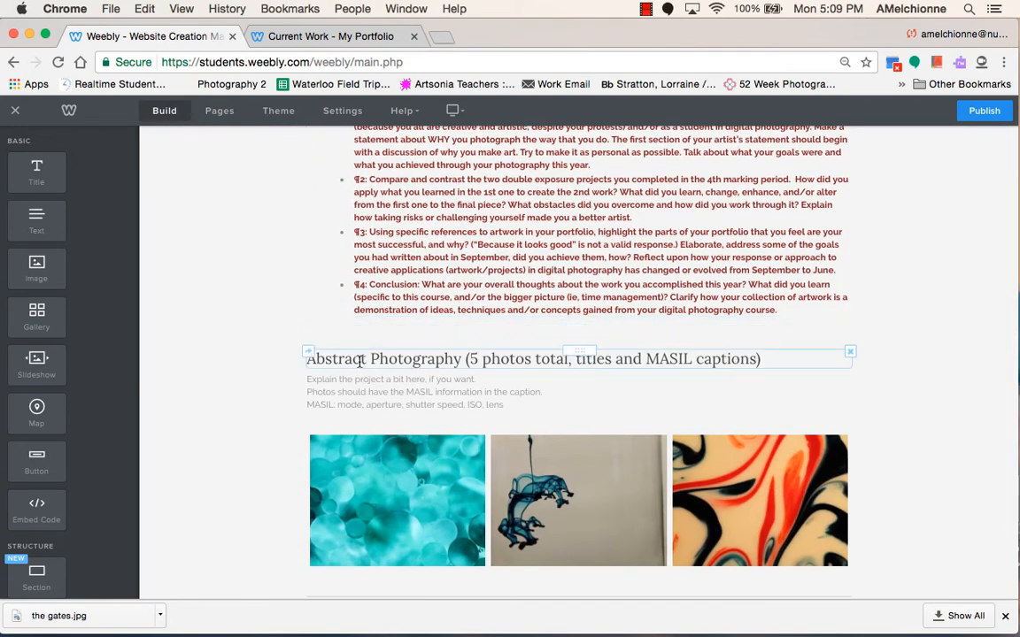
{"action": "scroll", "coordinate": [354, 354], "scroll_direction": "up", "scroll_amount": 5}
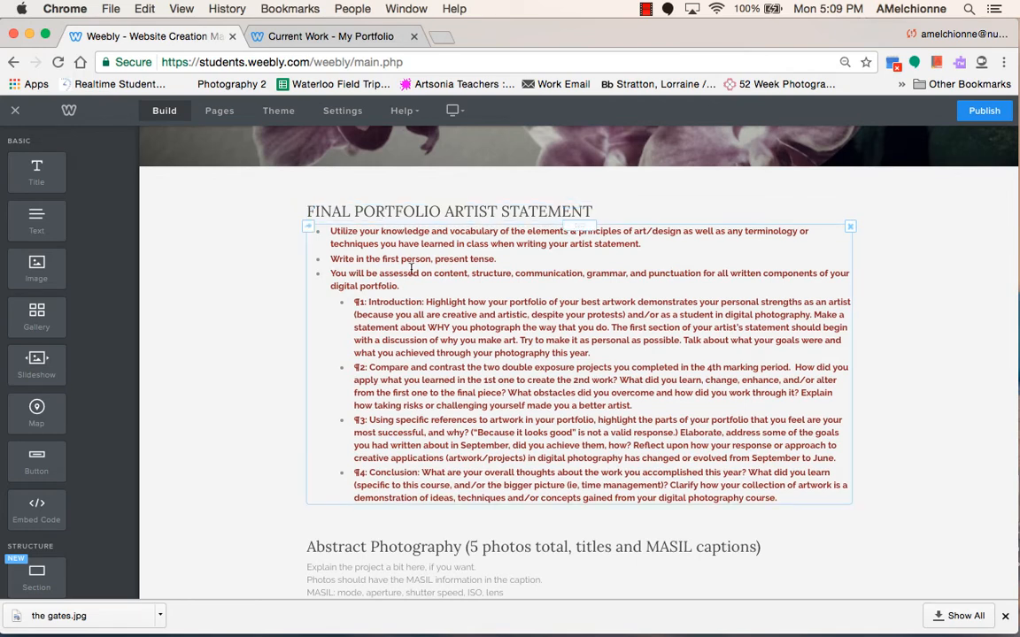
{"action": "scroll", "coordinate": [284, 300], "scroll_direction": "down", "scroll_amount": 5}
{"action": "scroll", "coordinate": [283, 299], "scroll_direction": "down", "scroll_amount": 1}
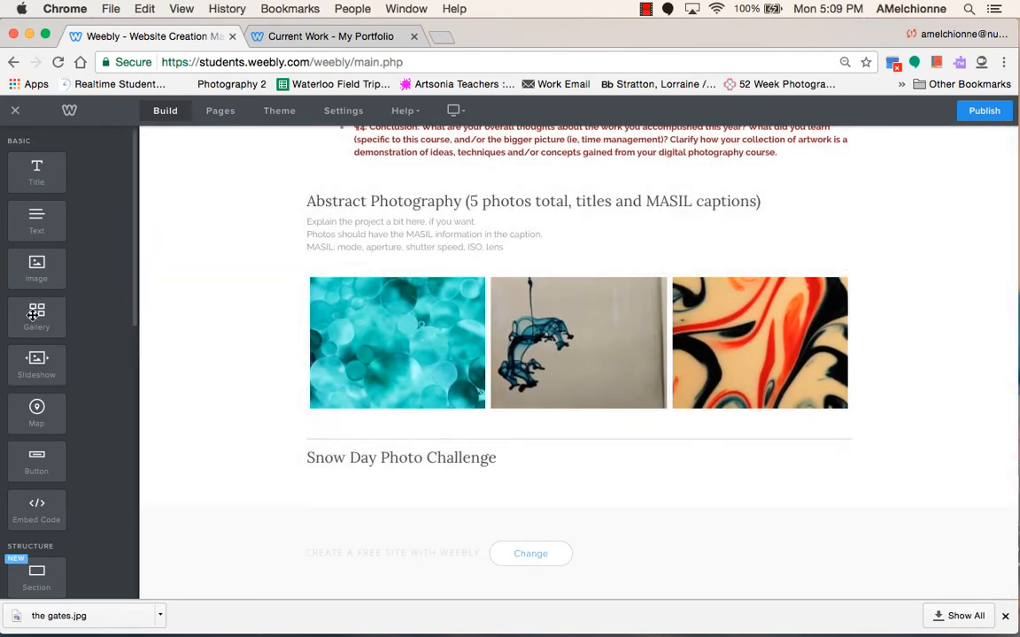
Add a gallery under the Snow Day Photo Challenge title, with text between reading "Explain the project here, elaborate on why you took the photos that you did".
{"action": "left_click_drag", "start_coordinate": [36, 314], "coordinate": [349, 501]}
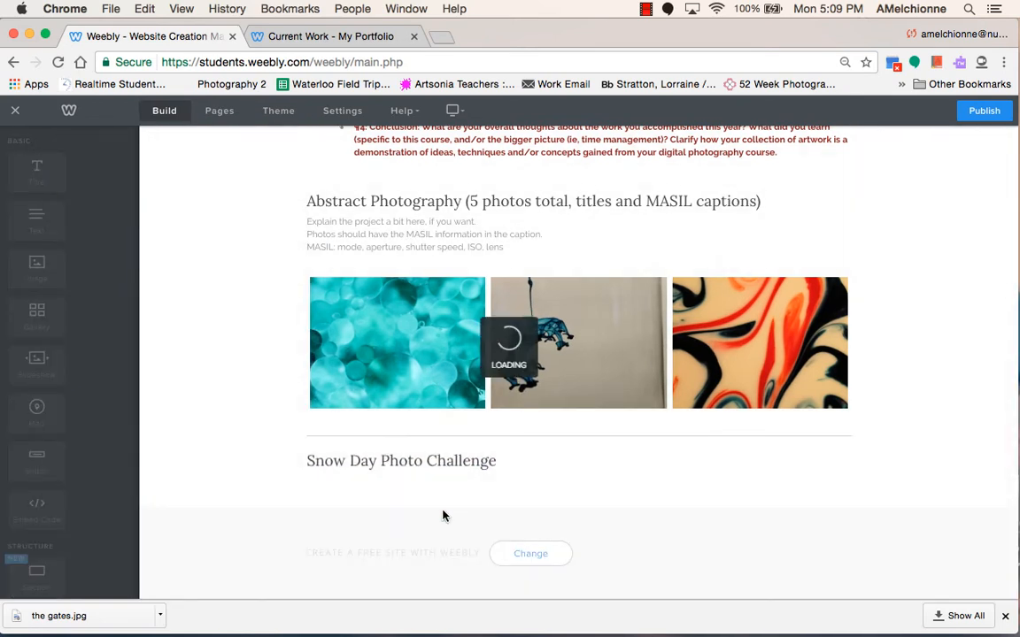
{"action": "scroll", "coordinate": [441, 517], "scroll_direction": "down", "scroll_amount": 3}
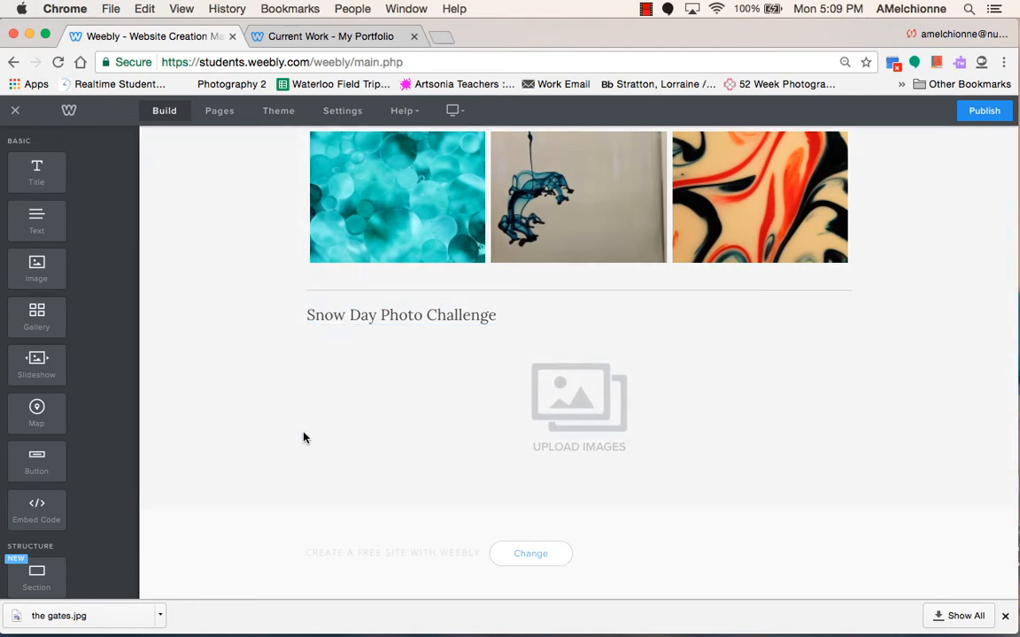
{"action": "left_click_drag", "start_coordinate": [36, 219], "coordinate": [346, 335]}
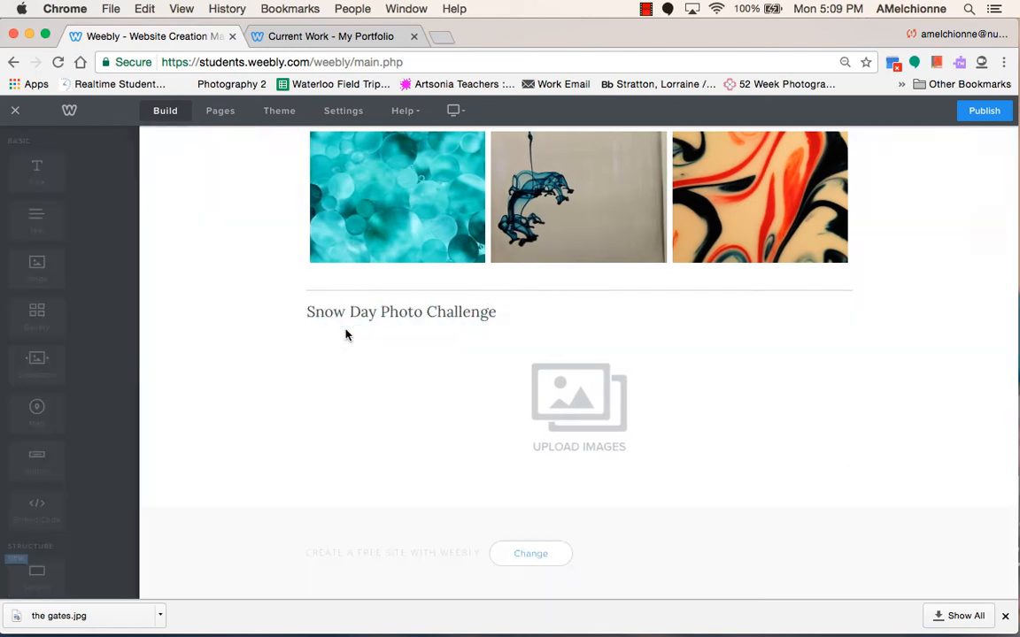
{"action": "left_click", "coordinate": [325, 329]}
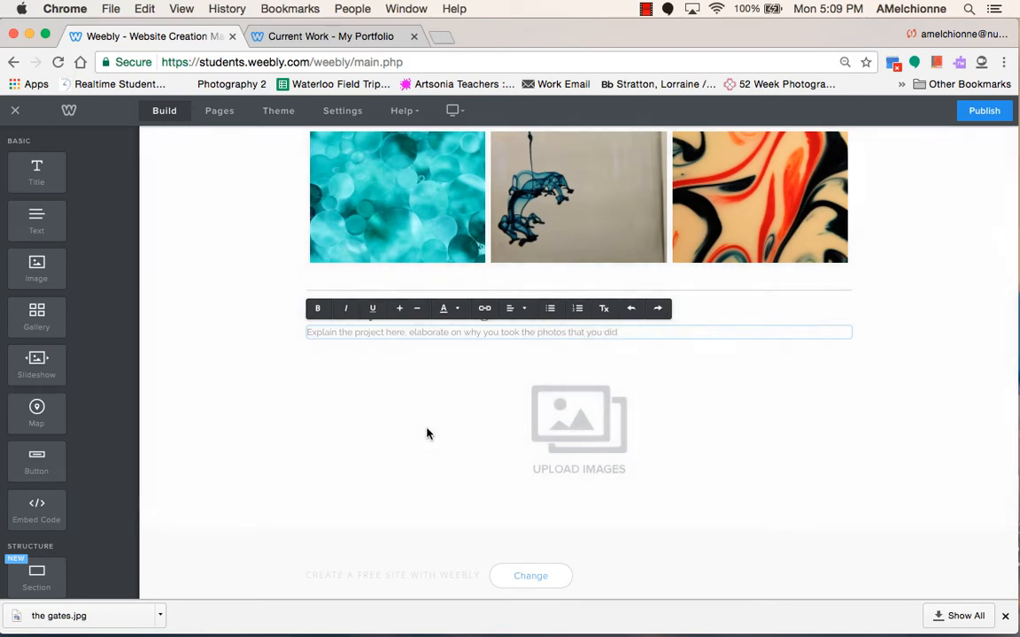
Add a divider below the Snow Day Photo Challenge gallery.
{"action": "scroll", "coordinate": [425, 433], "scroll_direction": "down", "scroll_amount": 1}
{"action": "left_click", "coordinate": [224, 382]}
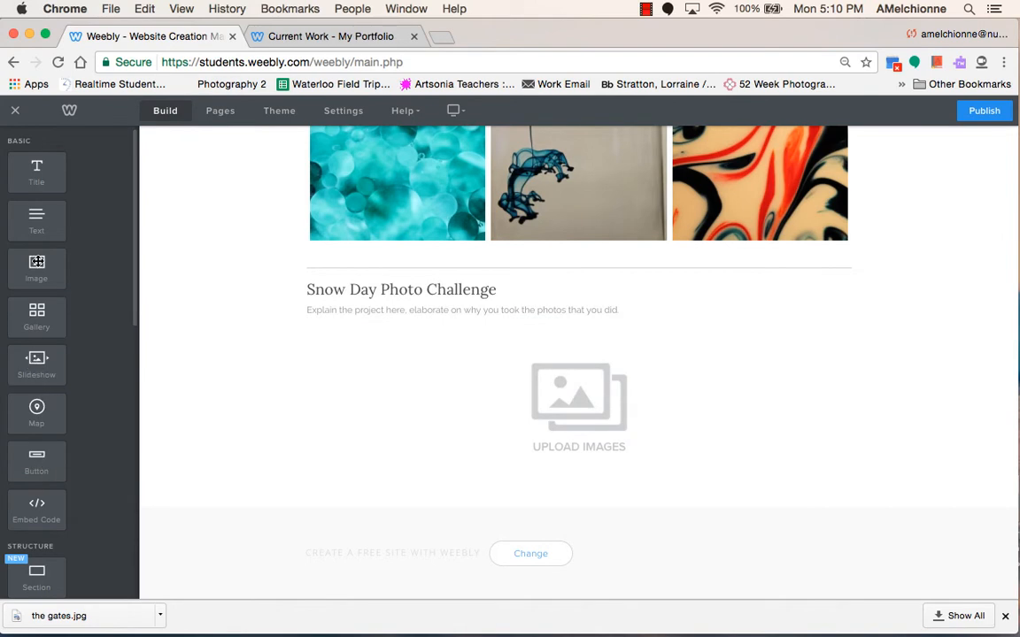
{"action": "scroll", "coordinate": [42, 483], "scroll_direction": "down", "scroll_amount": 5}
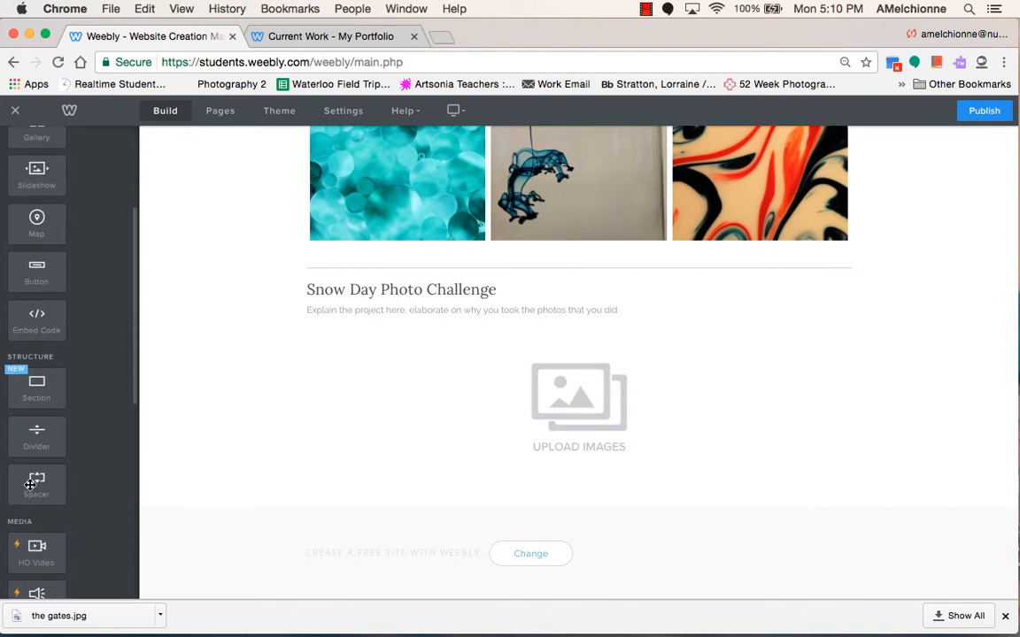
{"action": "left_click_drag", "start_coordinate": [37, 436], "coordinate": [443, 506]}
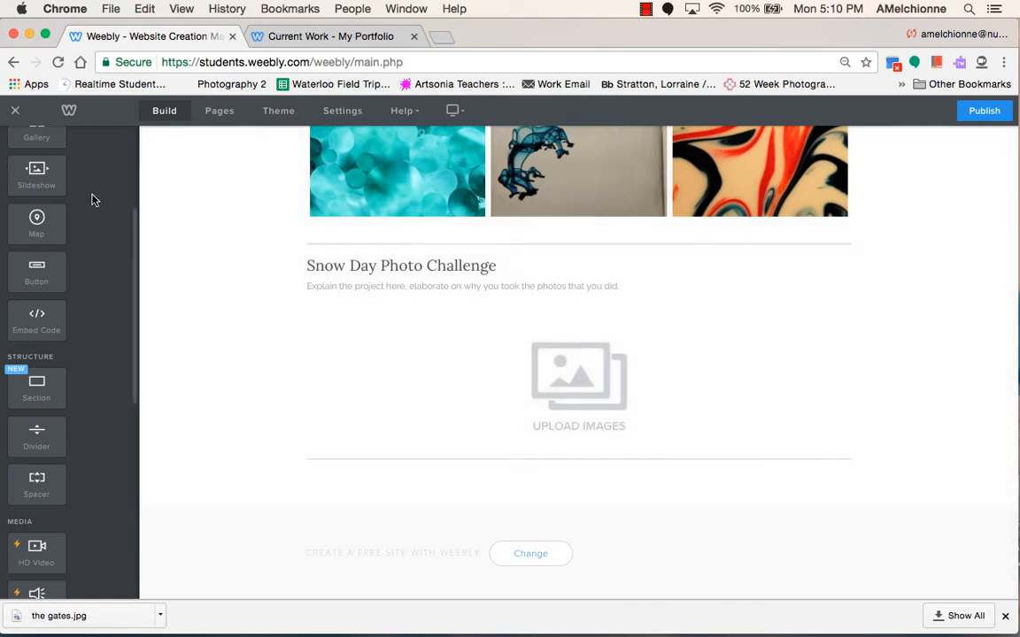
Add a title element below the new divider reading "Young Me/Now Me Photo Challenge".
{"action": "scroll", "coordinate": [92, 199], "scroll_direction": "up", "scroll_amount": 5}
{"action": "left_click_drag", "start_coordinate": [37, 161], "coordinate": [375, 473]}
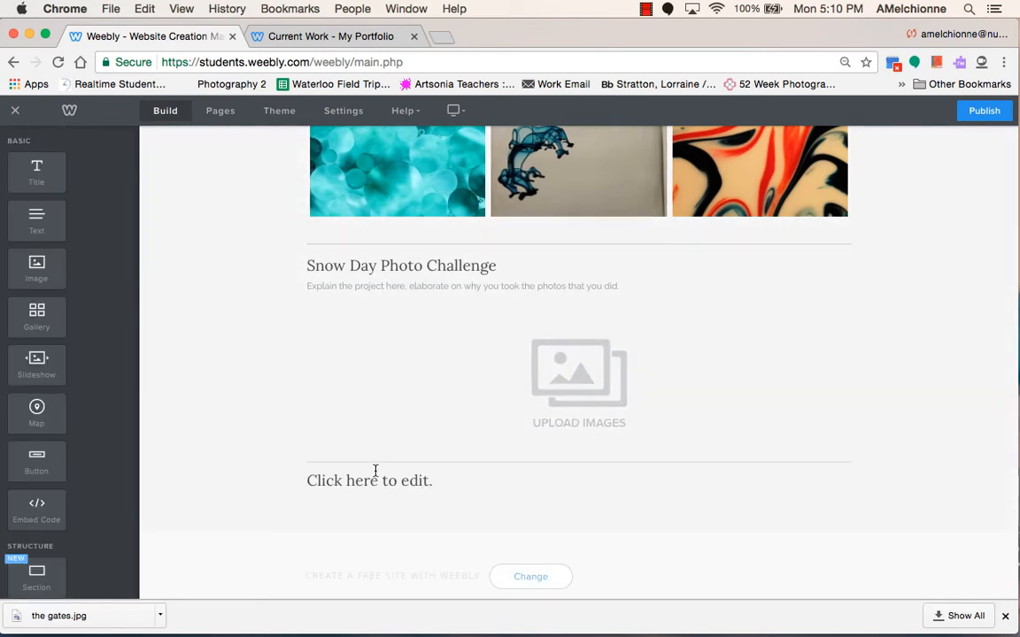
{"action": "scroll", "coordinate": [365, 472], "scroll_direction": "up", "scroll_amount": 10}
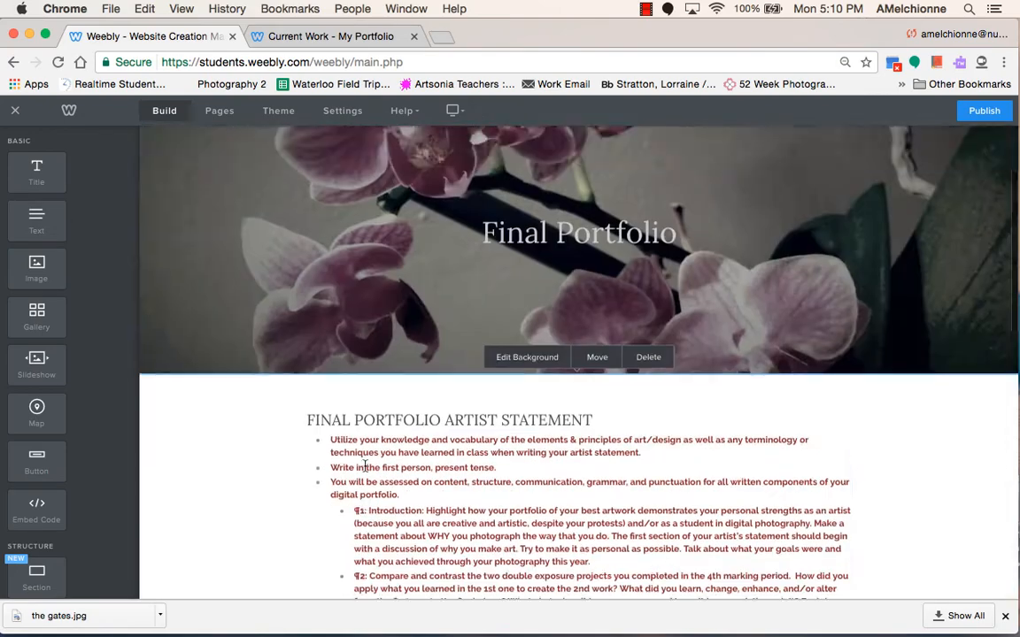
{"action": "scroll", "coordinate": [366, 466], "scroll_direction": "down", "scroll_amount": 10}
{"action": "left_click", "coordinate": [343, 457]}
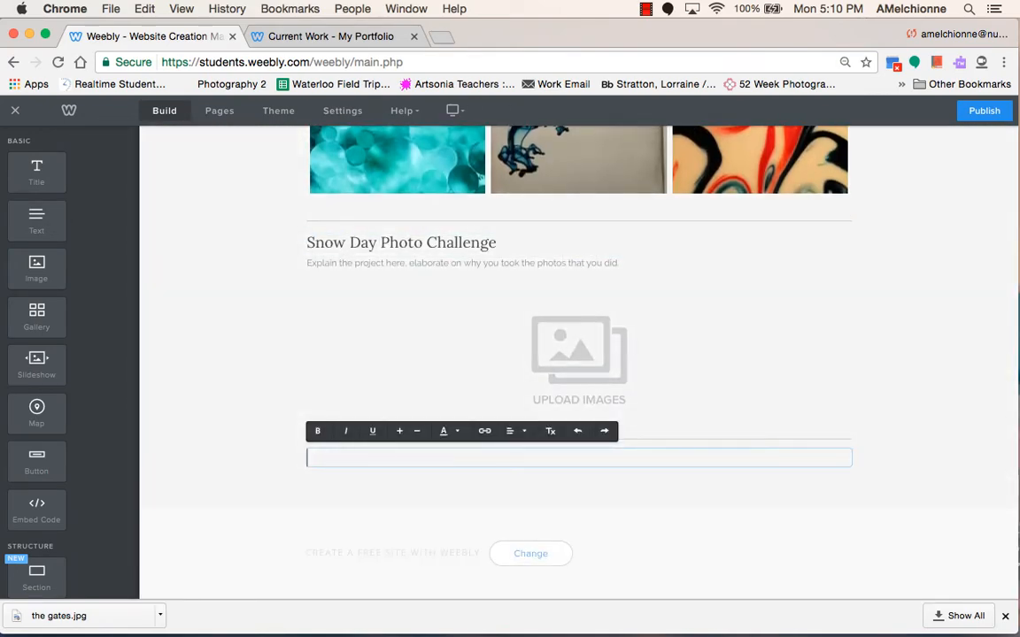
{"action": "type", "text": "Young Me/Now P"}
{"action": "key", "text": "BackSpace"}
{"action": "type", "text": "Me "}
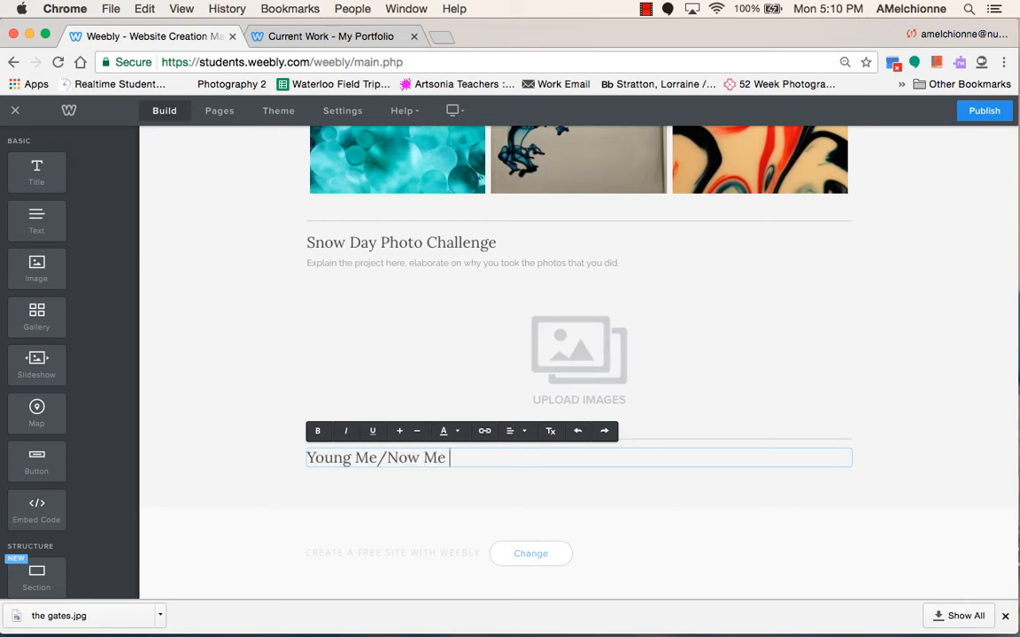
{"action": "type", "text": "Photo Chal"}
{"action": "type", "text": "lenge"}
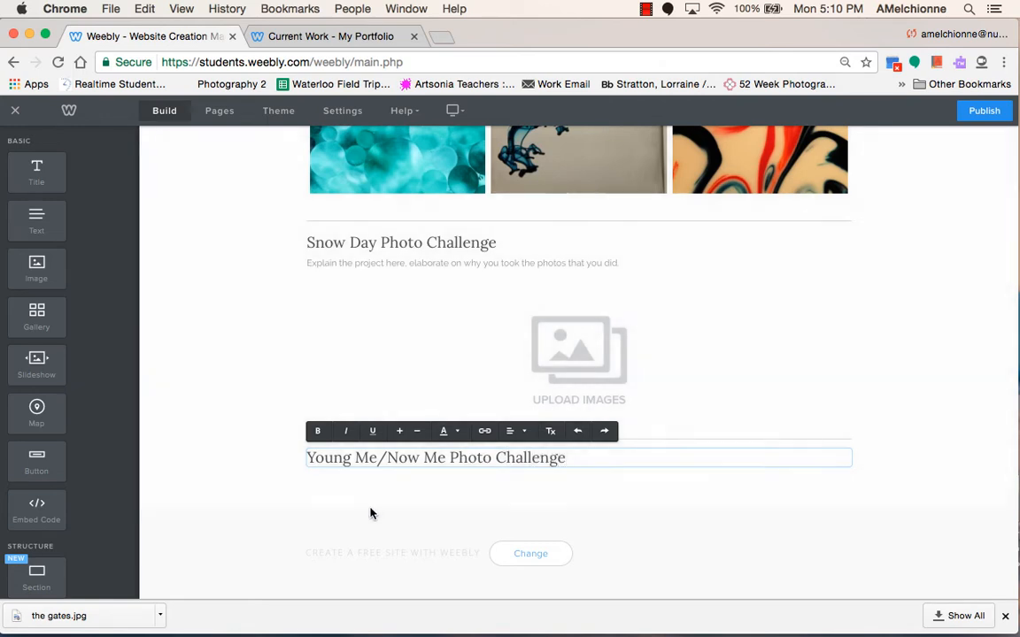
{"action": "left_click", "coordinate": [359, 508]}
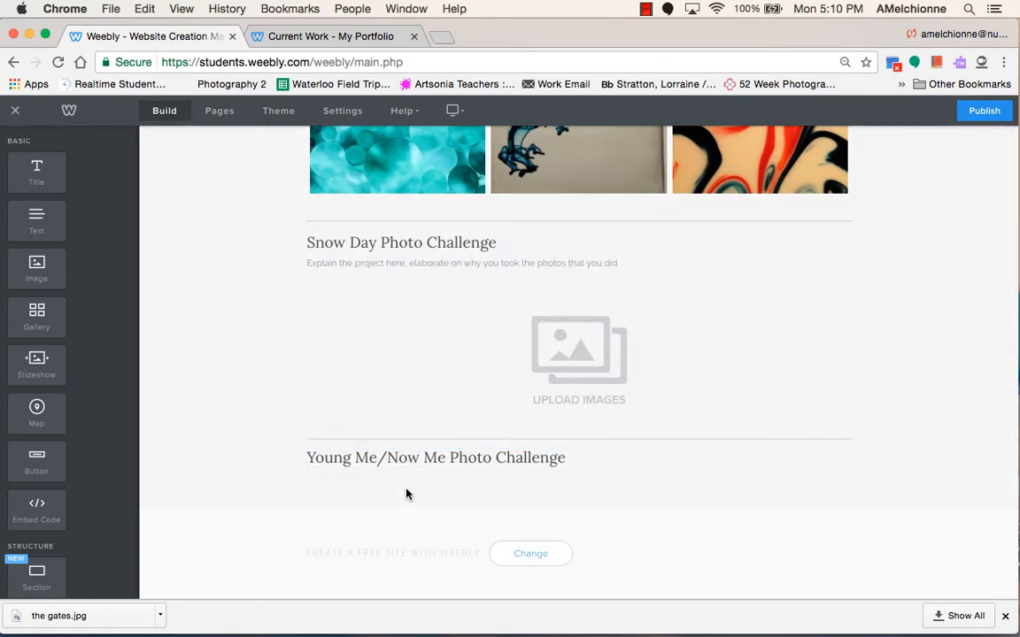
Add text under the Young Me/Now Me title reading "Date of original, why this photo is important to you, etc.", with a gallery below it.
{"action": "left_click_drag", "start_coordinate": [39, 225], "coordinate": [353, 494]}
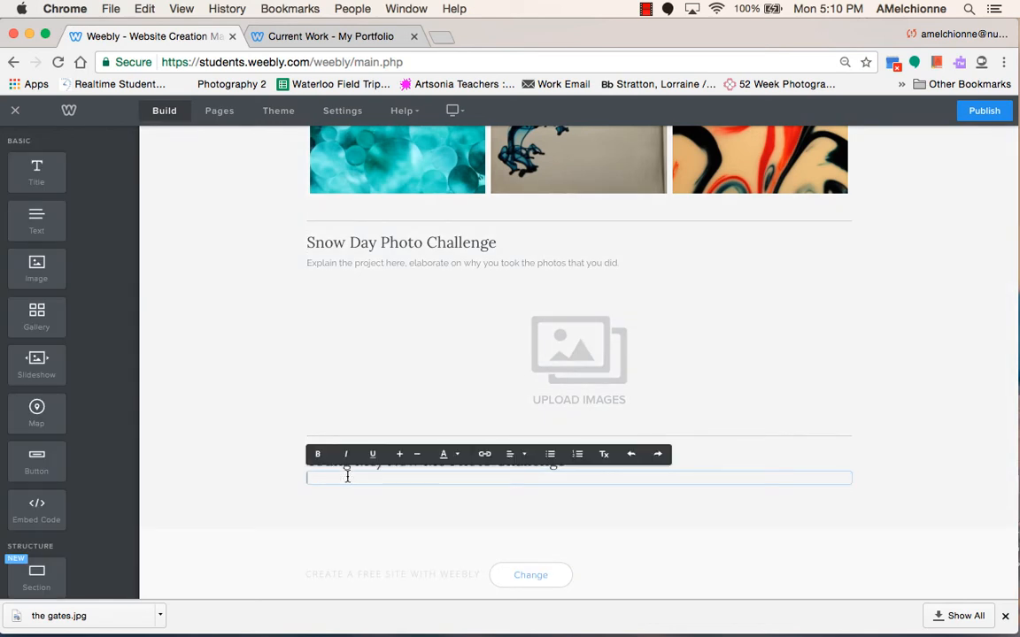
{"action": "type", "text": "D"}
{"action": "key", "text": "BackSpace"}
{"action": "key", "text": "BackSpace"}
{"action": "key", "text": "BackSpace"}
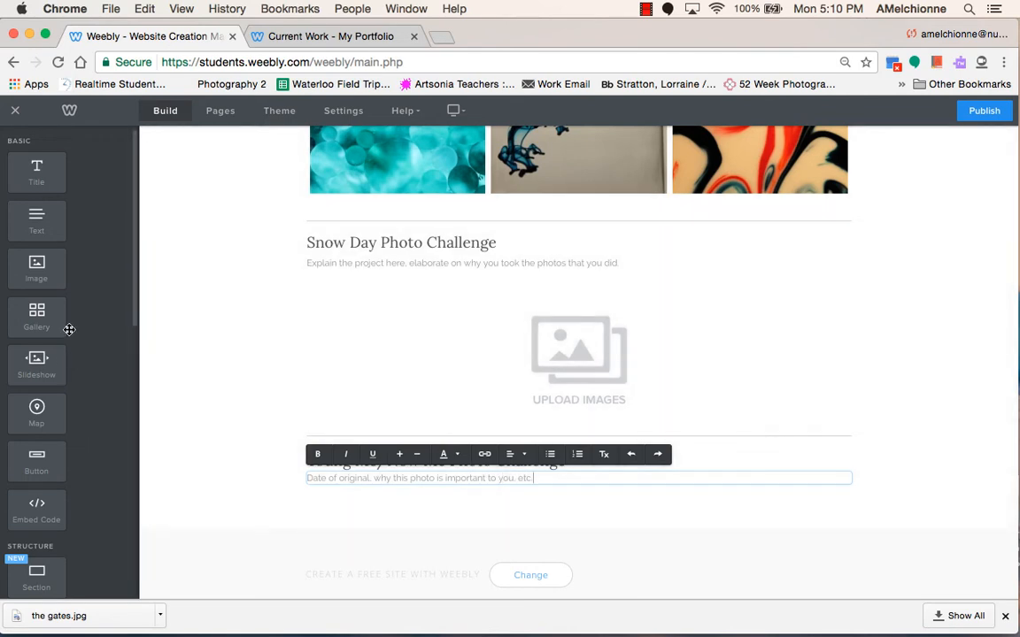
{"action": "left_click_drag", "start_coordinate": [35, 315], "coordinate": [429, 515]}
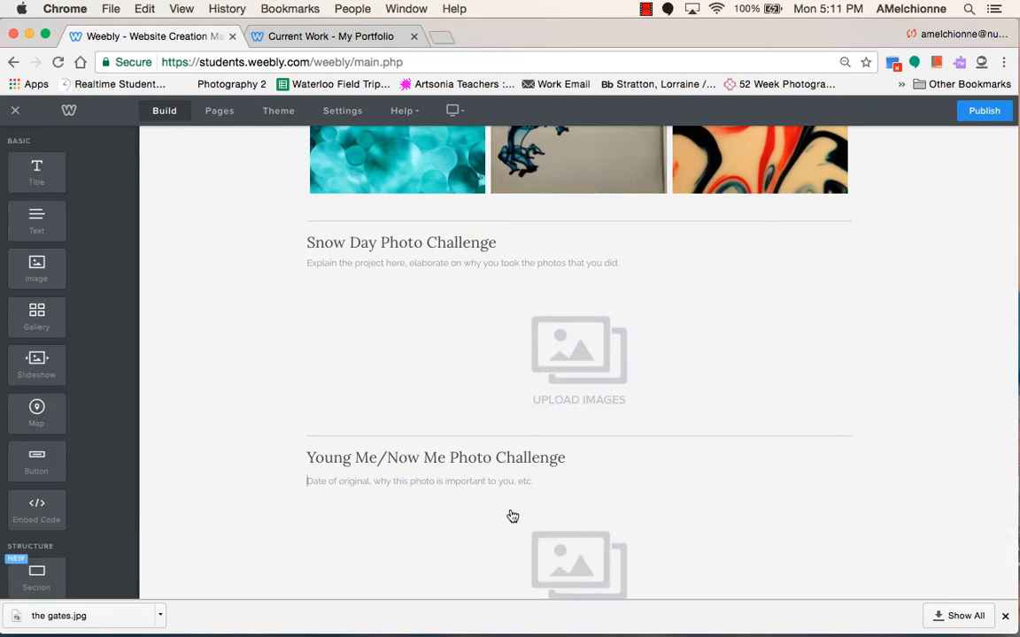
{"action": "scroll", "coordinate": [512, 516], "scroll_direction": "down", "scroll_amount": 4}
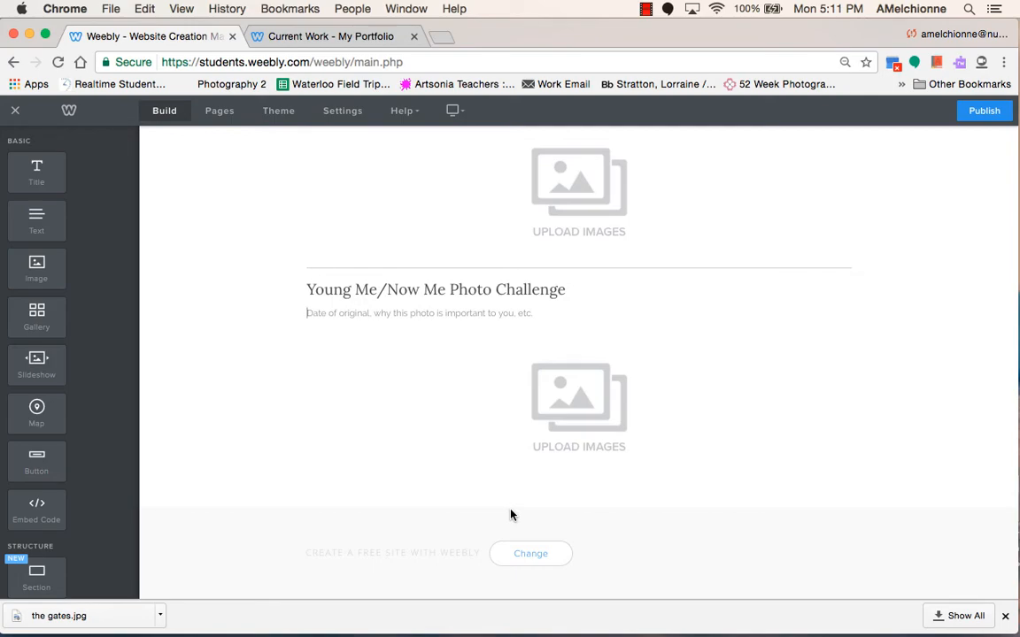
Review the whole Final Portfolio page in the editor and compare it with the published Current Work page.
{"action": "scroll", "coordinate": [614, 278], "scroll_direction": "up", "scroll_amount": 15}
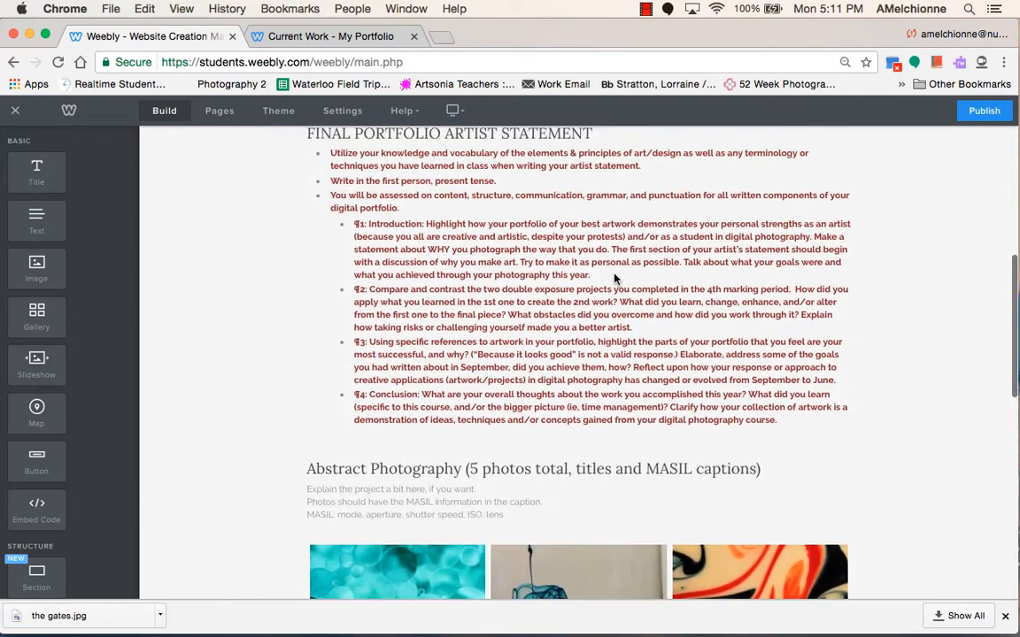
{"action": "scroll", "coordinate": [614, 278], "scroll_direction": "up", "scroll_amount": 5}
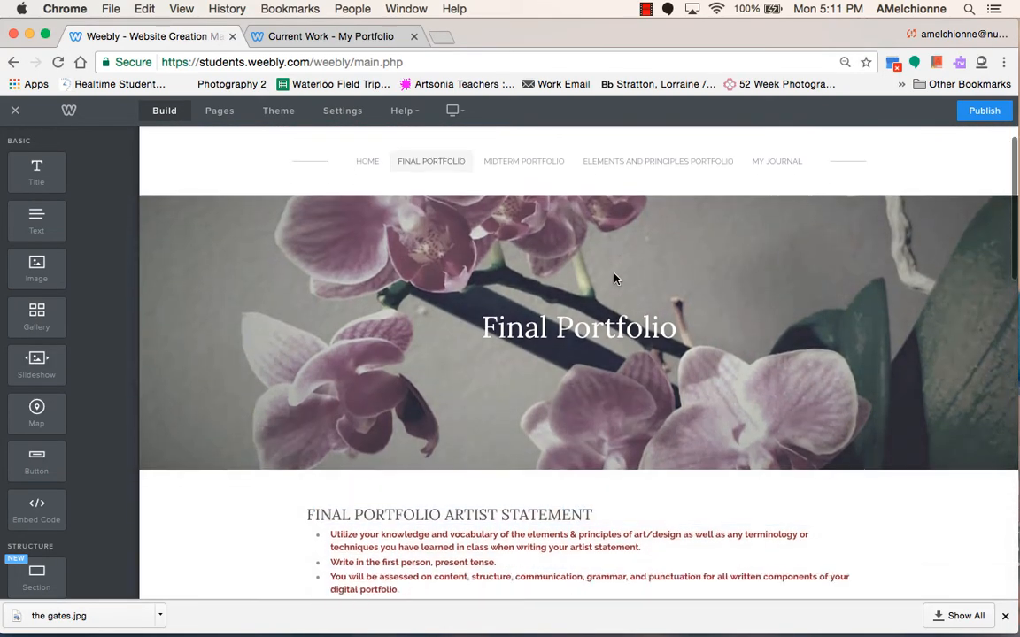
{"action": "scroll", "coordinate": [614, 279], "scroll_direction": "down", "scroll_amount": 15}
{"action": "scroll", "coordinate": [614, 279], "scroll_direction": "up", "scroll_amount": 15}
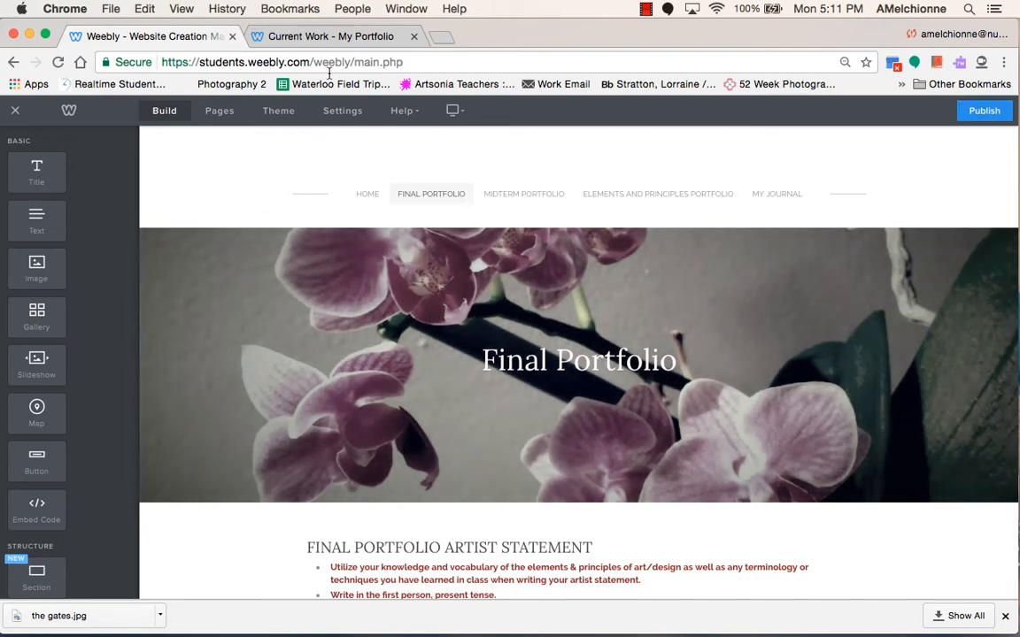
{"action": "scroll", "coordinate": [455, 421], "scroll_direction": "down", "scroll_amount": 10}
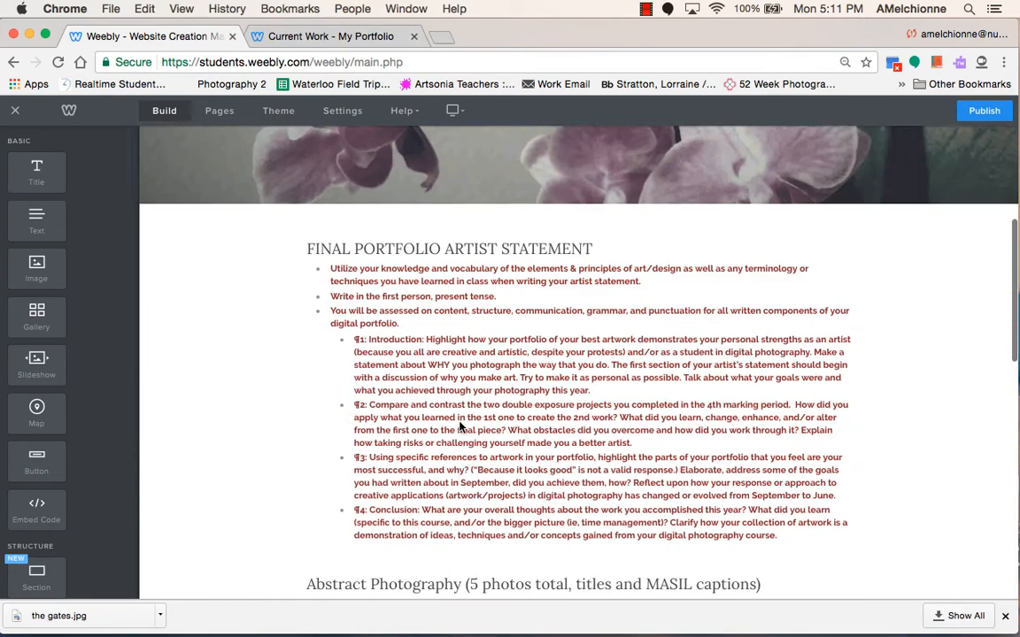
{"action": "scroll", "coordinate": [459, 426], "scroll_direction": "down", "scroll_amount": 5}
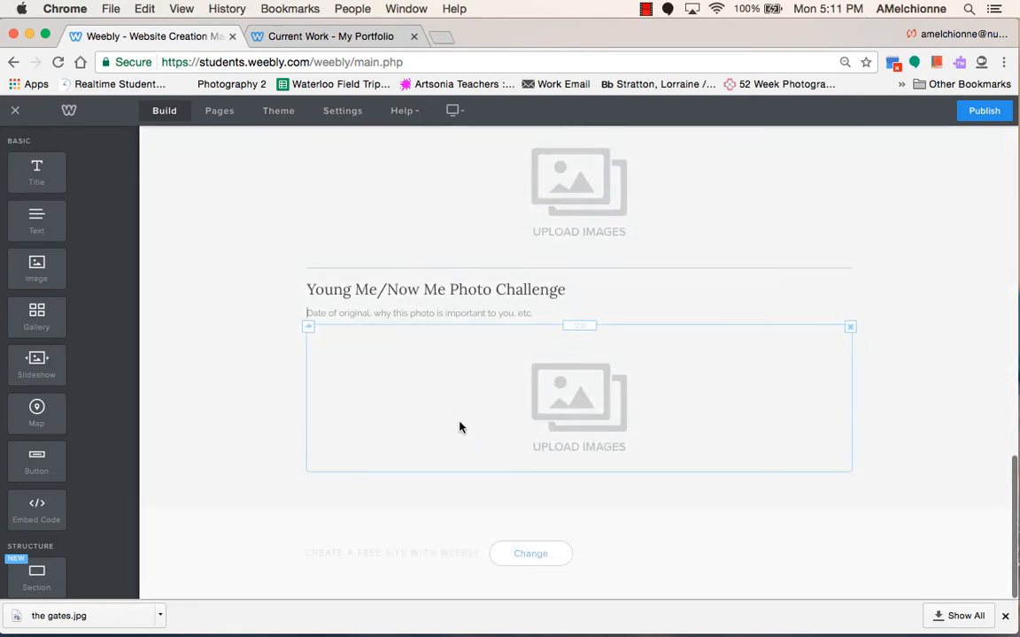
{"action": "left_click", "coordinate": [363, 37]}
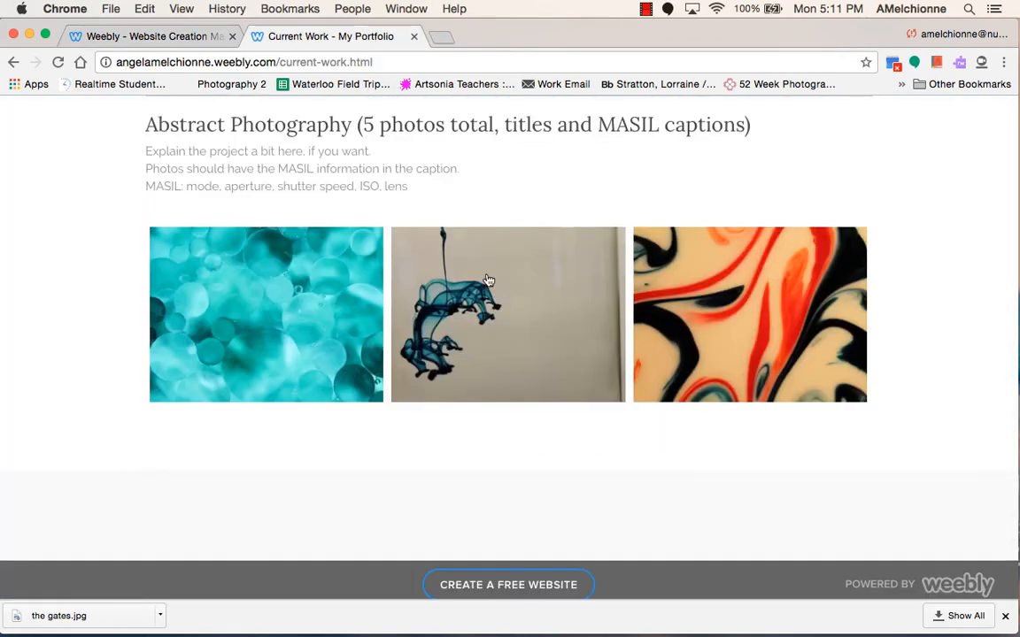
{"action": "scroll", "coordinate": [496, 296], "scroll_direction": "down", "scroll_amount": 1}
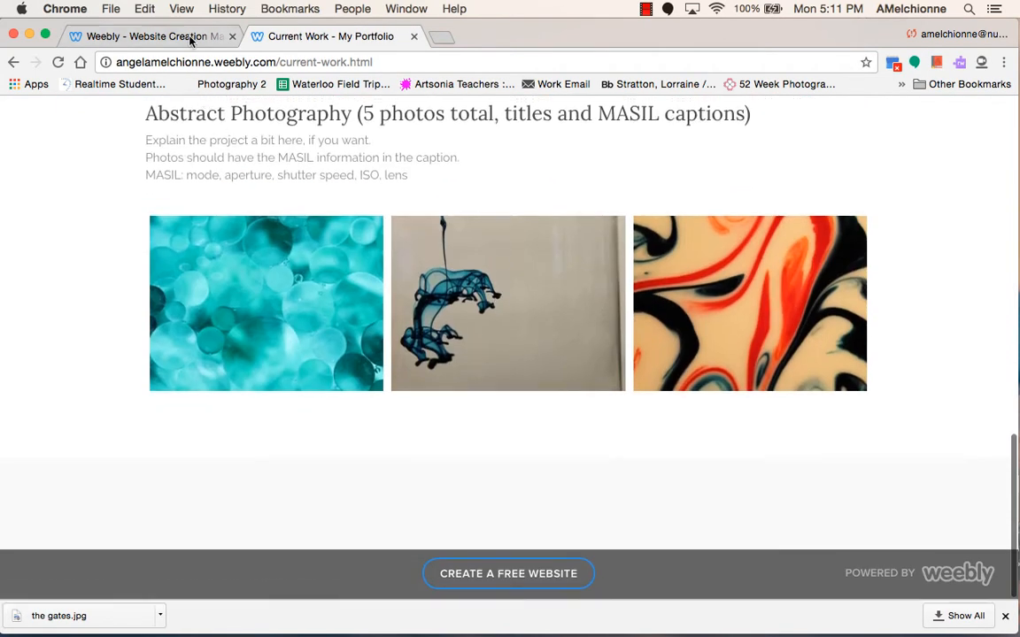
{"action": "scroll", "coordinate": [288, 251], "scroll_direction": "up", "scroll_amount": 3}
{"action": "scroll", "coordinate": [288, 250], "scroll_direction": "down", "scroll_amount": 1}
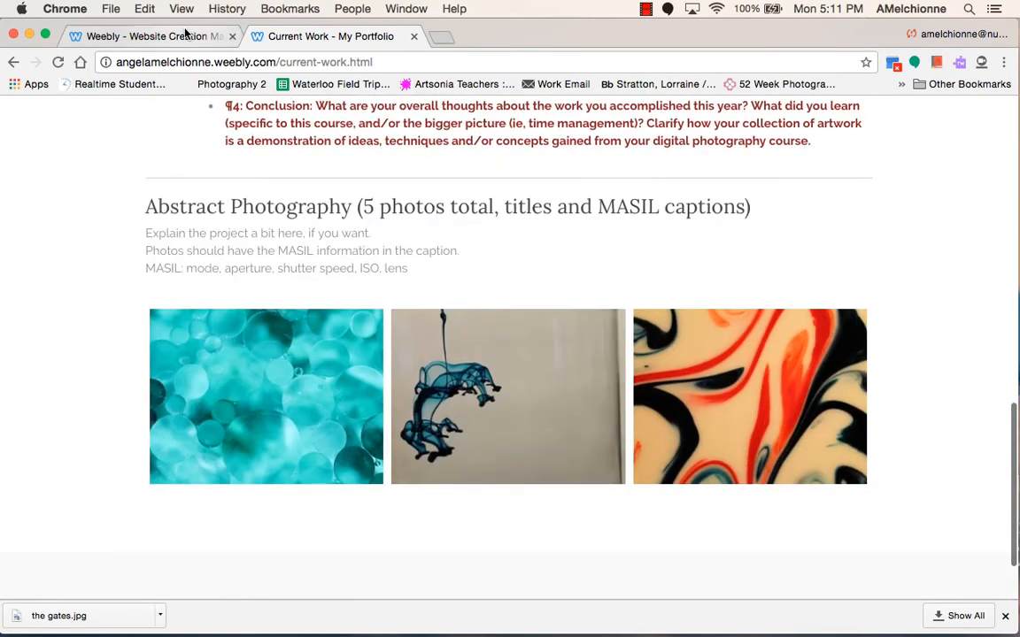
Return to the Weebly editor, open the My Journal page and look through its weekly blog posts.
{"action": "left_click", "coordinate": [151, 36]}
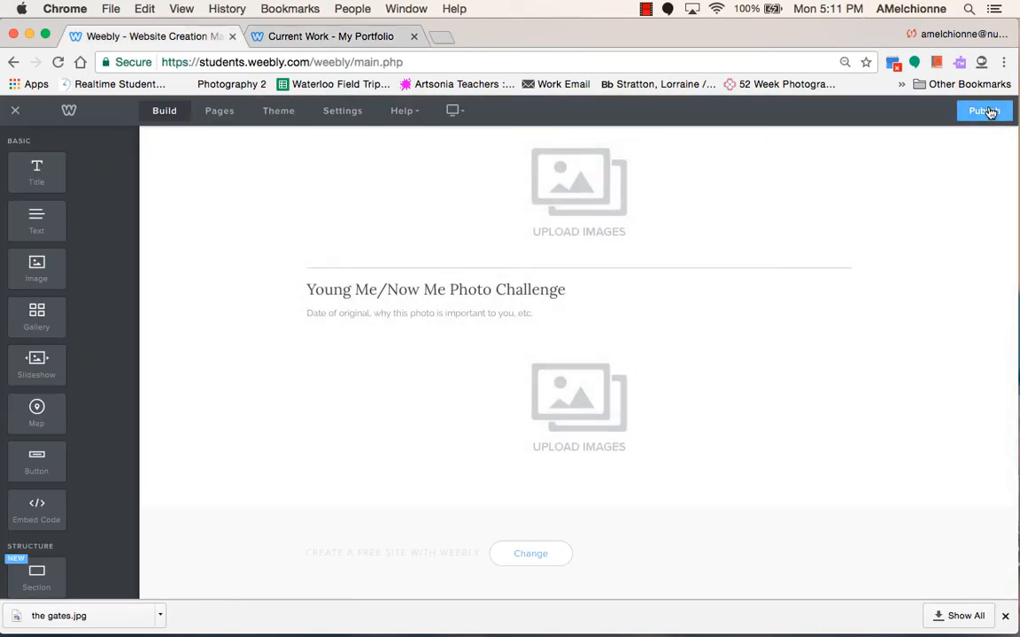
{"action": "scroll", "coordinate": [916, 199], "scroll_direction": "up", "scroll_amount": 15}
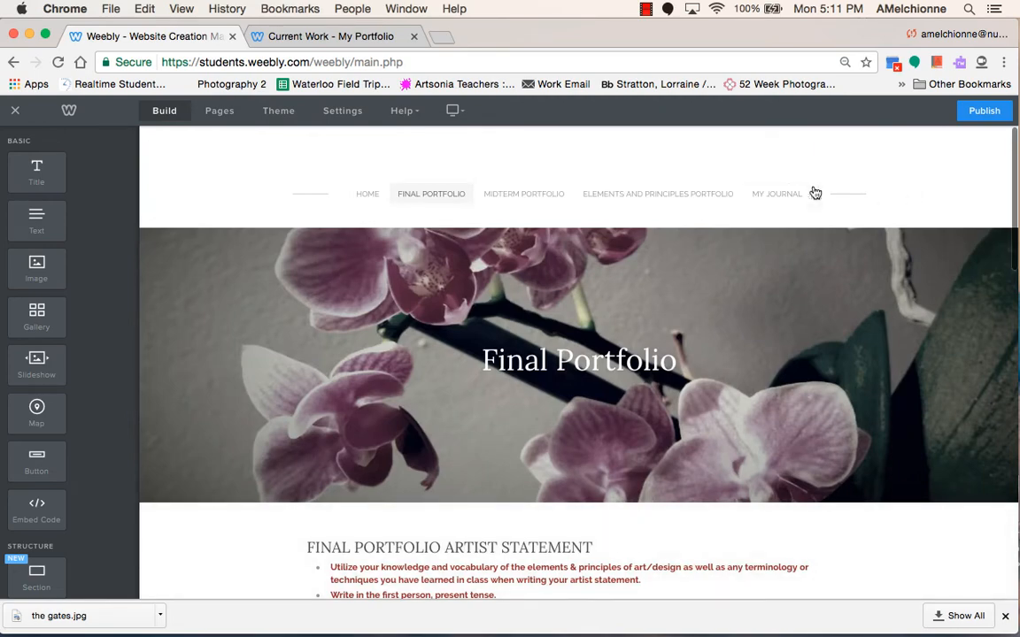
{"action": "left_click", "coordinate": [779, 195]}
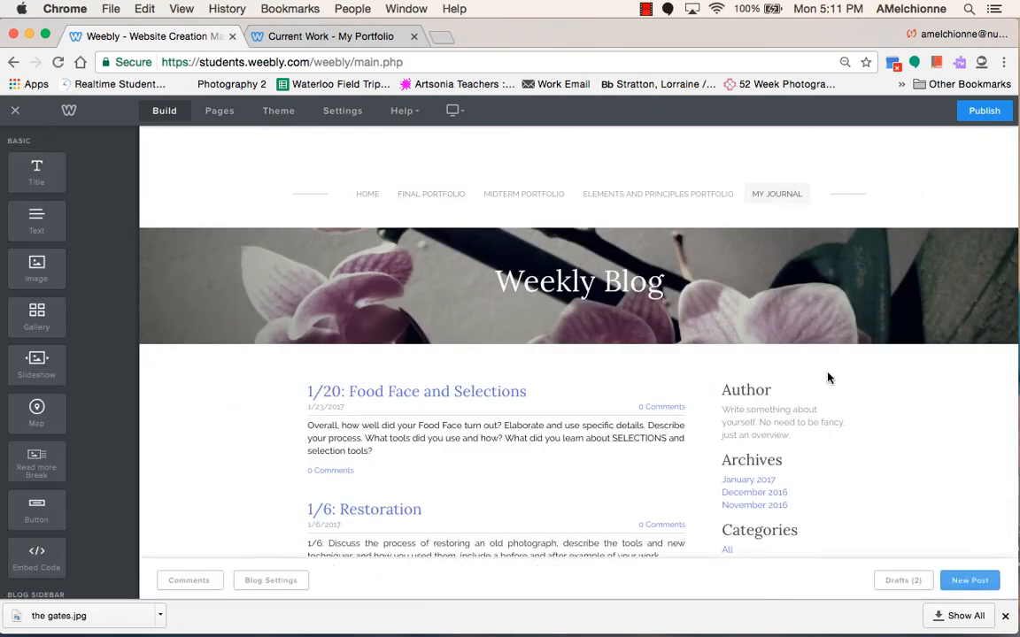
{"action": "scroll", "coordinate": [828, 377], "scroll_direction": "down", "scroll_amount": 5}
{"action": "scroll", "coordinate": [828, 378], "scroll_direction": "up", "scroll_amount": 4}
{"action": "scroll", "coordinate": [827, 378], "scroll_direction": "down", "scroll_amount": 12}
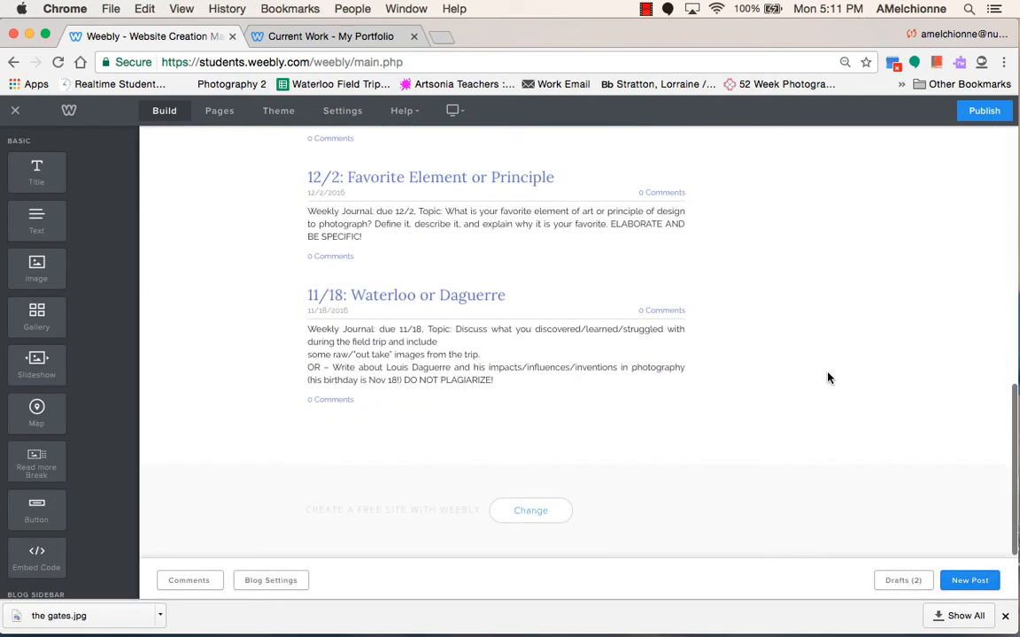
{"action": "scroll", "coordinate": [828, 378], "scroll_direction": "up", "scroll_amount": 13}
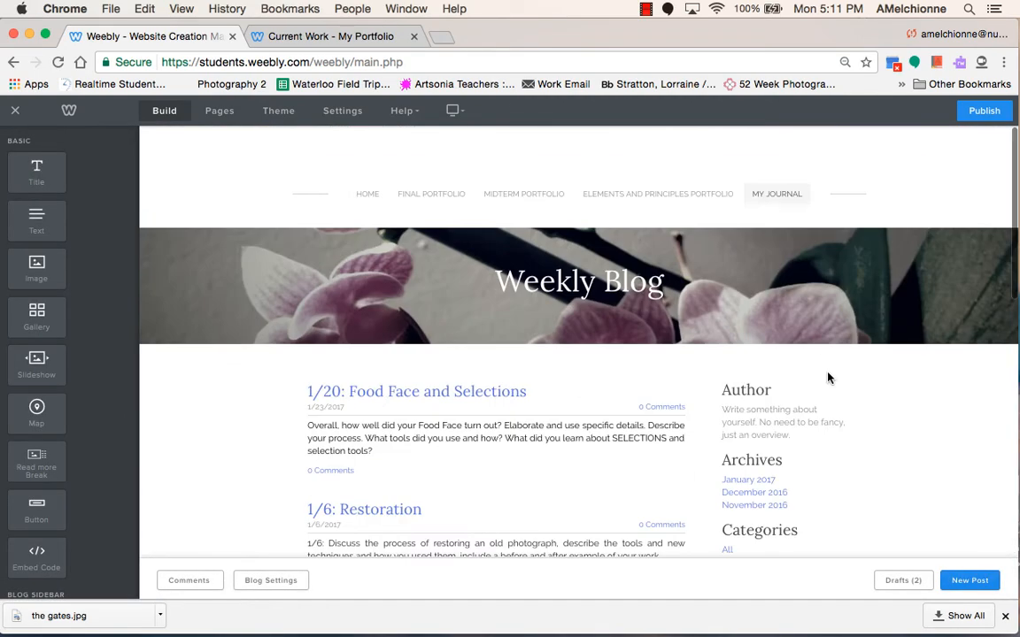
Create a new blog post in the journal titled "Panoramas".
{"action": "left_click", "coordinate": [971, 582]}
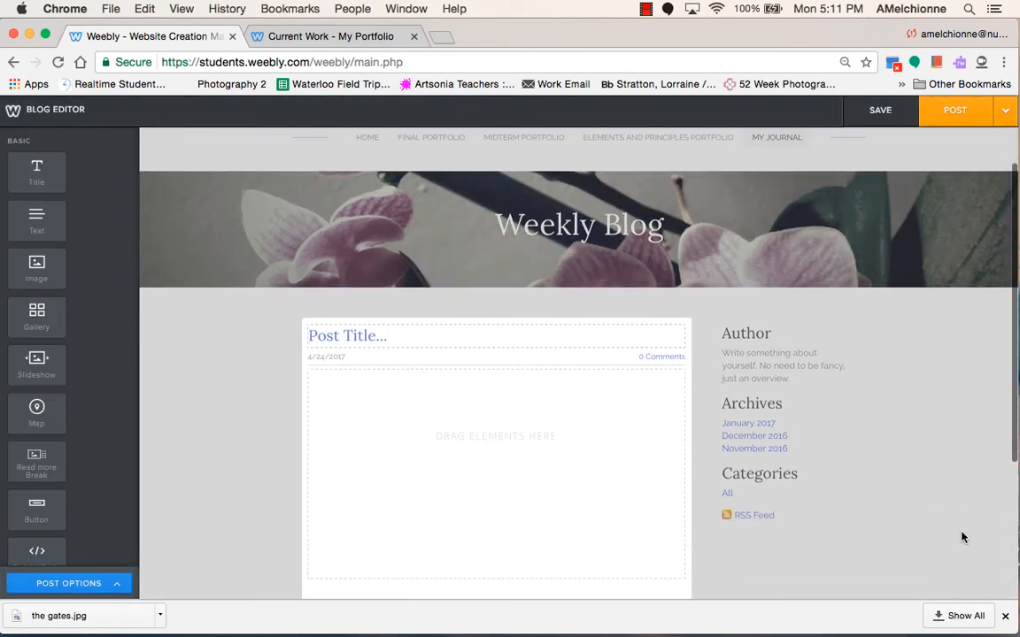
{"action": "scroll", "coordinate": [548, 326], "scroll_direction": "up", "scroll_amount": 3}
{"action": "left_click", "coordinate": [387, 284]}
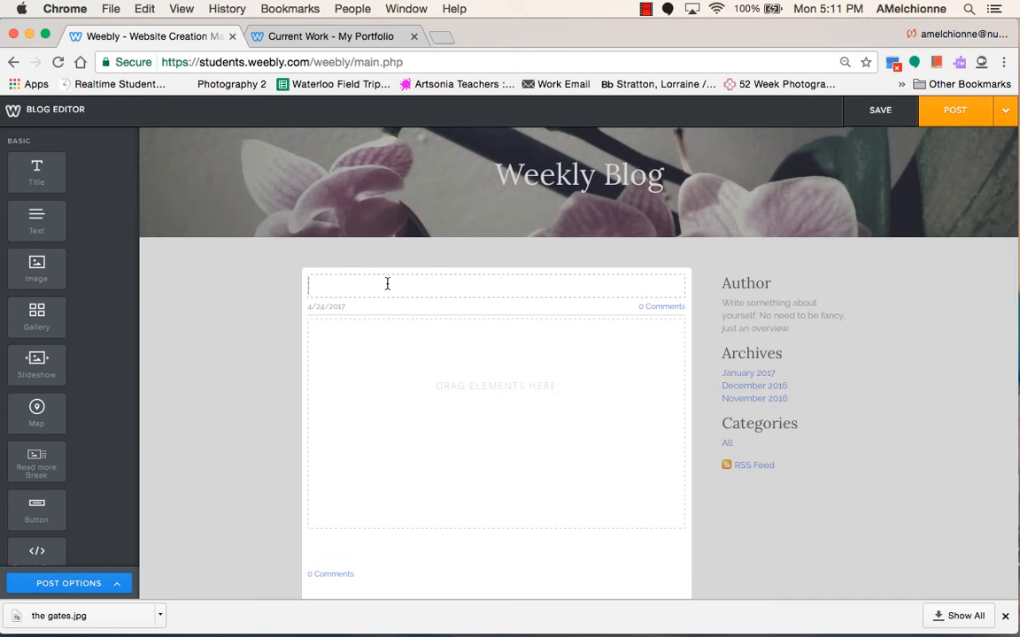
{"action": "left_click", "coordinate": [387, 283]}
{"action": "type", "text": "Panoramas"}
{"action": "scroll", "coordinate": [390, 381], "scroll_direction": "down", "scroll_amount": 2}
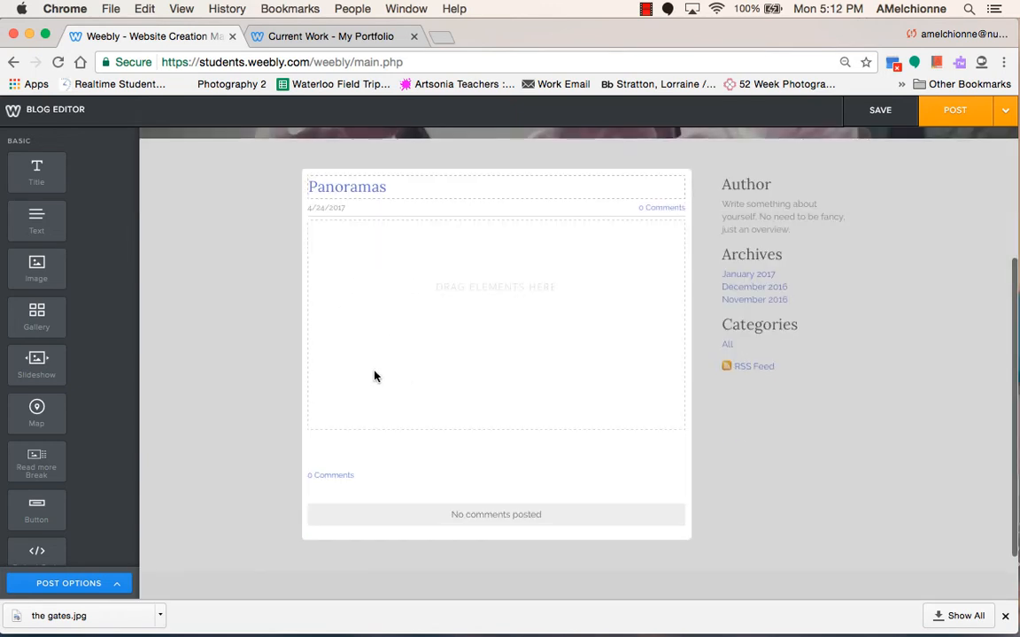
Place an empty text element in the body of the Panoramas post and publish the post.
{"action": "left_click_drag", "start_coordinate": [37, 219], "coordinate": [410, 278]}
{"action": "left_click", "coordinate": [363, 229]}
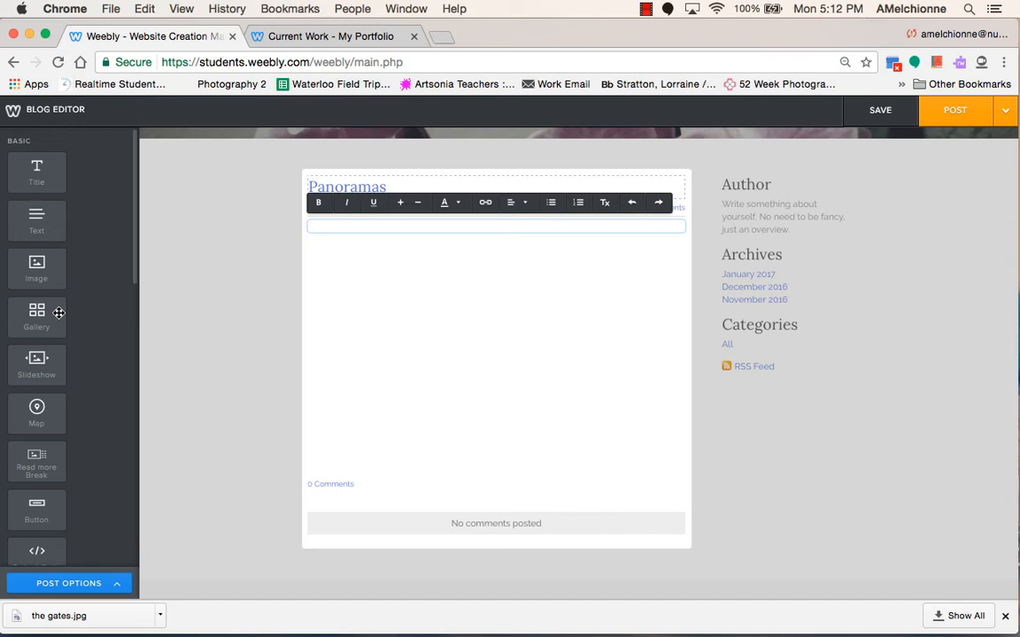
{"action": "left_click", "coordinate": [275, 312]}
{"action": "scroll", "coordinate": [291, 280], "scroll_direction": "up", "scroll_amount": 3}
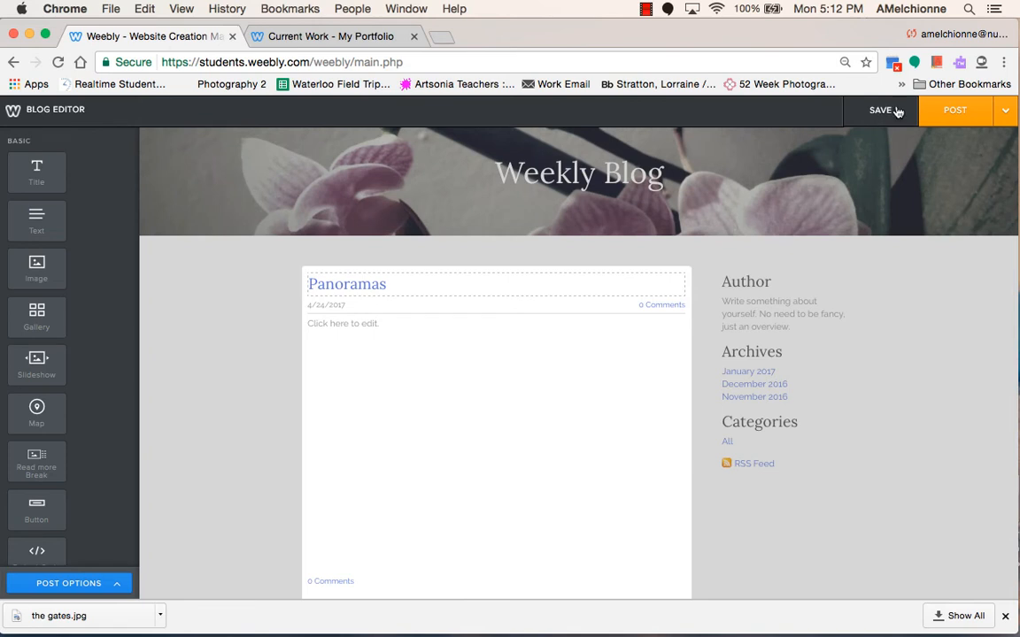
{"action": "left_click", "coordinate": [956, 113]}
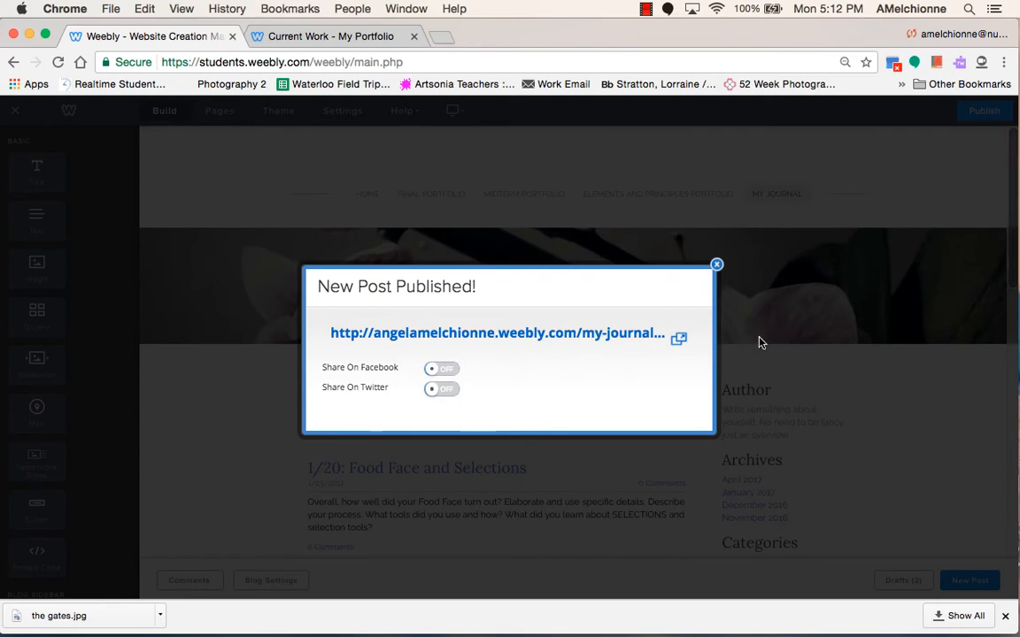
Reload the published Current Work page and check the Snow Day and Young Me/Now Me sections on it.
{"action": "left_click", "coordinate": [332, 37]}
{"action": "left_click", "coordinate": [57, 61]}
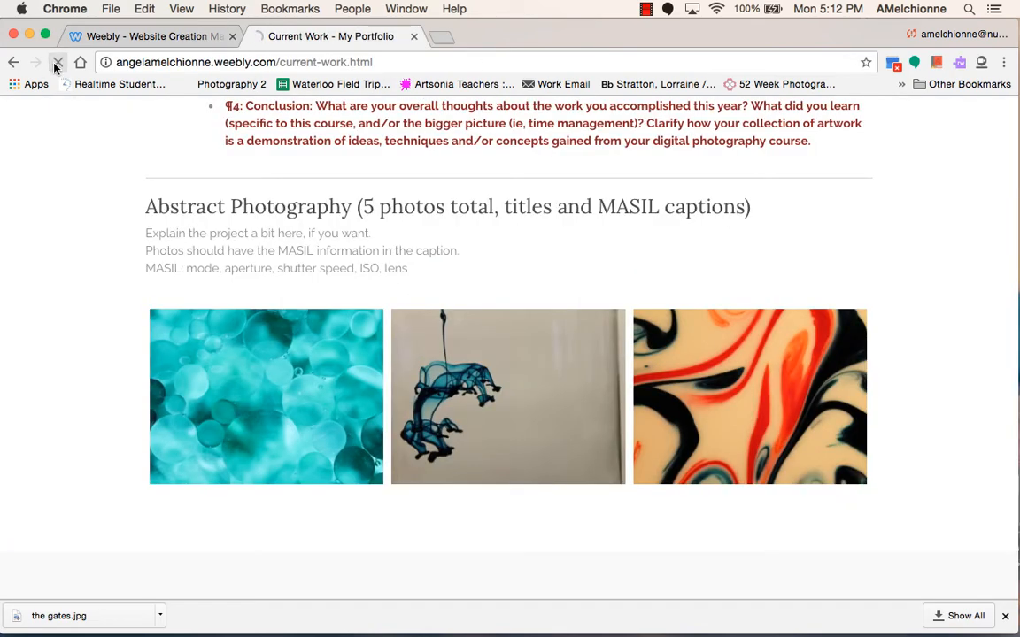
{"action": "mouse_move", "coordinate": [304, 360]}
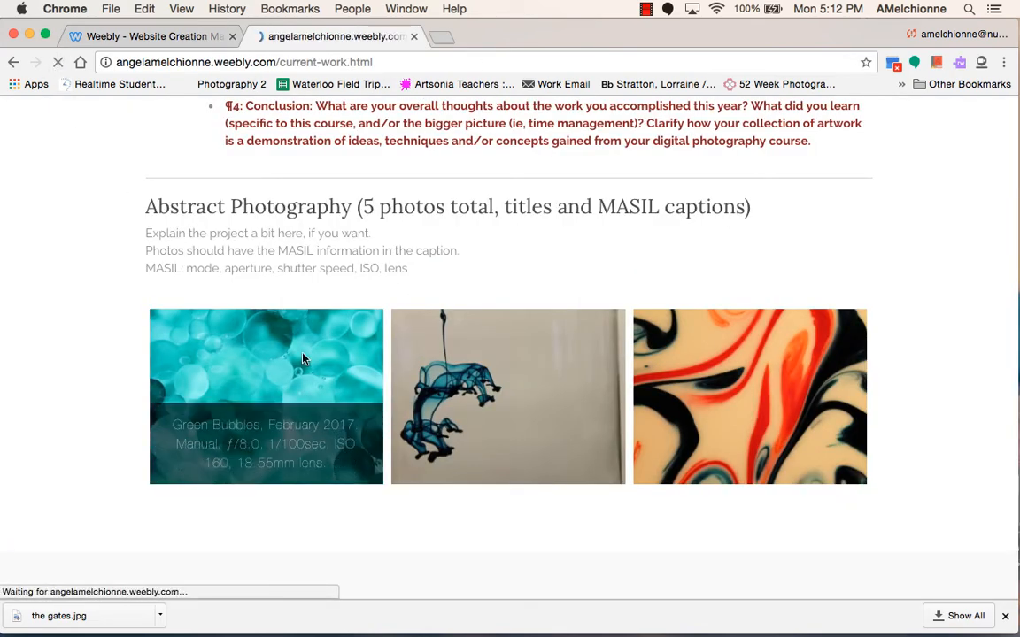
{"action": "scroll", "coordinate": [132, 337], "scroll_direction": "down", "scroll_amount": 5}
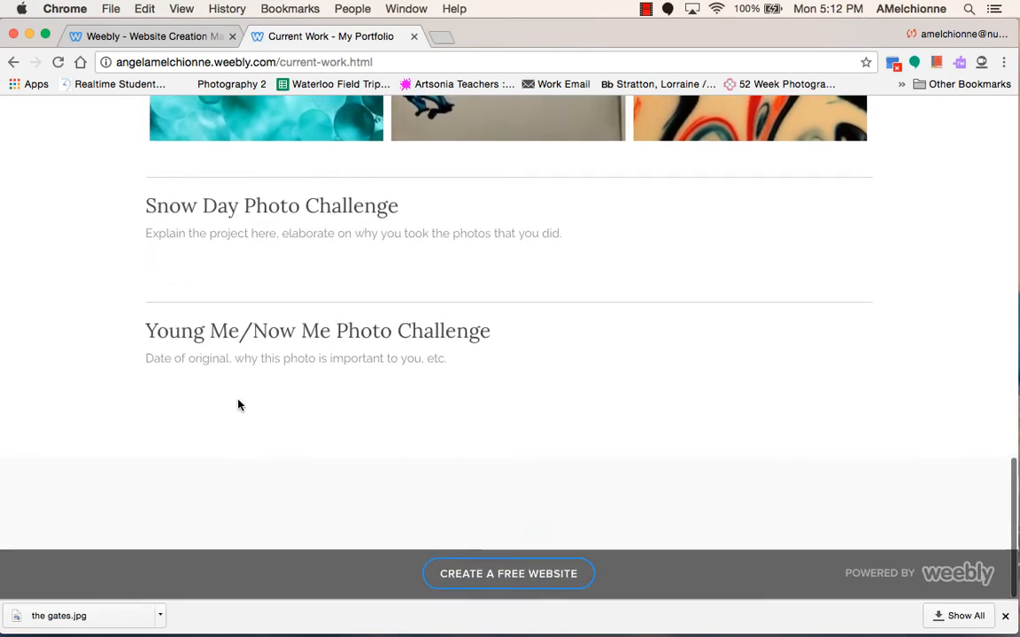
Open the My Journal page on the published site and check the Panoramas post.
{"action": "scroll", "coordinate": [236, 406], "scroll_direction": "up", "scroll_amount": 15}
{"action": "scroll", "coordinate": [247, 397], "scroll_direction": "up", "scroll_amount": 5}
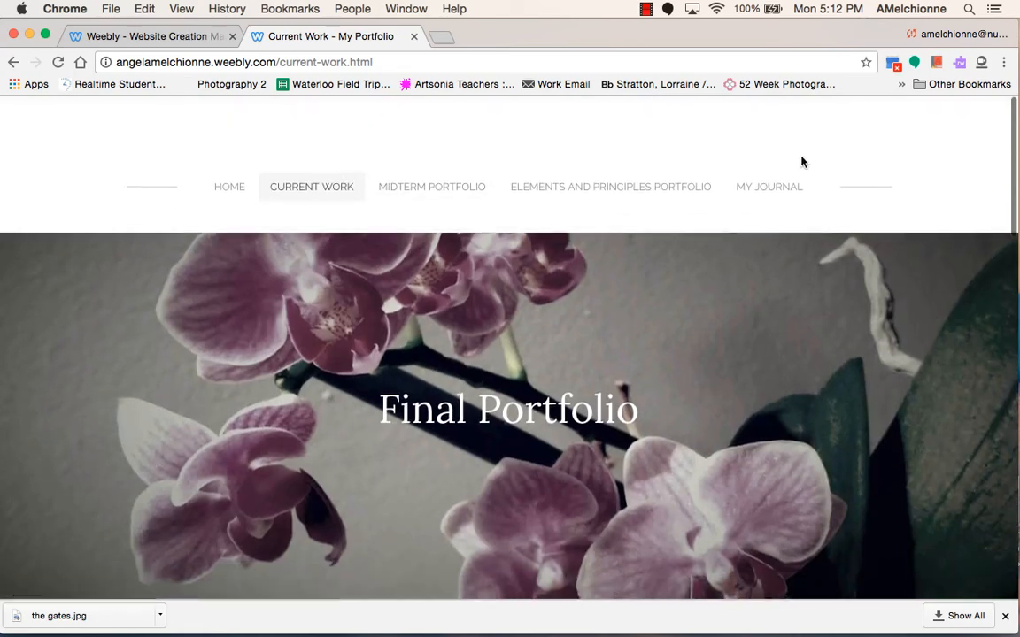
{"action": "left_click", "coordinate": [769, 188]}
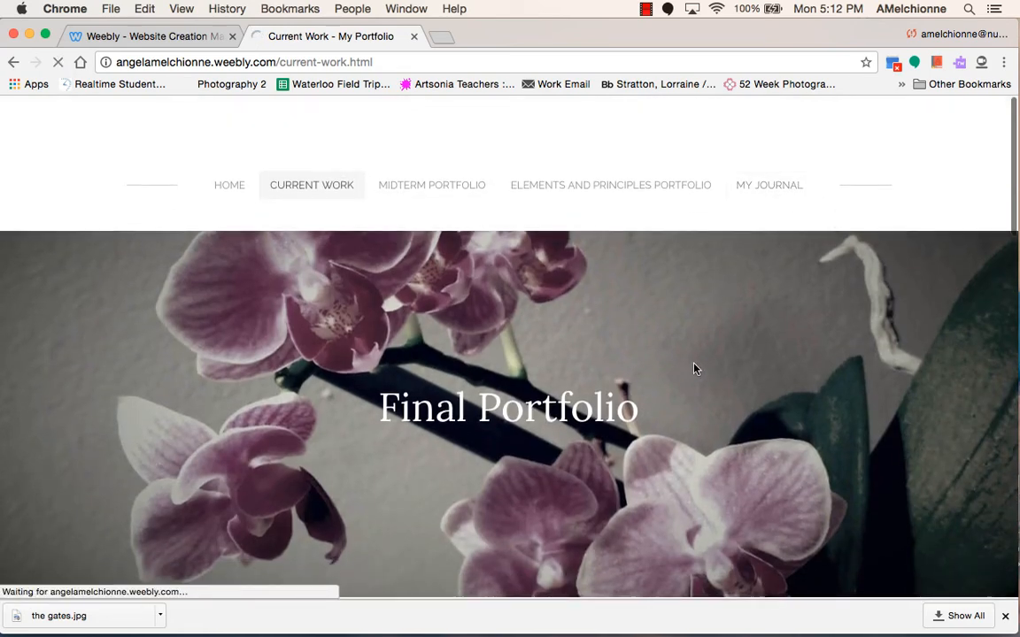
{"action": "scroll", "coordinate": [685, 321], "scroll_direction": "down", "scroll_amount": 5}
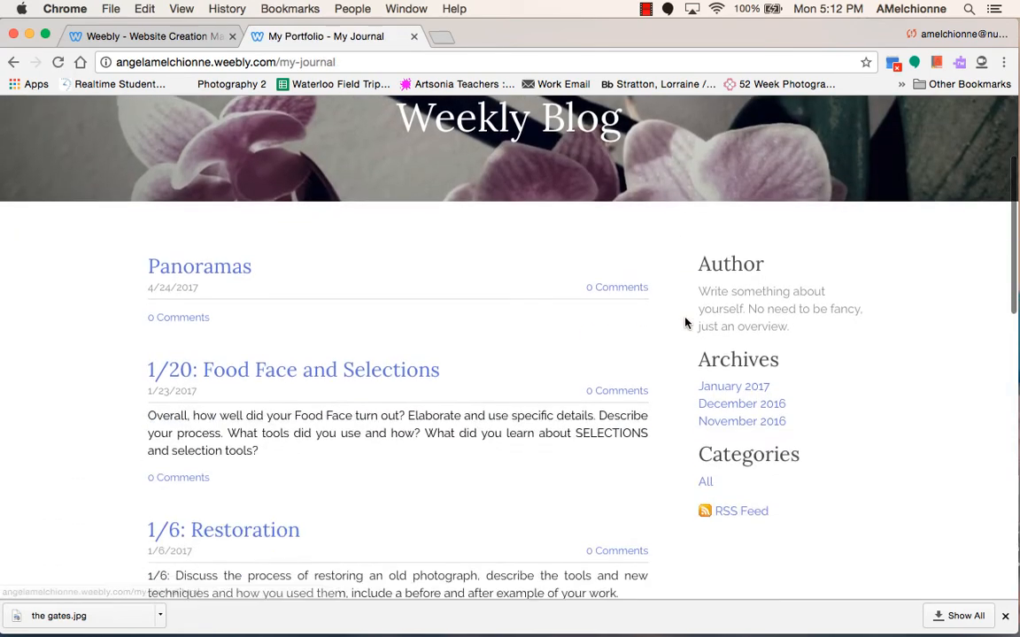
Return to the Weebly editor, add the text "What are you currently working on in class?" to the Panoramas post and update it.
{"action": "left_click", "coordinate": [160, 39]}
{"action": "left_click", "coordinate": [716, 264]}
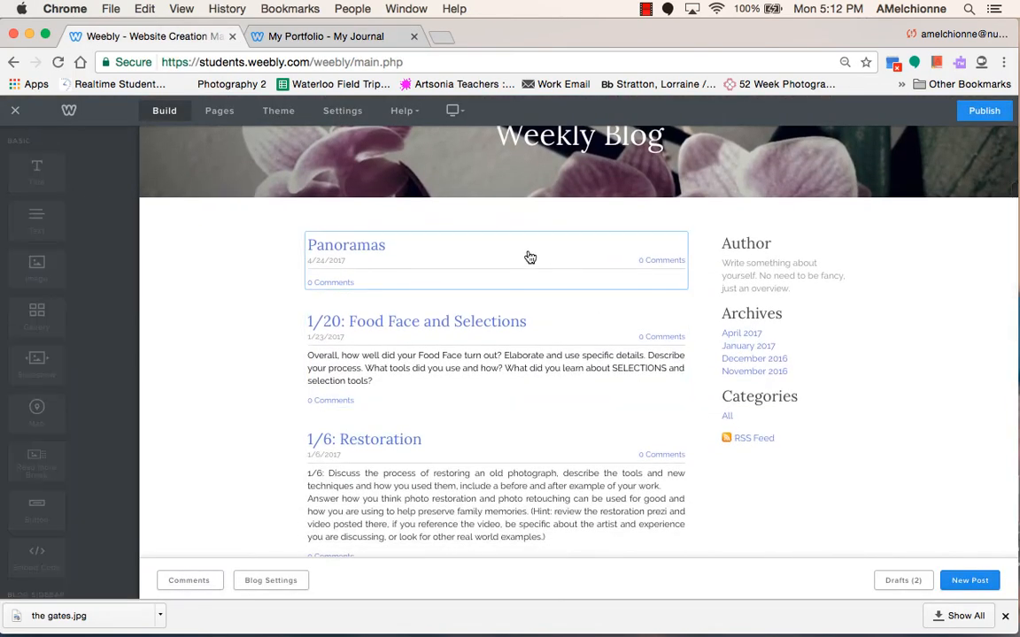
{"action": "left_click", "coordinate": [528, 258]}
{"action": "left_click", "coordinate": [354, 227]}
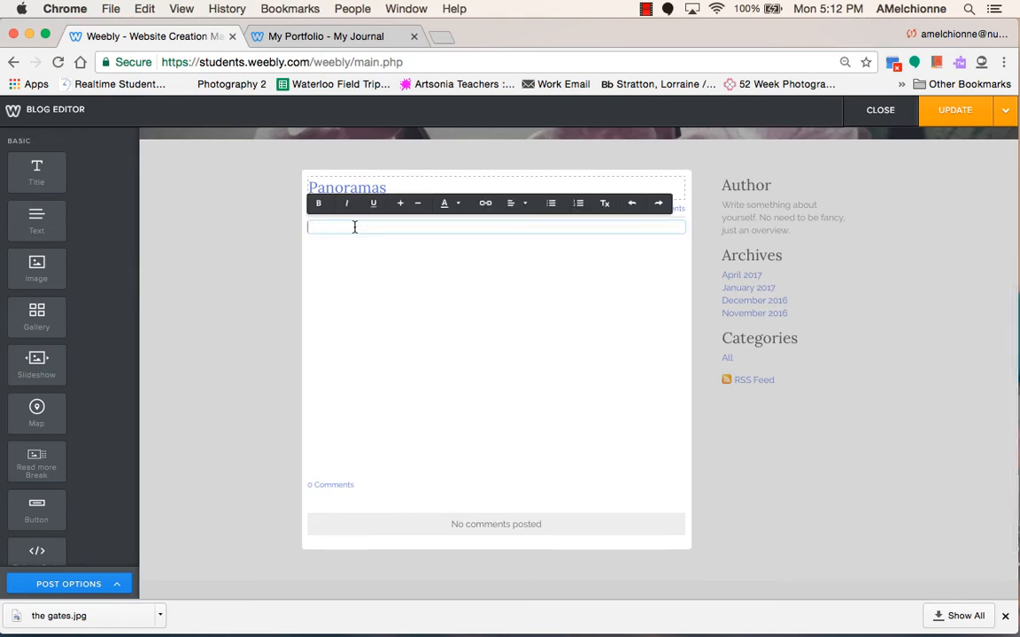
{"action": "type", "text": "What are you currently working on in class?"}
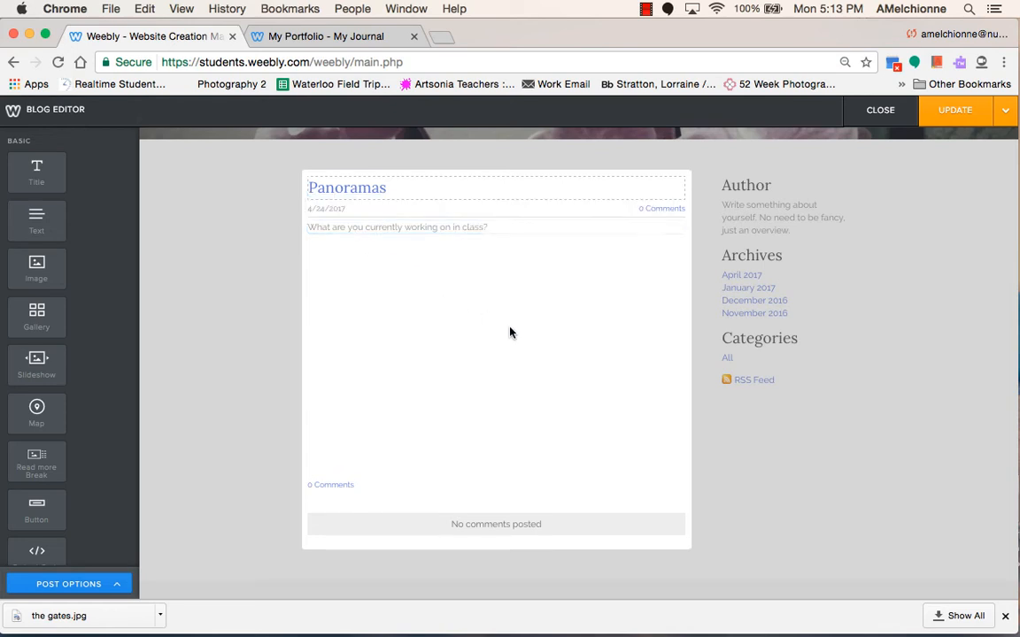
{"action": "left_click", "coordinate": [943, 119]}
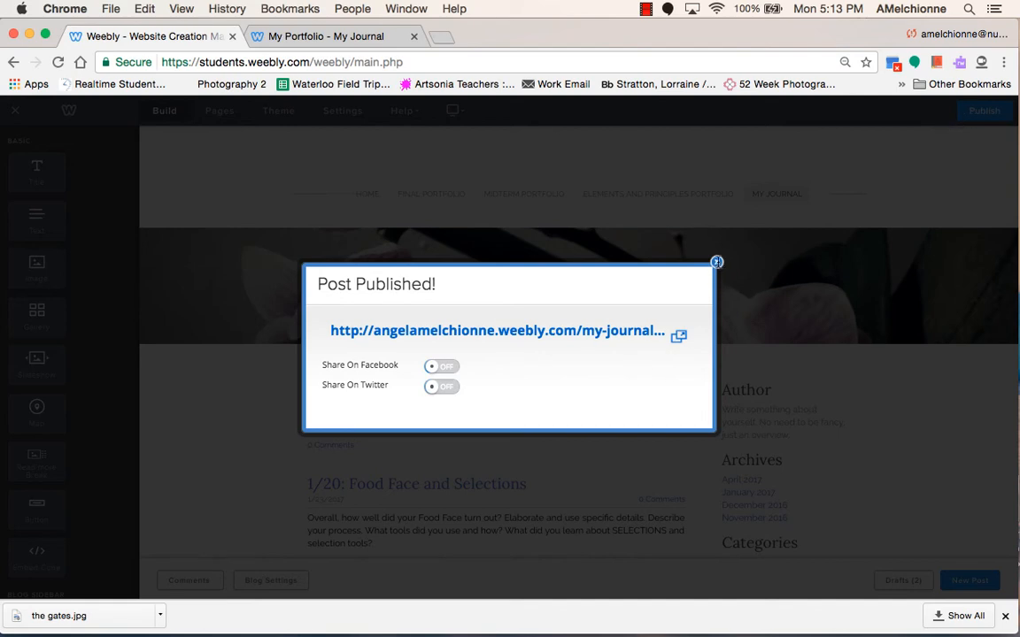
{"action": "left_click", "coordinate": [716, 262]}
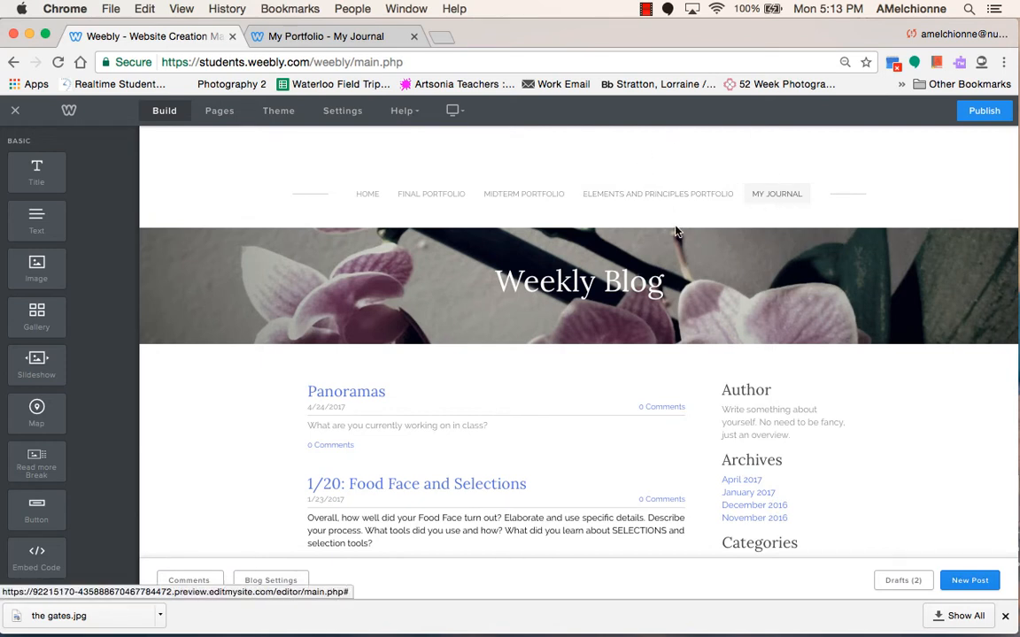
Review the artist statement instructions on the Final Portfolio page and the About Me instructions on the Home page.
{"action": "left_click", "coordinate": [409, 202]}
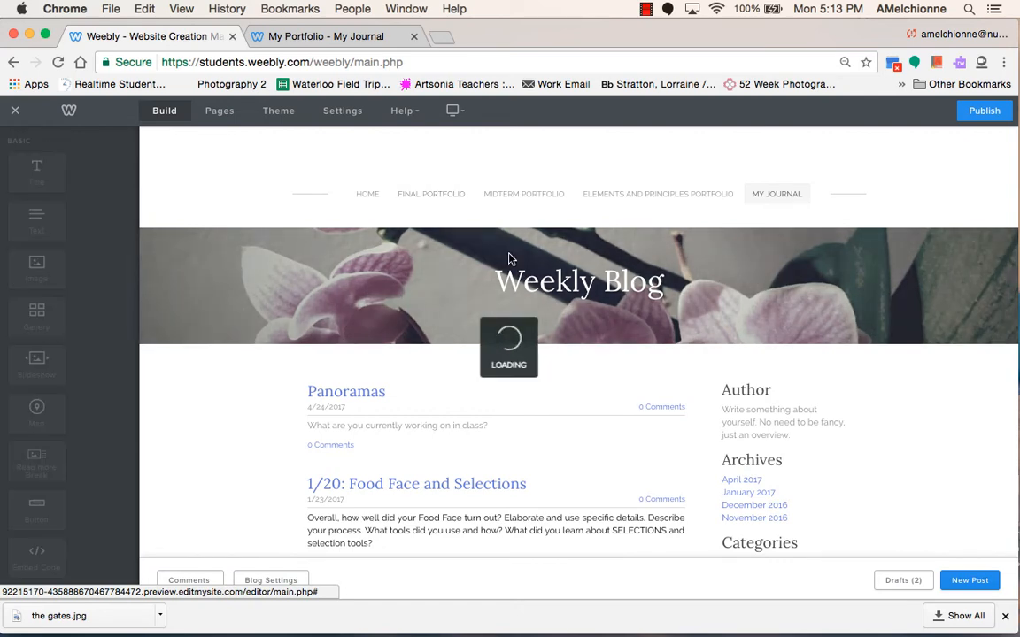
{"action": "scroll", "coordinate": [620, 292], "scroll_direction": "down", "scroll_amount": 4}
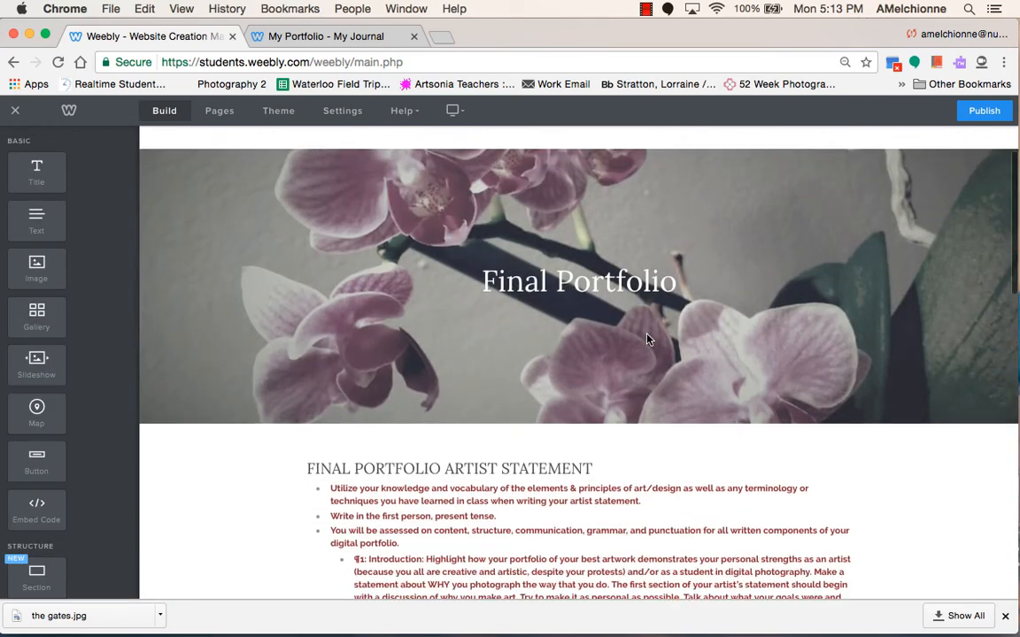
{"action": "scroll", "coordinate": [548, 308], "scroll_direction": "up", "scroll_amount": 4}
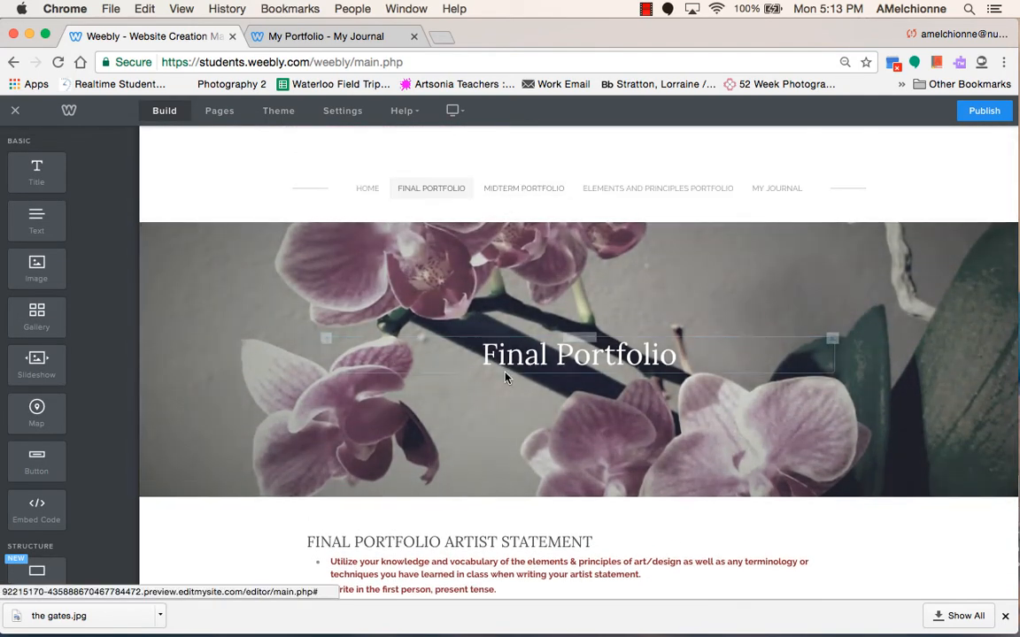
{"action": "scroll", "coordinate": [469, 363], "scroll_direction": "down", "scroll_amount": 3}
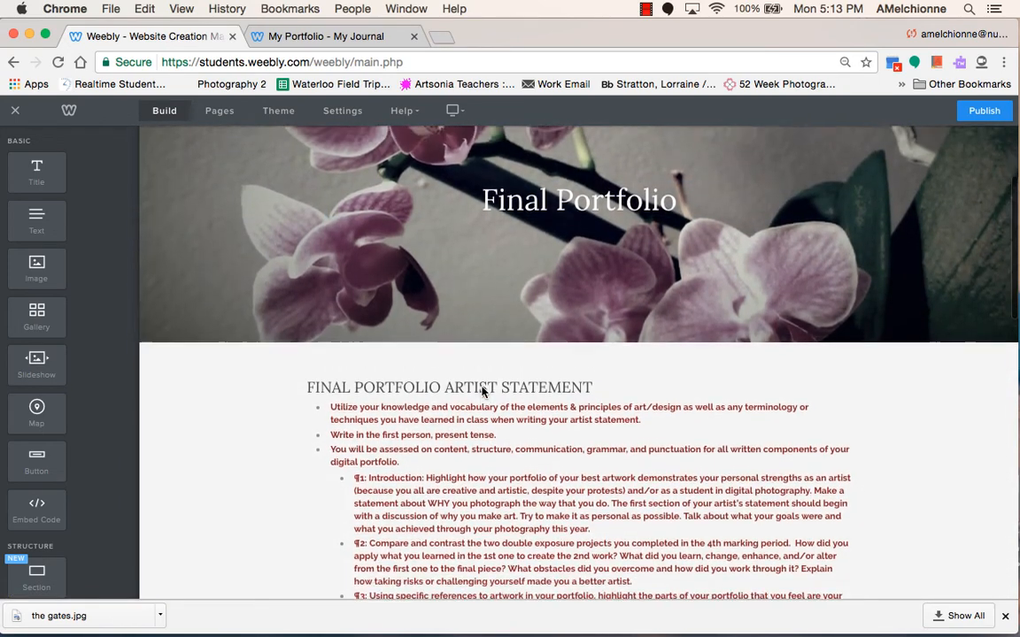
{"action": "scroll", "coordinate": [480, 391], "scroll_direction": "up", "scroll_amount": 3}
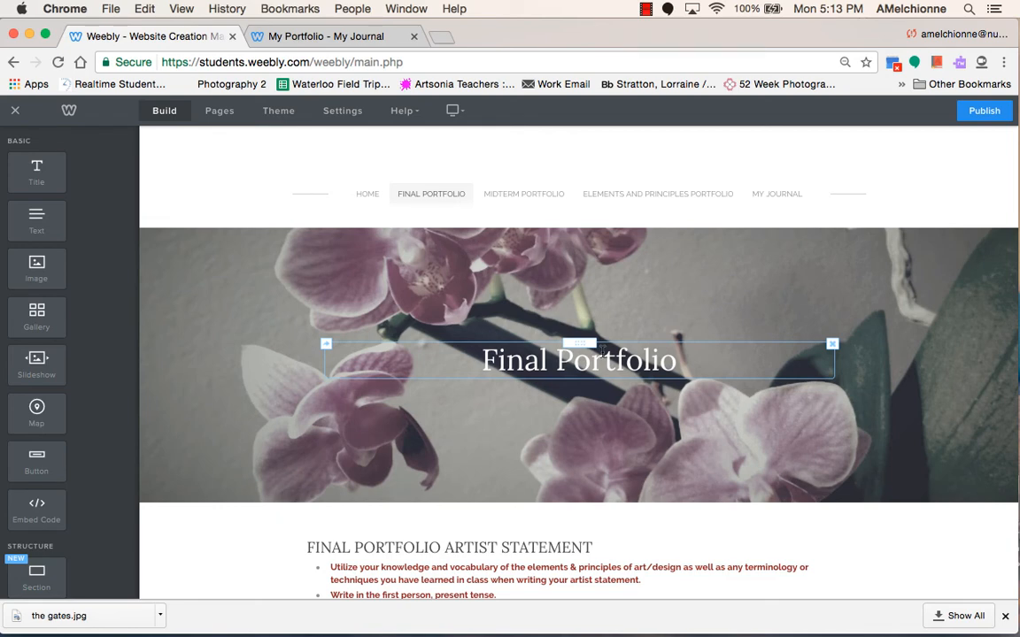
{"action": "scroll", "coordinate": [602, 350], "scroll_direction": "down", "scroll_amount": 12}
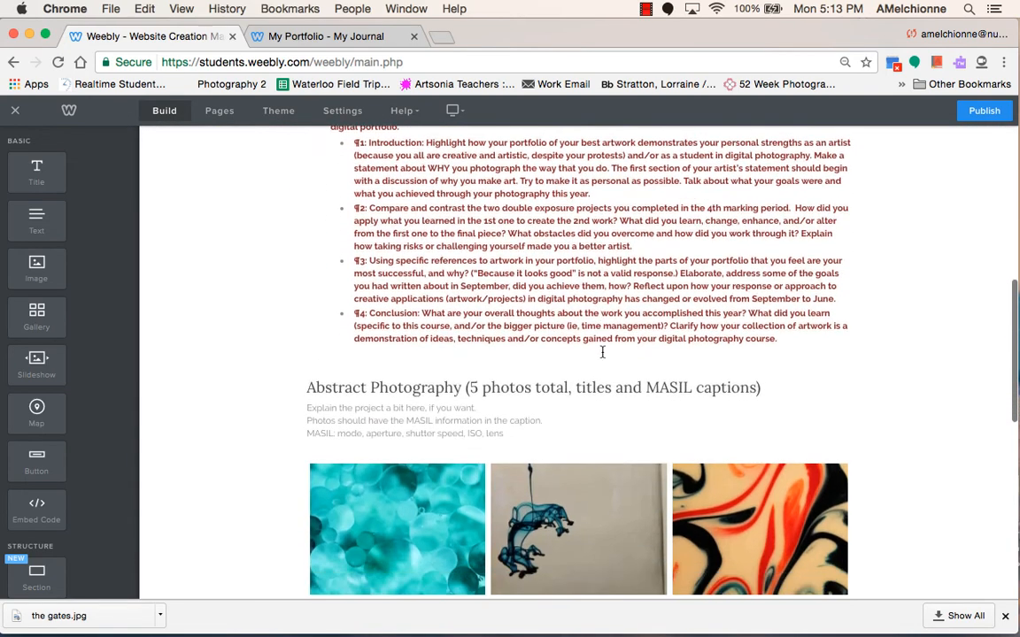
{"action": "scroll", "coordinate": [602, 357], "scroll_direction": "up", "scroll_amount": 12}
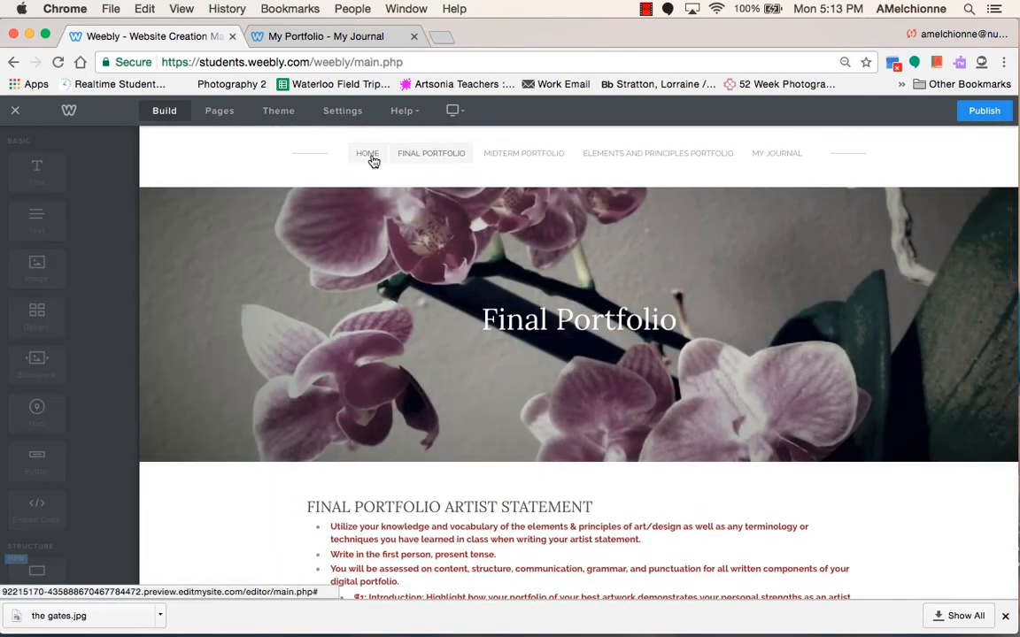
{"action": "left_click", "coordinate": [373, 163]}
{"action": "scroll", "coordinate": [371, 425], "scroll_direction": "down", "scroll_amount": 5}
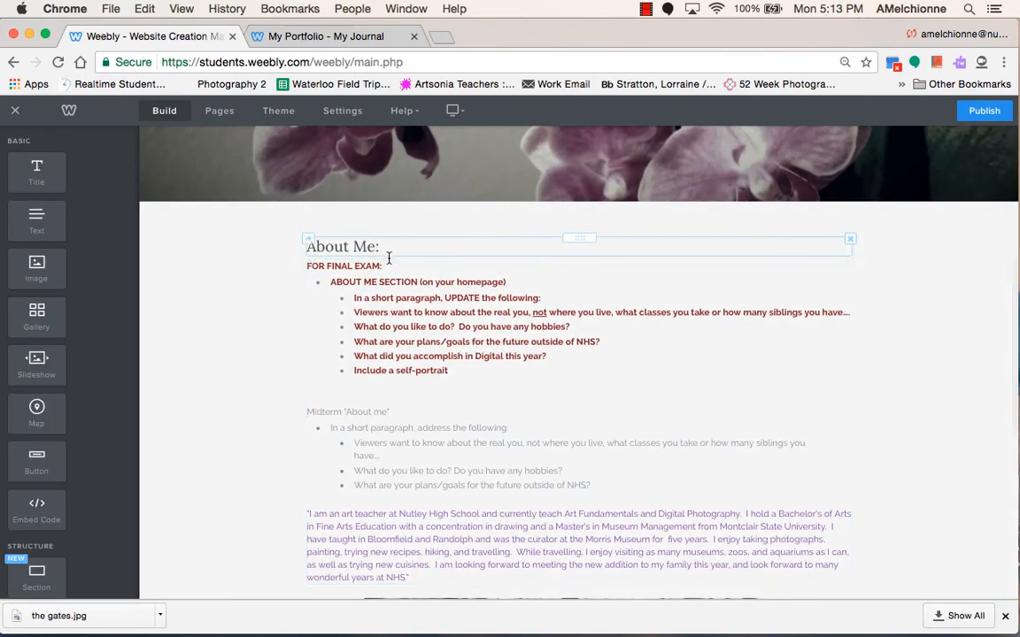
{"action": "scroll", "coordinate": [389, 265], "scroll_direction": "up", "scroll_amount": 5}
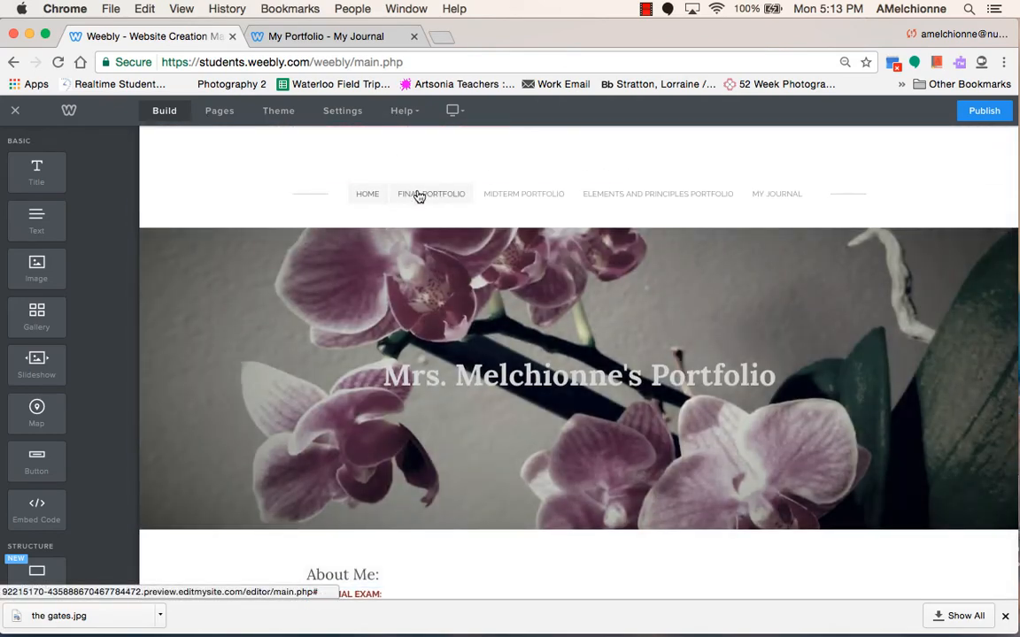
Look through the Final Portfolio page from the artist statement to the Abstract Photography, Snow Day and Young Me/Now Me sections.
{"action": "left_click", "coordinate": [417, 194]}
{"action": "scroll", "coordinate": [469, 360], "scroll_direction": "down", "scroll_amount": 5}
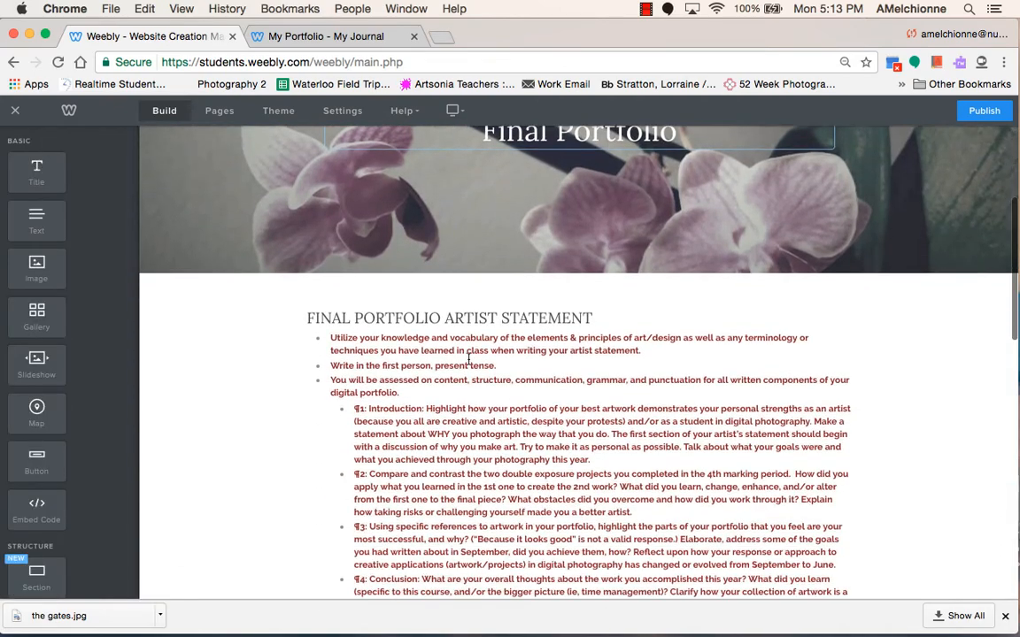
{"action": "scroll", "coordinate": [489, 414], "scroll_direction": "down", "scroll_amount": 5}
{"action": "scroll", "coordinate": [488, 414], "scroll_direction": "down", "scroll_amount": 1}
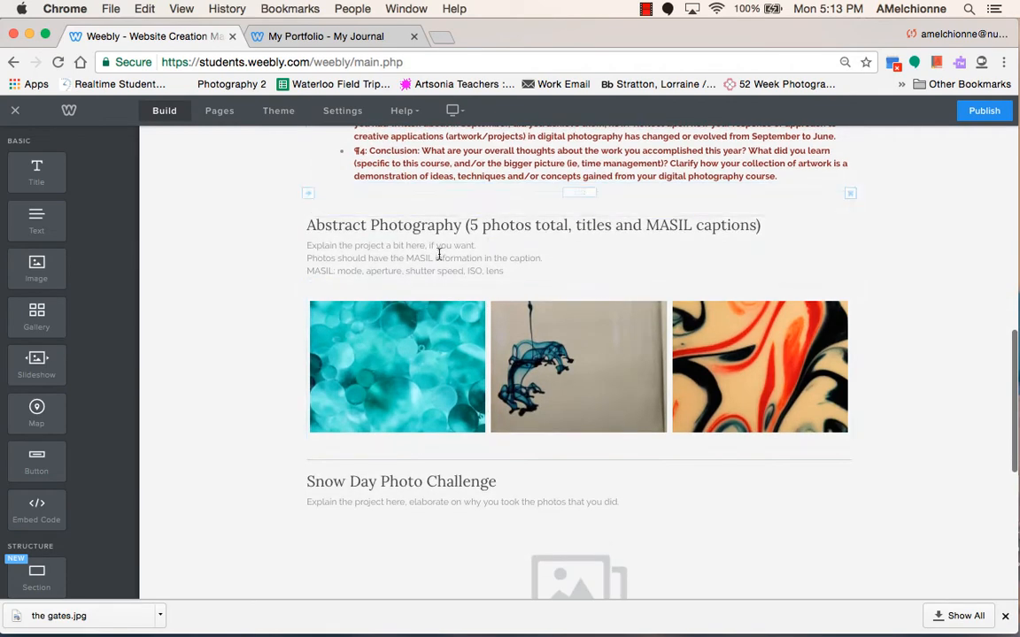
{"action": "scroll", "coordinate": [439, 251], "scroll_direction": "up", "scroll_amount": 2}
{"action": "scroll", "coordinate": [432, 272], "scroll_direction": "down", "scroll_amount": 6}
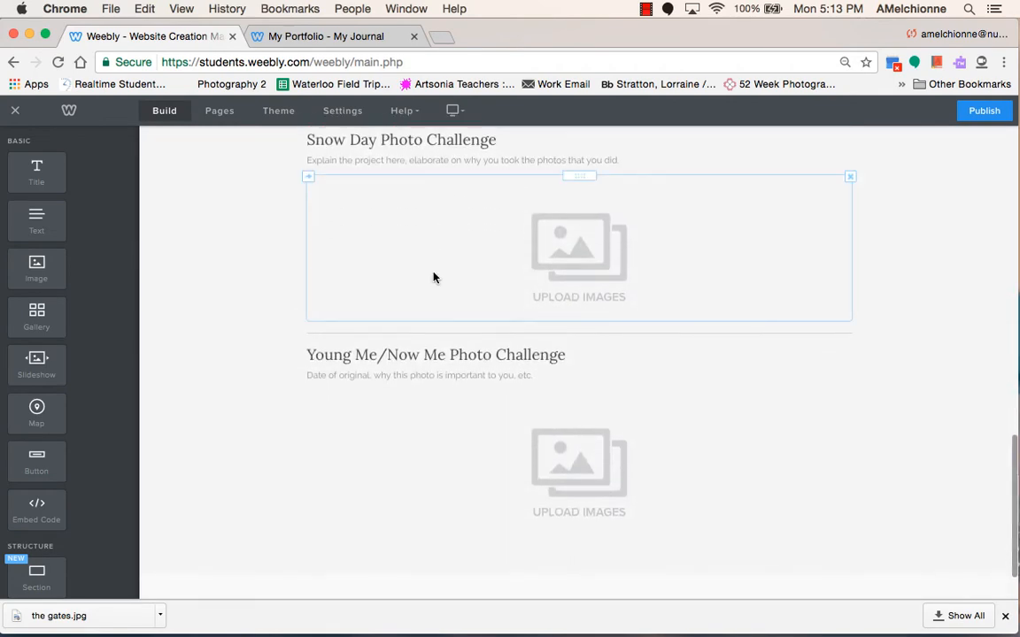
{"action": "scroll", "coordinate": [433, 277], "scroll_direction": "down", "scroll_amount": 2}
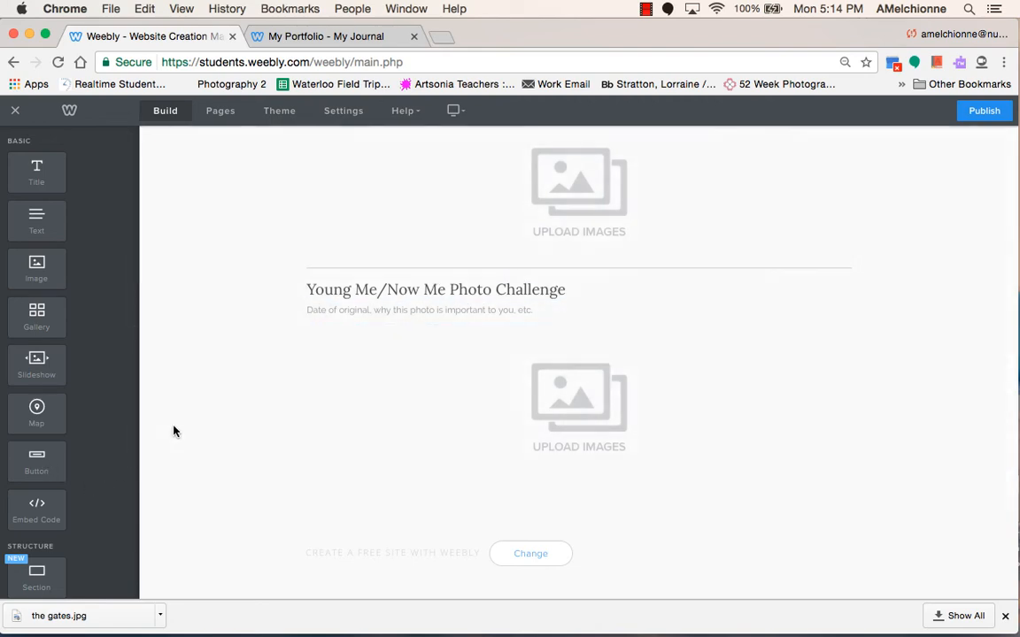
{"action": "scroll", "coordinate": [173, 431], "scroll_direction": "up", "scroll_amount": 12}
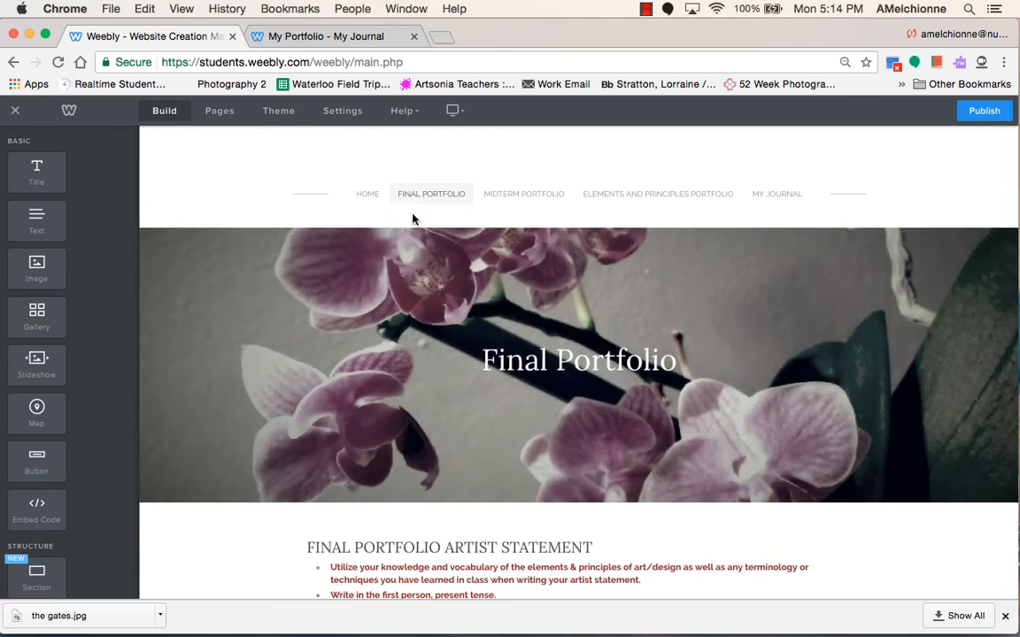
Add a new standard page to the site named "Stop Motion Final Project".
{"action": "left_click", "coordinate": [225, 117]}
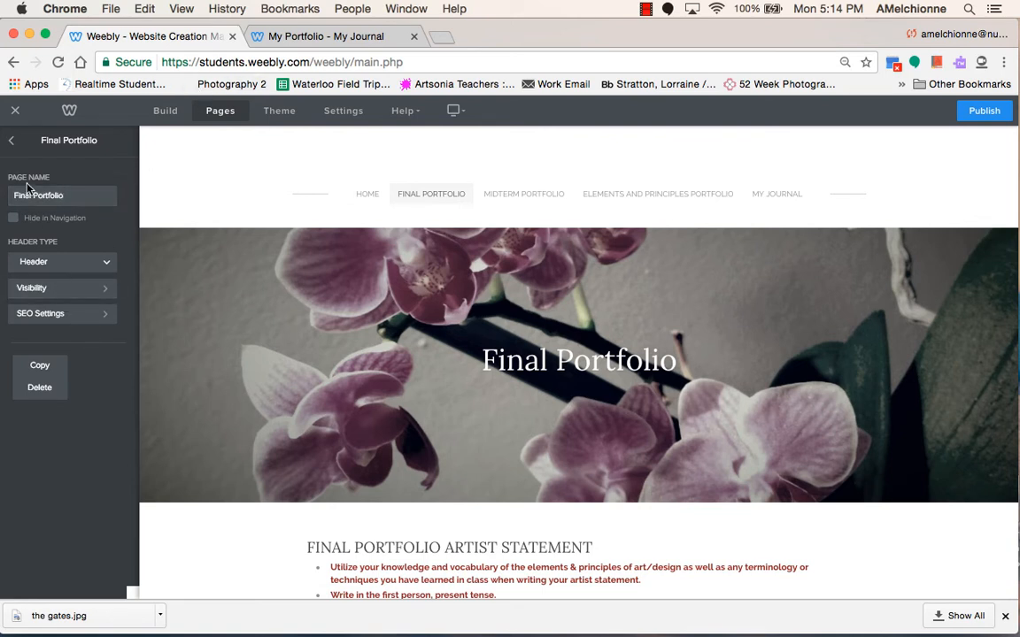
{"action": "left_click", "coordinate": [10, 143]}
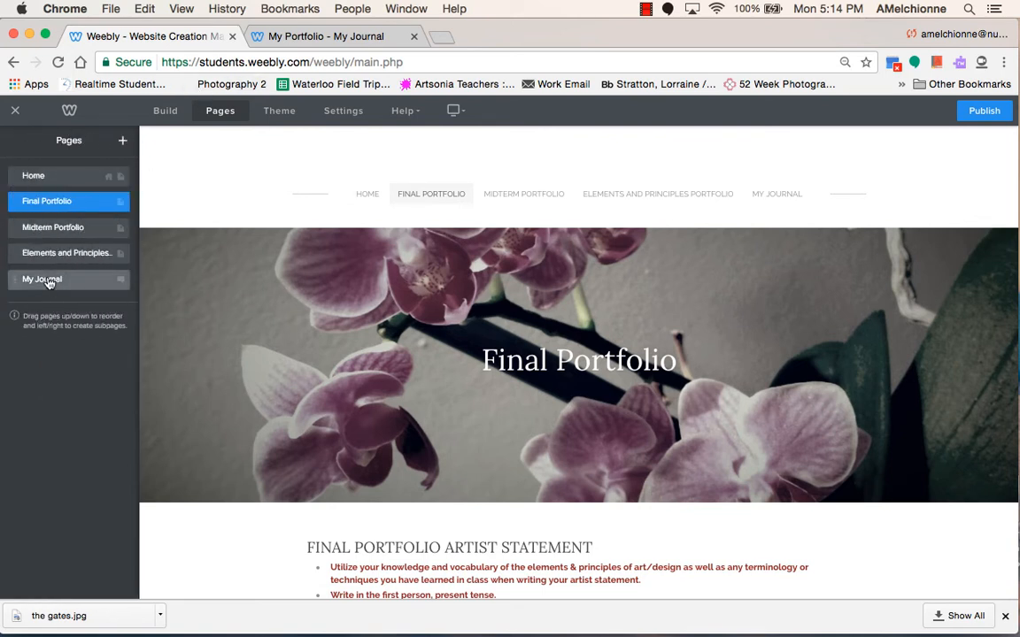
{"action": "left_click", "coordinate": [124, 142]}
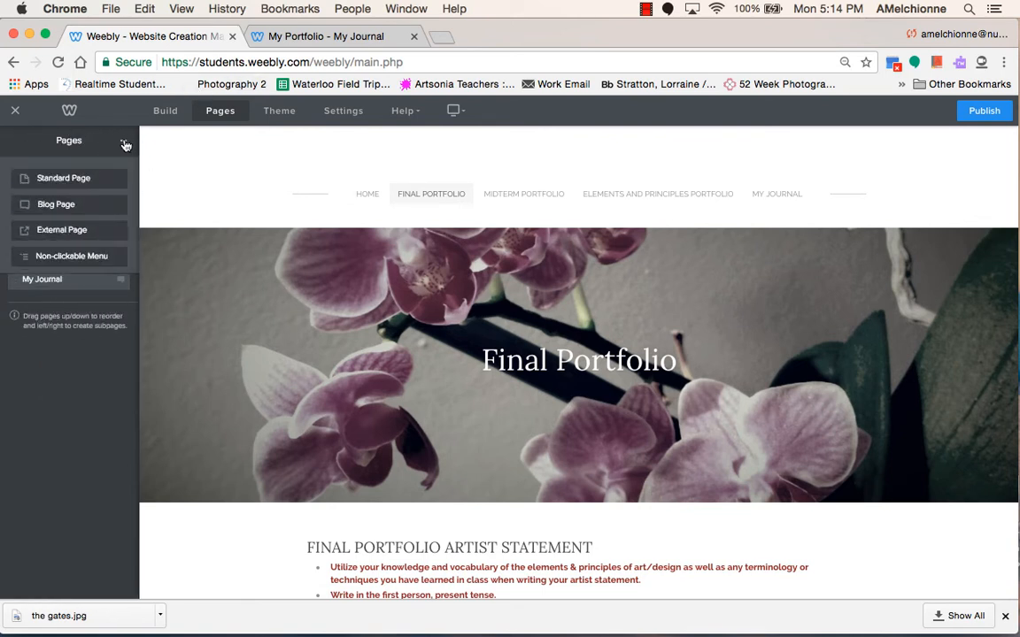
{"action": "left_click", "coordinate": [61, 176]}
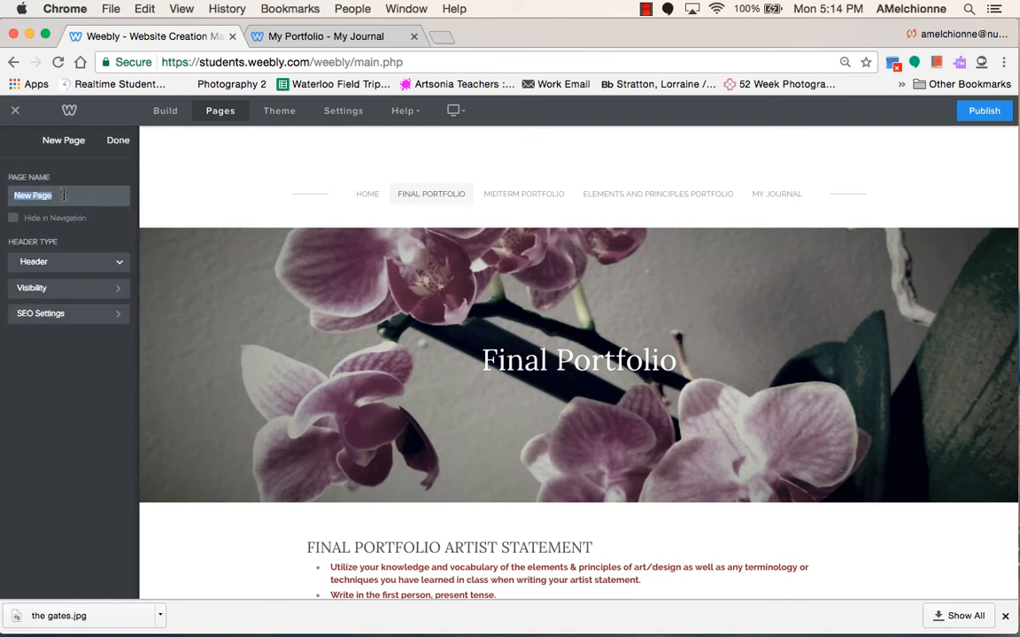
{"action": "type", "text": "Stop Motion Final Project"}
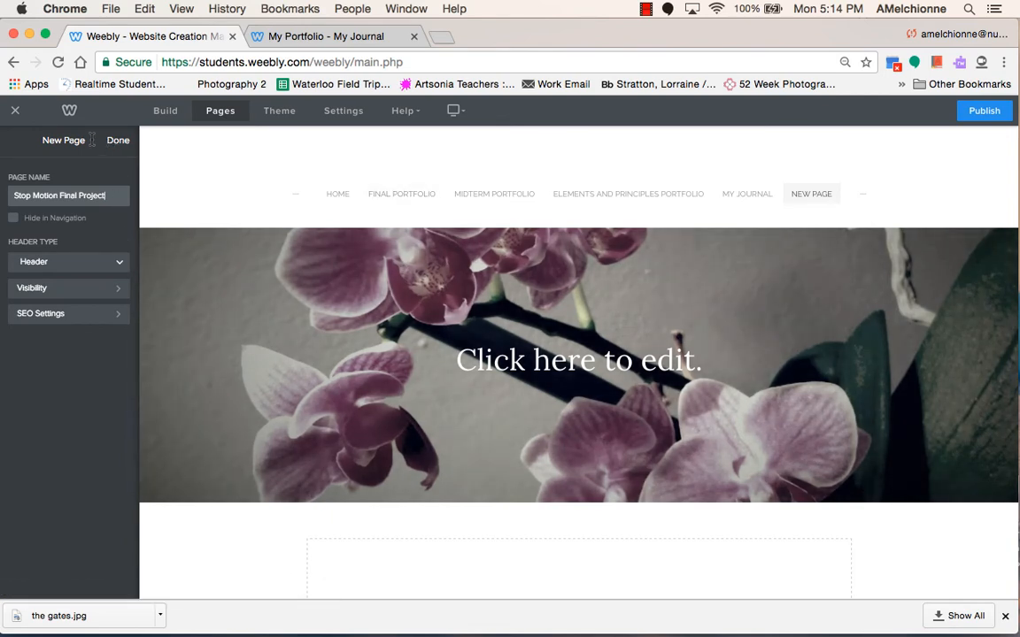
{"action": "left_click", "coordinate": [118, 140]}
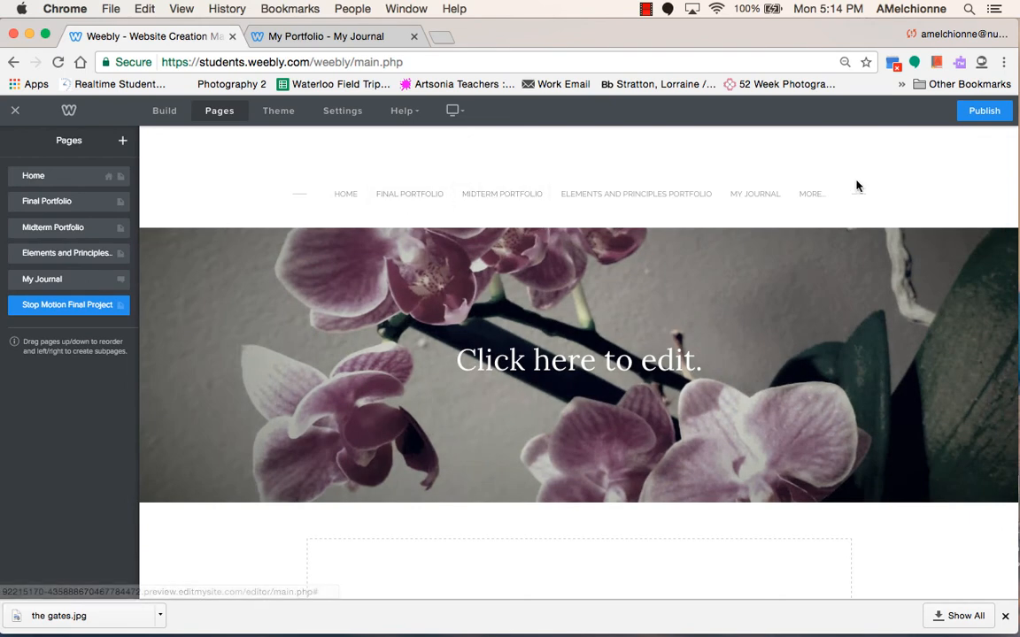
Reorder the site pages so Stop Motion Final Project follows Home and My Journal follows Final Portfolio.
{"action": "mouse_move", "coordinate": [816, 196]}
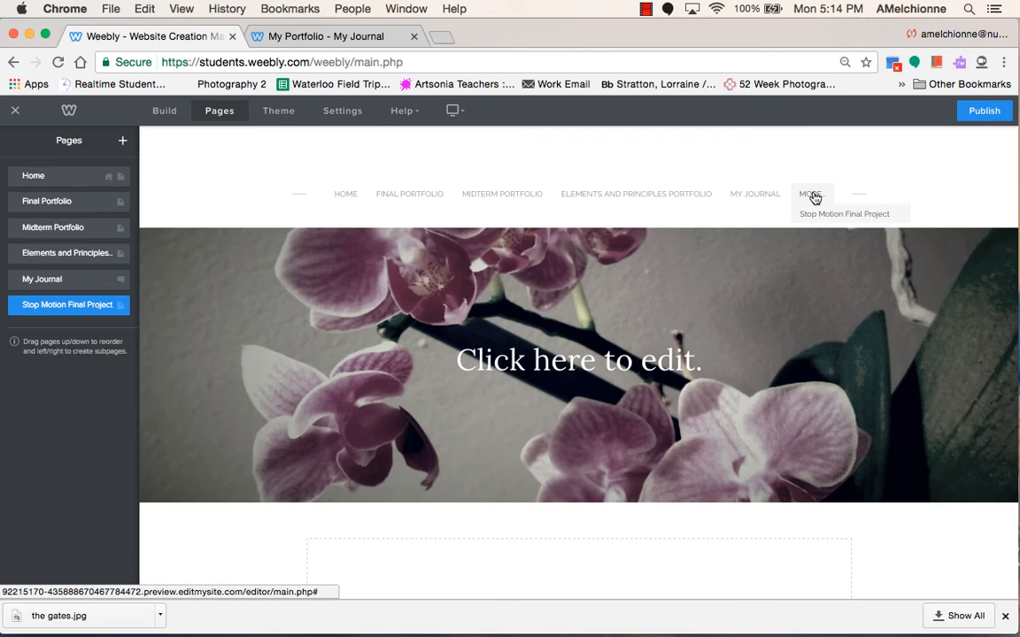
{"action": "left_click", "coordinate": [653, 196]}
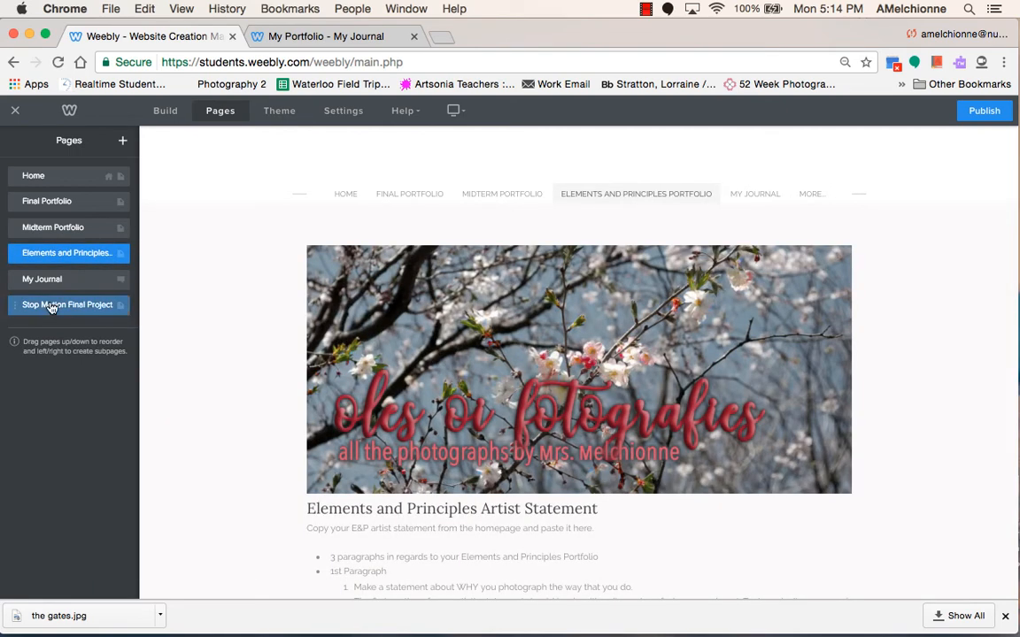
{"action": "left_click", "coordinate": [46, 303]}
{"action": "left_click", "coordinate": [13, 144]}
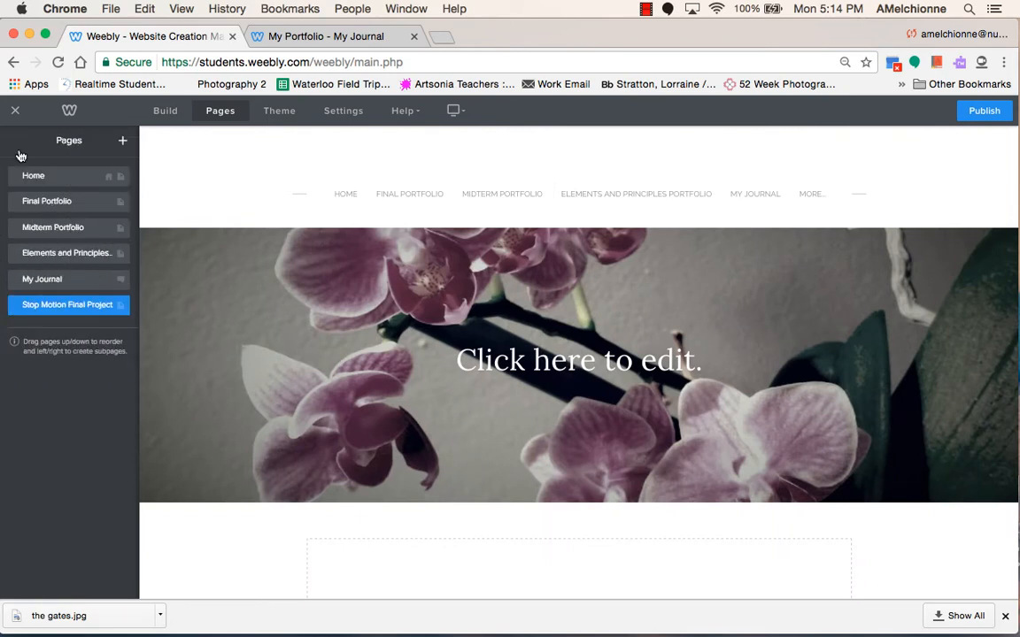
{"action": "left_click_drag", "start_coordinate": [72, 314], "coordinate": [54, 181]}
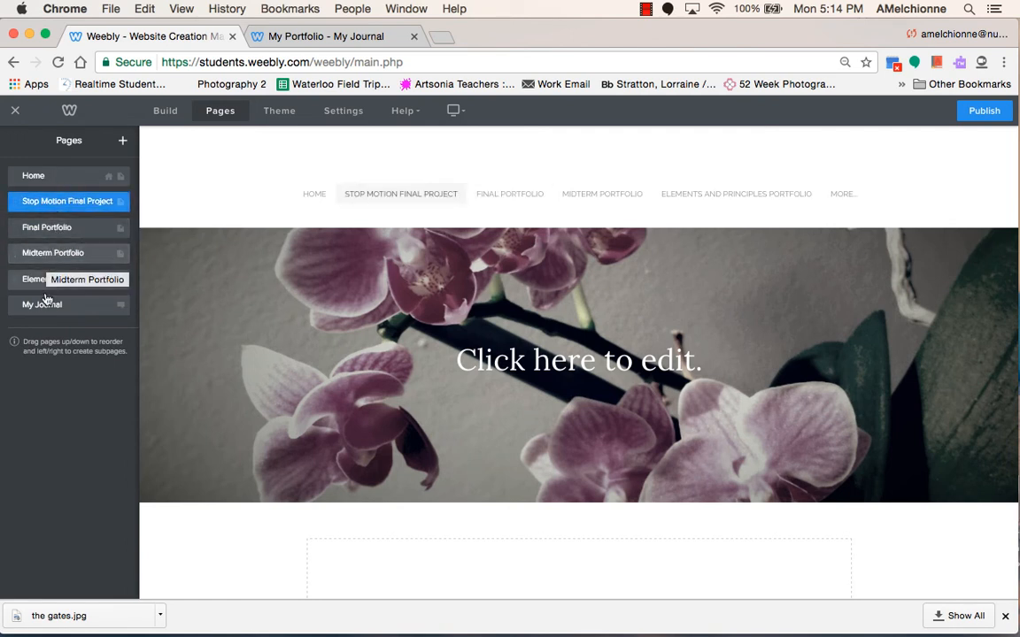
{"action": "left_click_drag", "start_coordinate": [46, 304], "coordinate": [45, 263]}
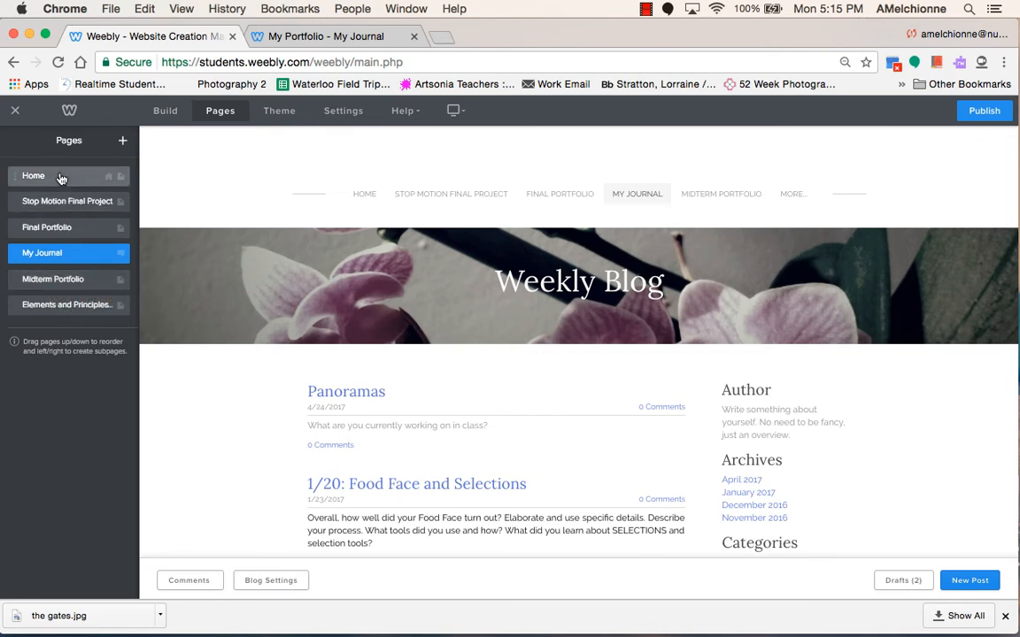
Open the Stop Motion Final Project page and view its empty content area.
{"action": "mouse_move", "coordinate": [794, 196]}
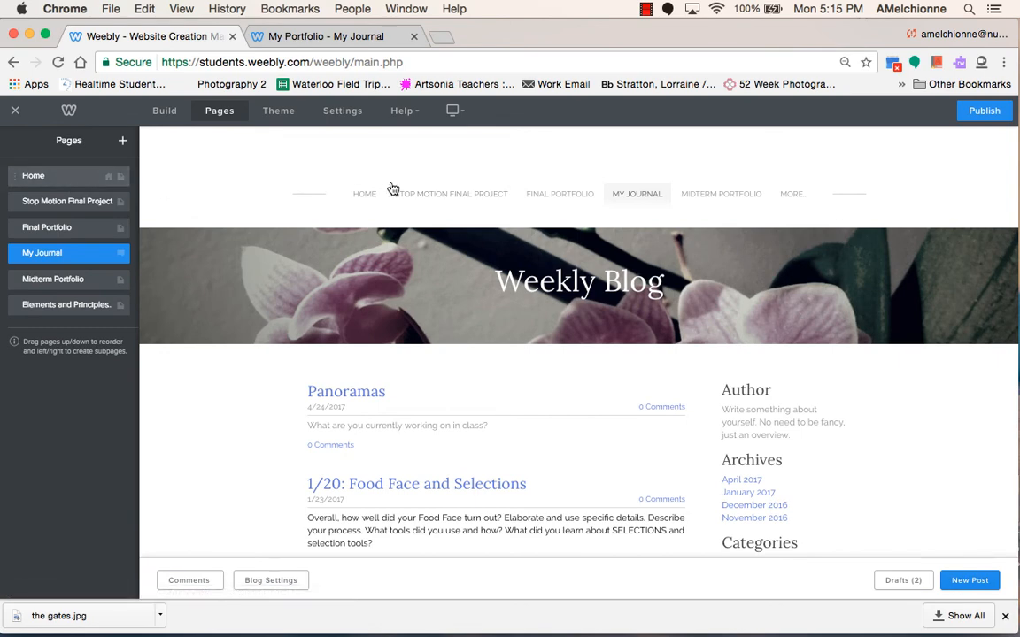
{"action": "left_click", "coordinate": [433, 195]}
{"action": "scroll", "coordinate": [438, 365], "scroll_direction": "down", "scroll_amount": 5}
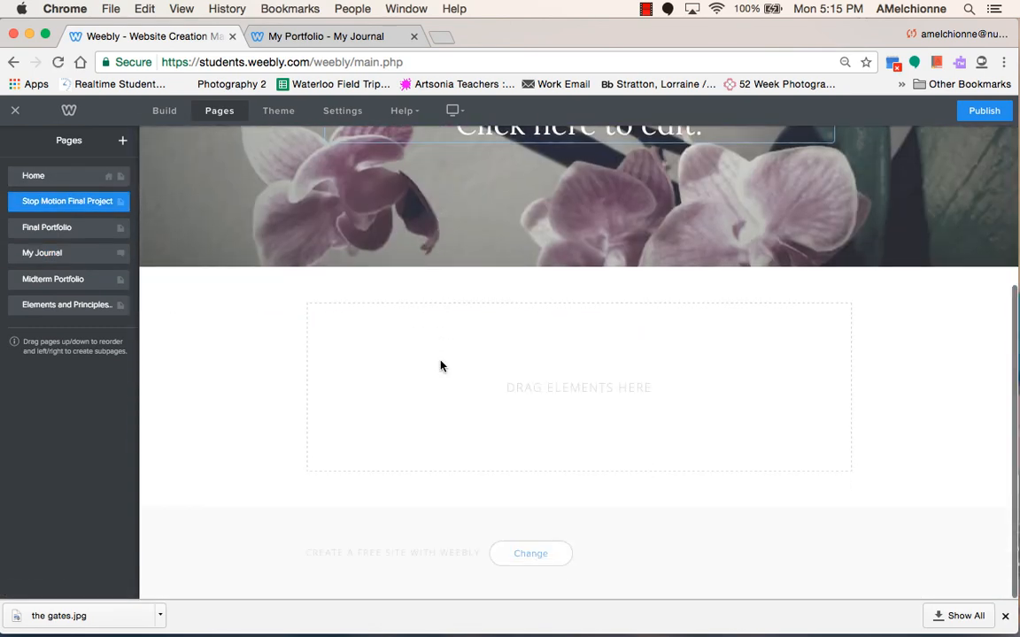
Add an HD Video element to the empty content area of the Stop Motion Final Project page.
{"action": "scroll", "coordinate": [438, 364], "scroll_direction": "up", "scroll_amount": 2}
{"action": "scroll", "coordinate": [438, 365], "scroll_direction": "down", "scroll_amount": 2}
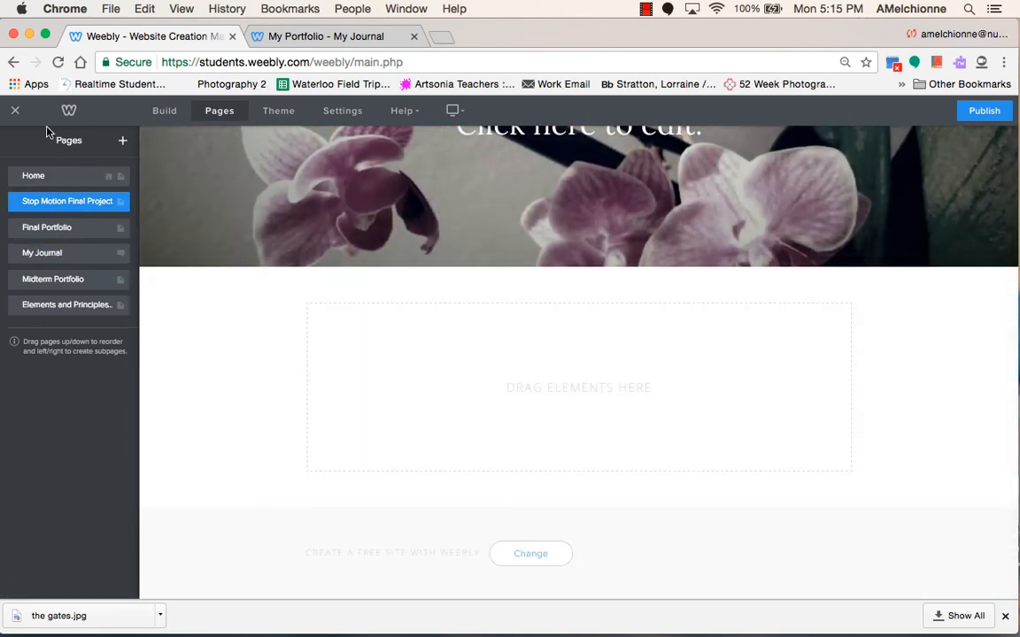
{"action": "left_click", "coordinate": [164, 112]}
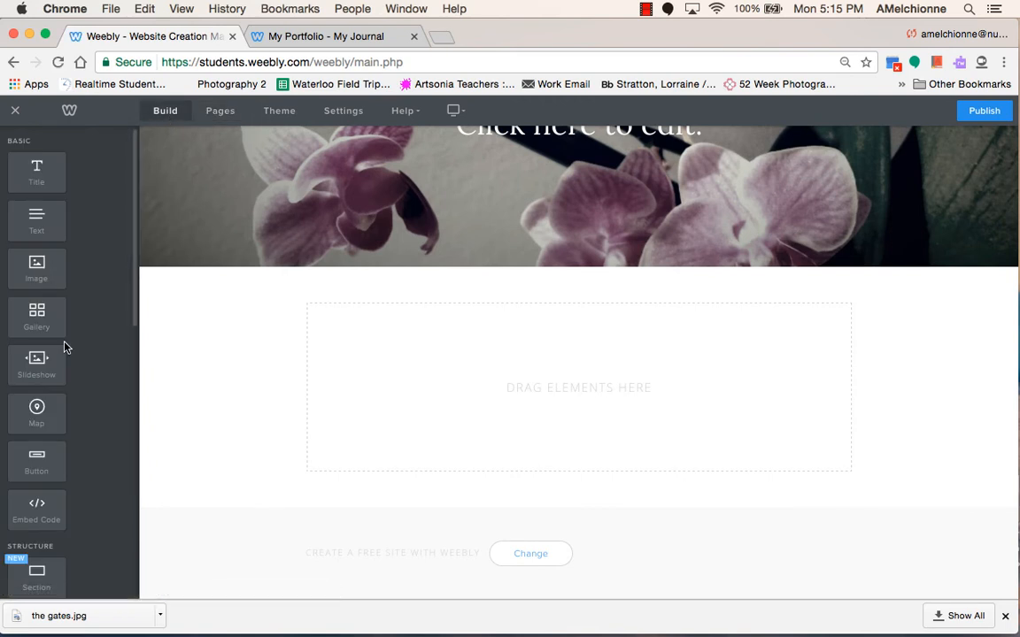
{"action": "scroll", "coordinate": [69, 341], "scroll_direction": "down", "scroll_amount": 4}
{"action": "scroll", "coordinate": [69, 339], "scroll_direction": "down", "scroll_amount": 5}
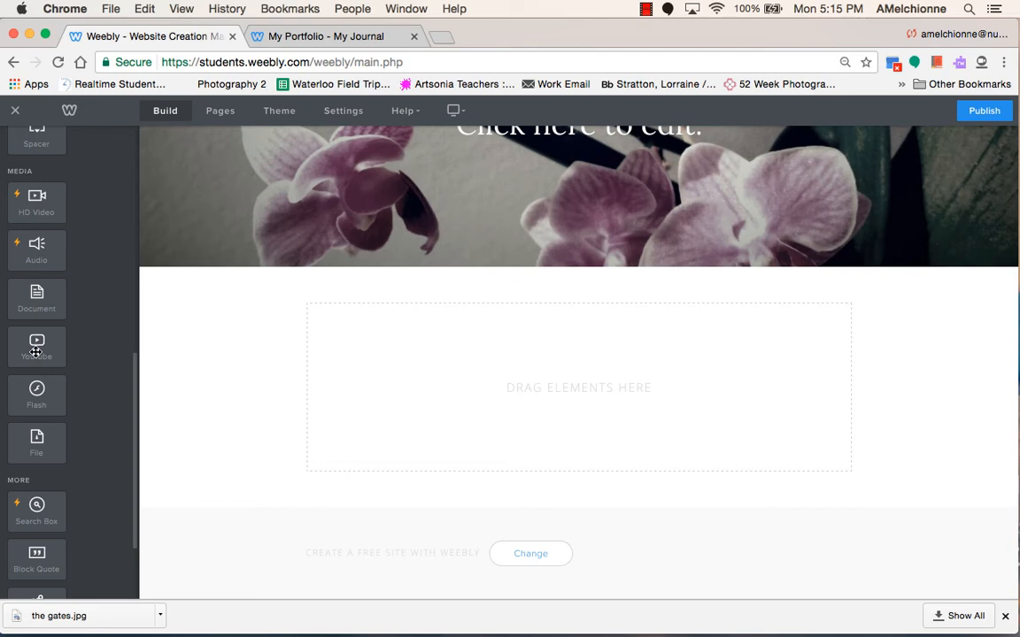
{"action": "left_click_drag", "start_coordinate": [36, 196], "coordinate": [537, 419]}
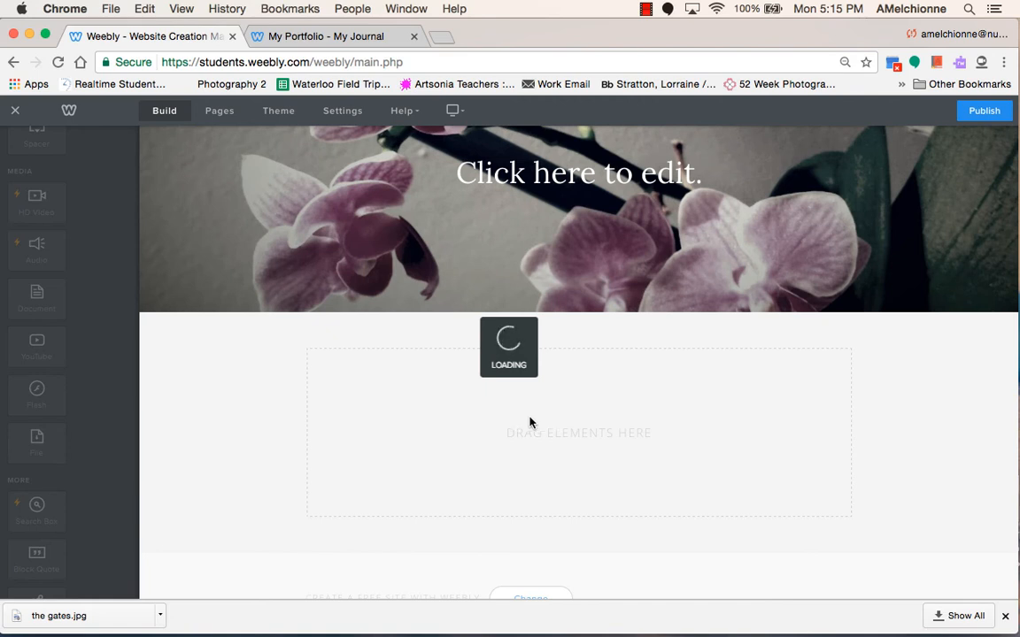
{"action": "mouse_move", "coordinate": [290, 627]}
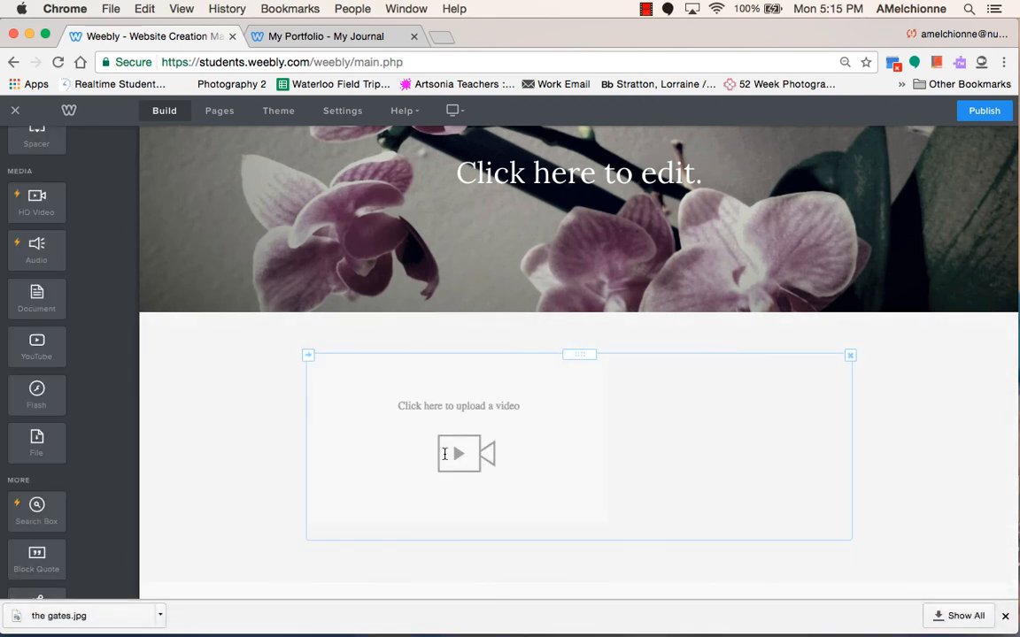
Try to upload POP ART step 6.mp4 from the TUTORIAL VIDEOS folder in Documents into the HD Video element.
{"action": "left_click", "coordinate": [446, 455]}
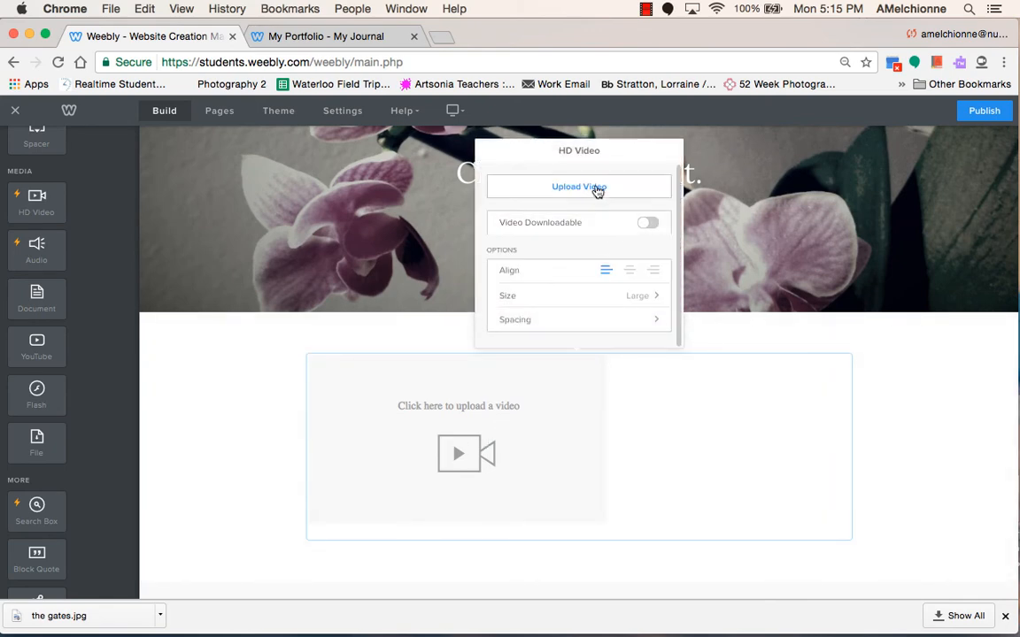
{"action": "left_click", "coordinate": [596, 188]}
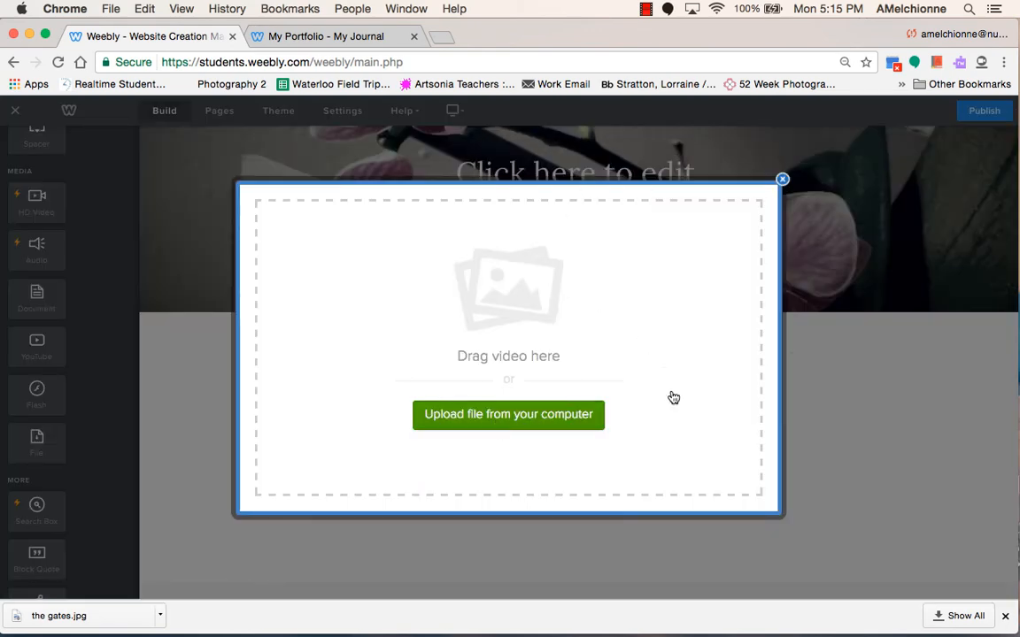
{"action": "left_click", "coordinate": [692, 288]}
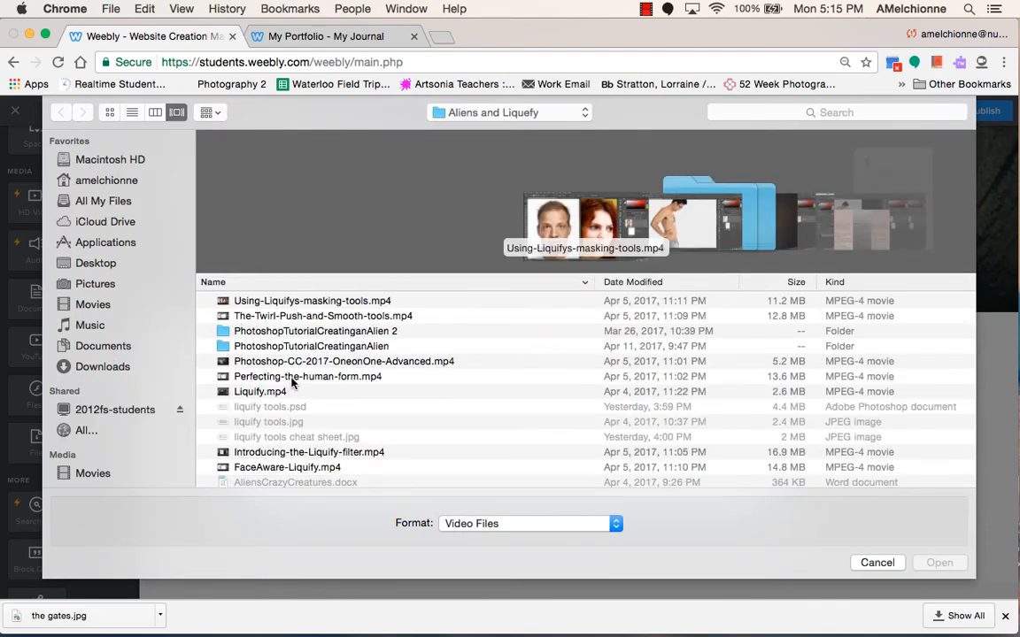
{"action": "scroll", "coordinate": [292, 385], "scroll_direction": "down", "scroll_amount": 3}
{"action": "scroll", "coordinate": [292, 385], "scroll_direction": "up", "scroll_amount": 3}
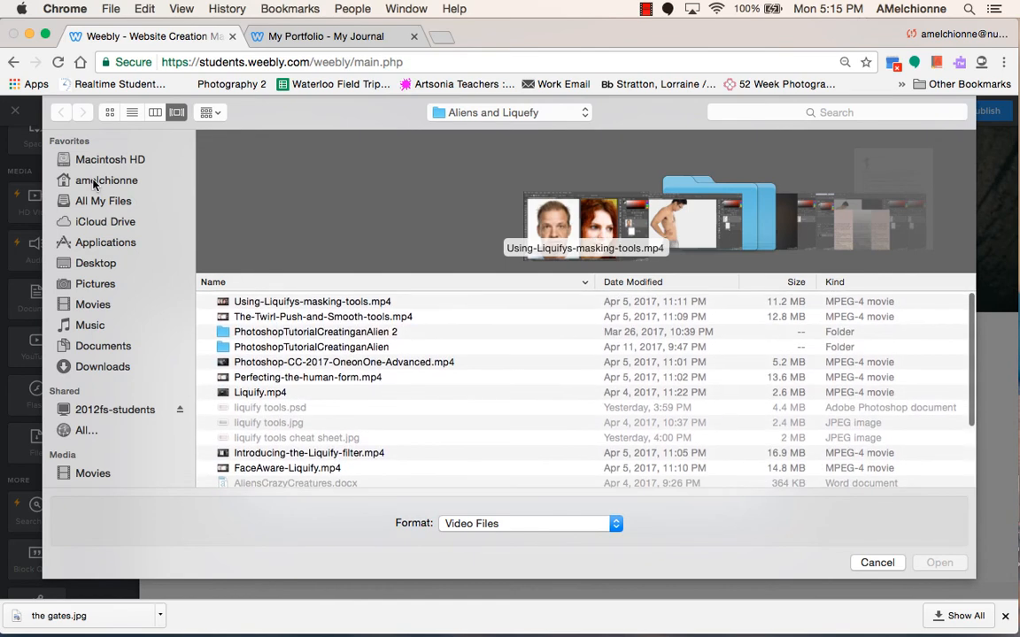
{"action": "left_click", "coordinate": [99, 346]}
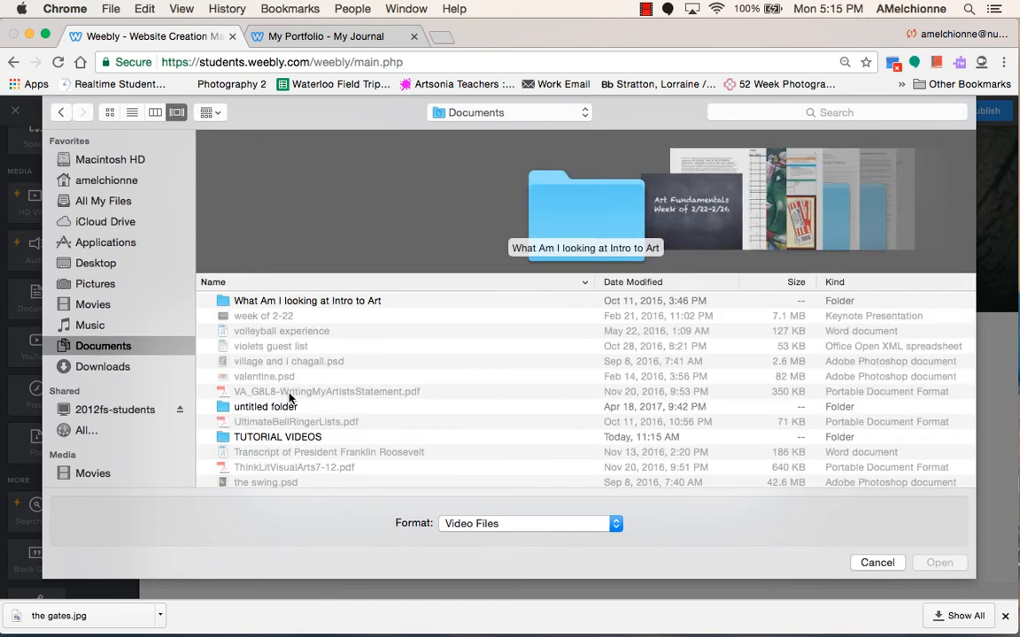
{"action": "scroll", "coordinate": [289, 398], "scroll_direction": "down", "scroll_amount": 5}
{"action": "scroll", "coordinate": [287, 403], "scroll_direction": "up", "scroll_amount": 5}
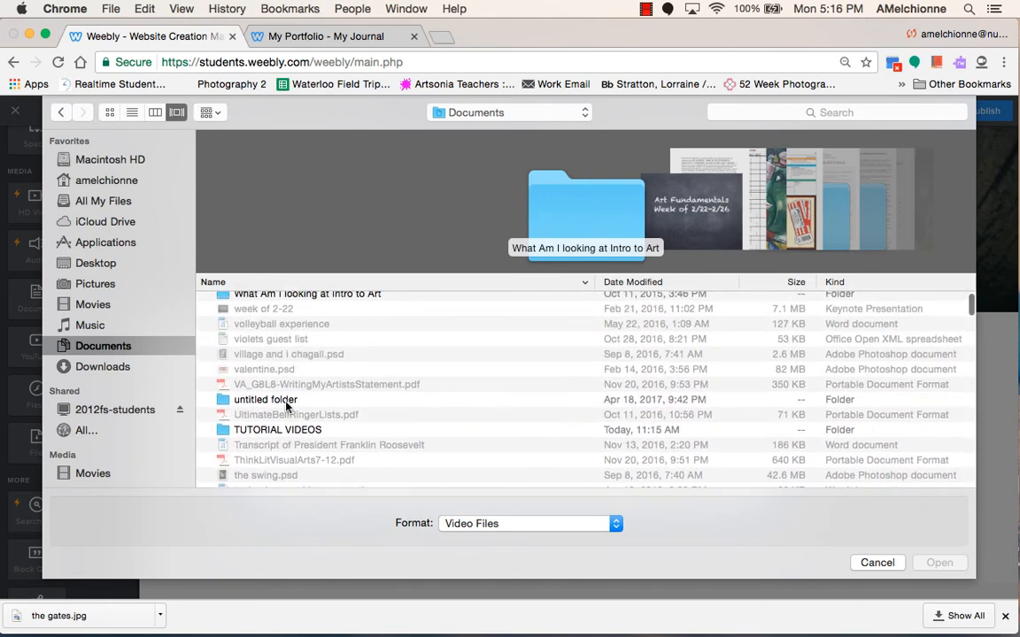
{"action": "double_click", "coordinate": [279, 430]}
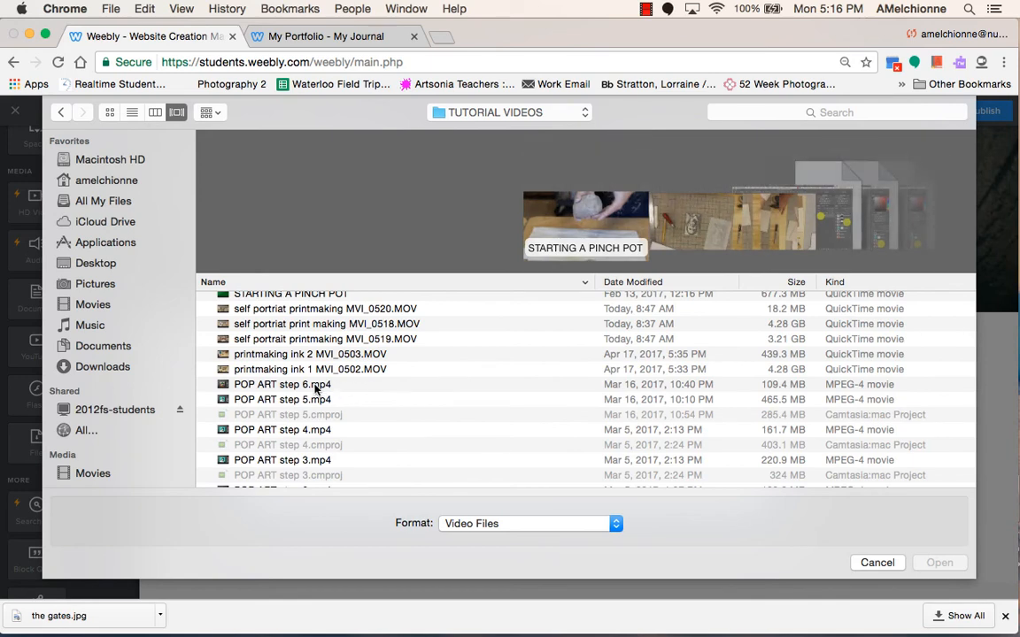
{"action": "left_click", "coordinate": [299, 386]}
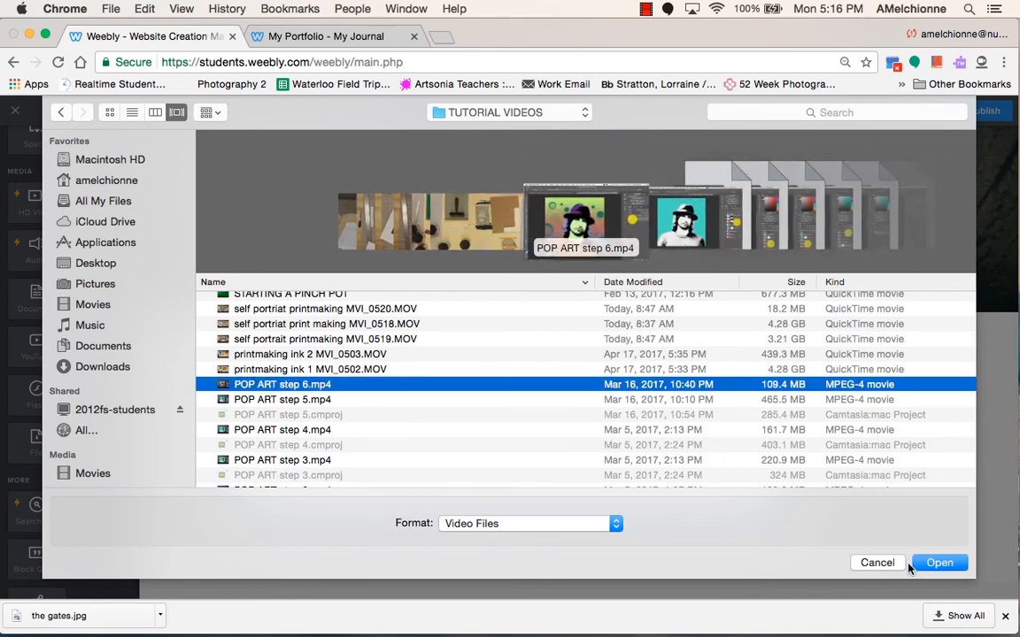
{"action": "left_click", "coordinate": [940, 563]}
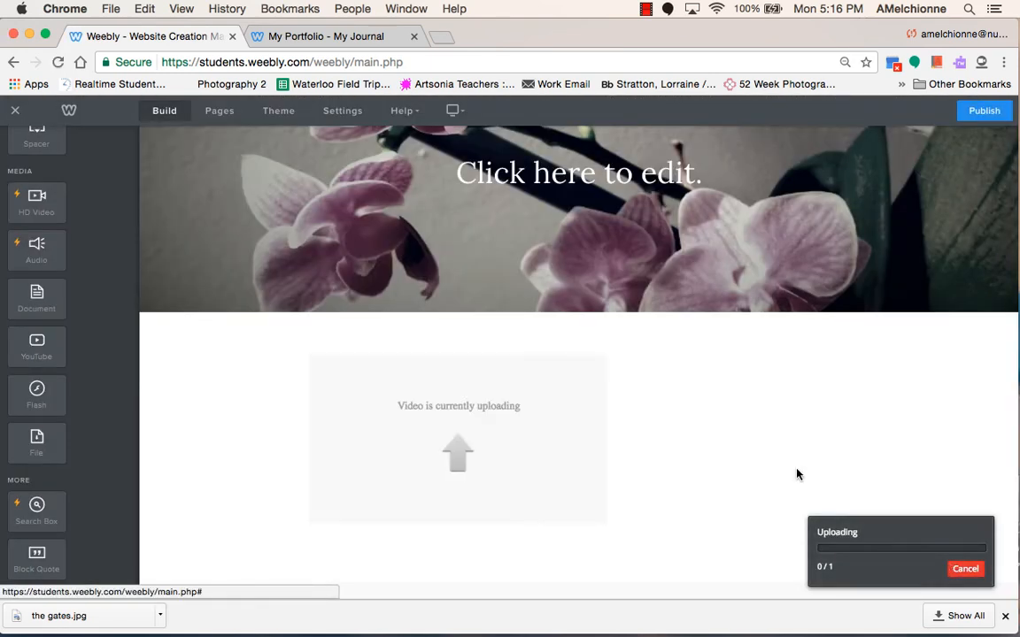
{"action": "left_click", "coordinate": [967, 569]}
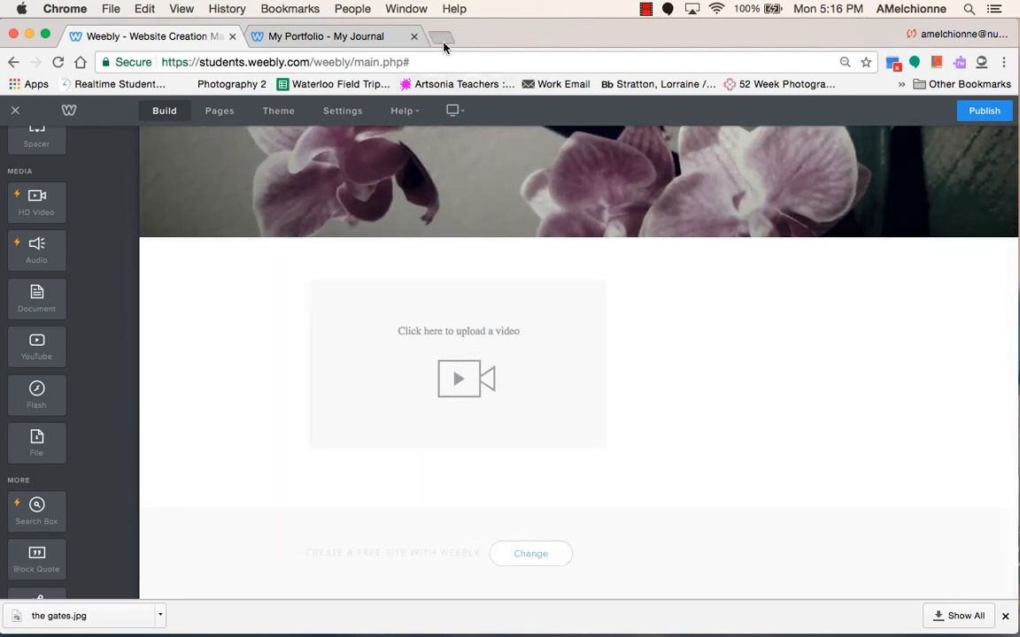
Open youtube.com in a new browser tab and go to the account's own channel.
{"action": "left_click", "coordinate": [443, 39]}
{"action": "type", "text": "youtube.com"}
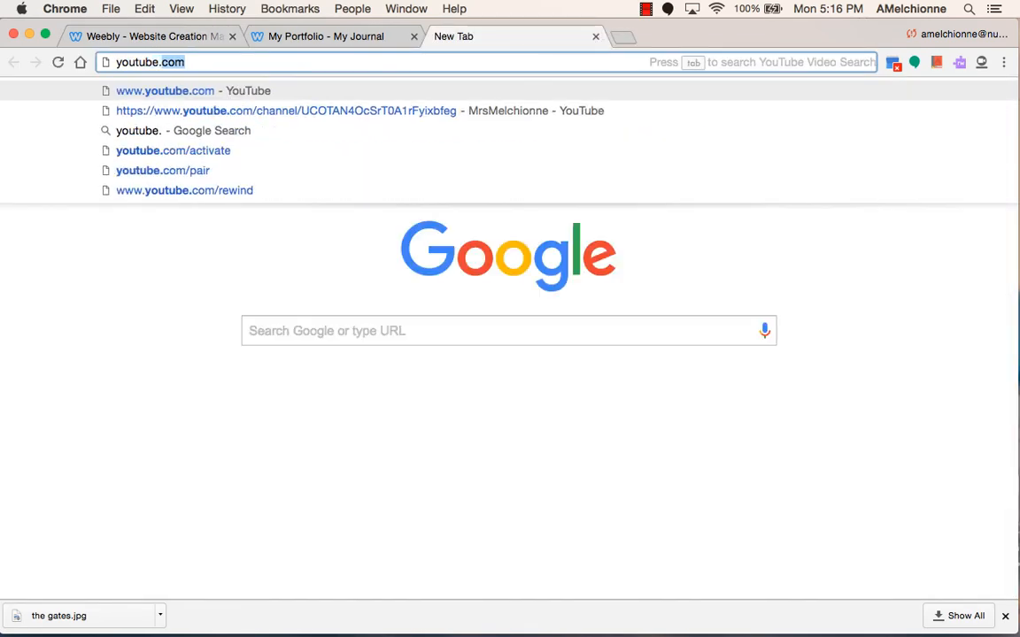
{"action": "key", "text": "Return"}
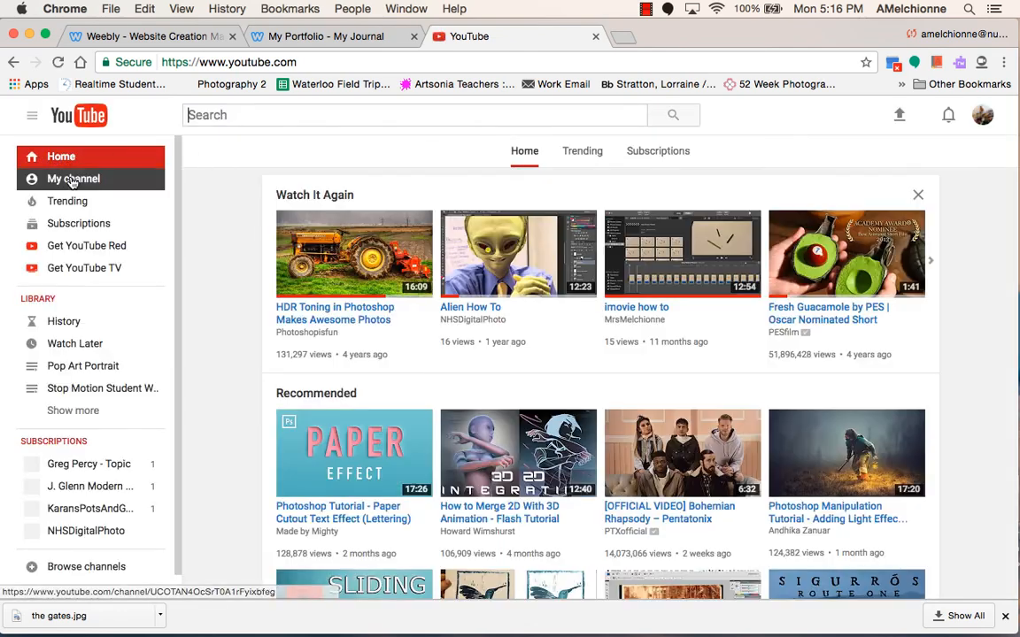
{"action": "left_click", "coordinate": [73, 180]}
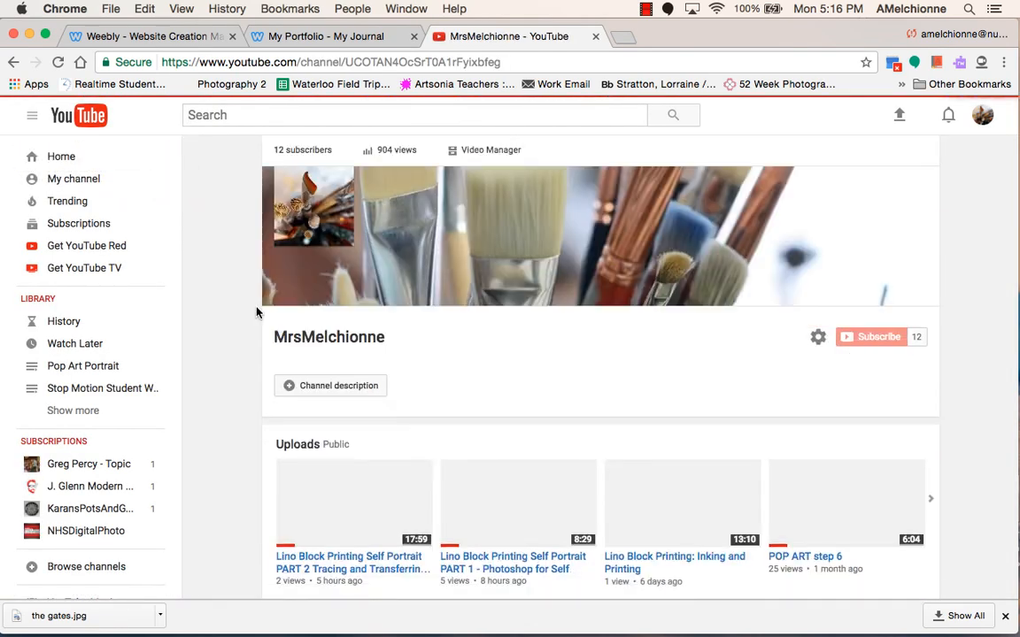
Open the uploaded video "Lino Block Printing Self Portrait PART 2" and copy its share link.
{"action": "key", "text": "ctrl+Up"}
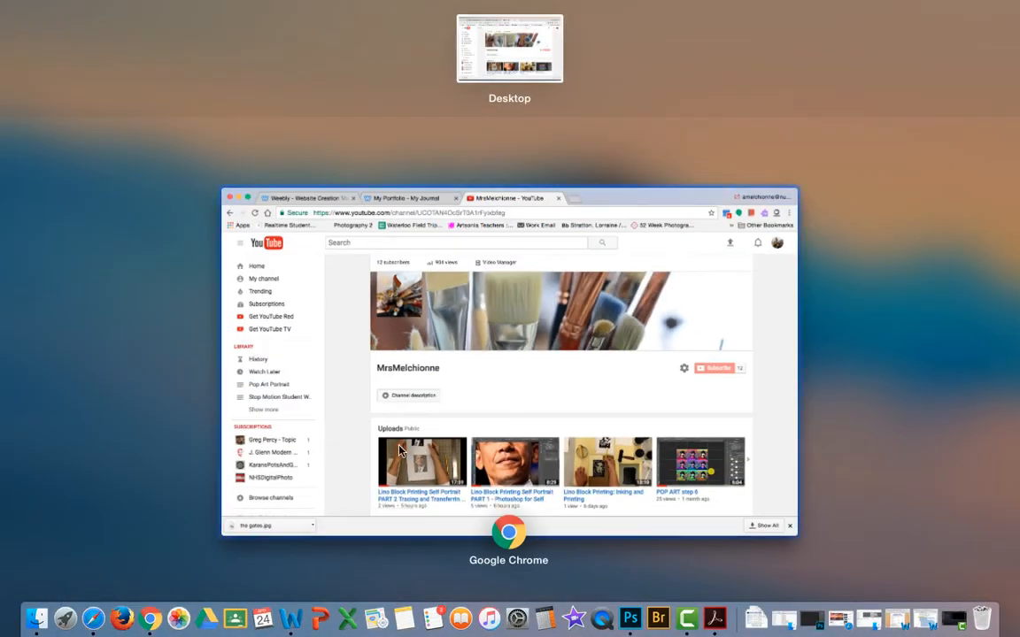
{"action": "left_click", "coordinate": [353, 468]}
{"action": "left_click", "coordinate": [371, 555]}
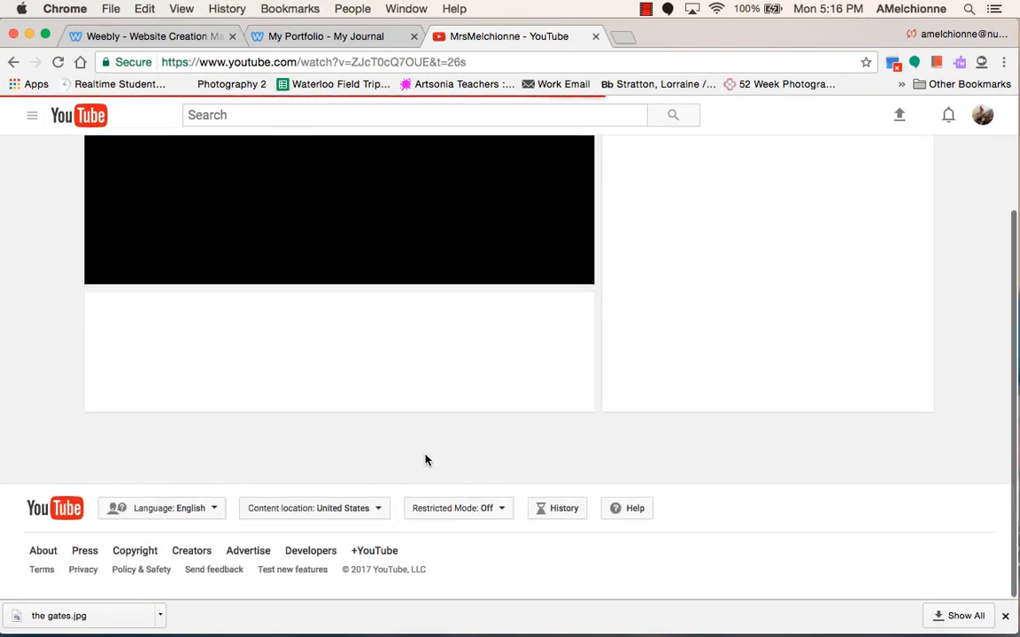
{"action": "scroll", "coordinate": [282, 501], "scroll_direction": "down", "scroll_amount": 5}
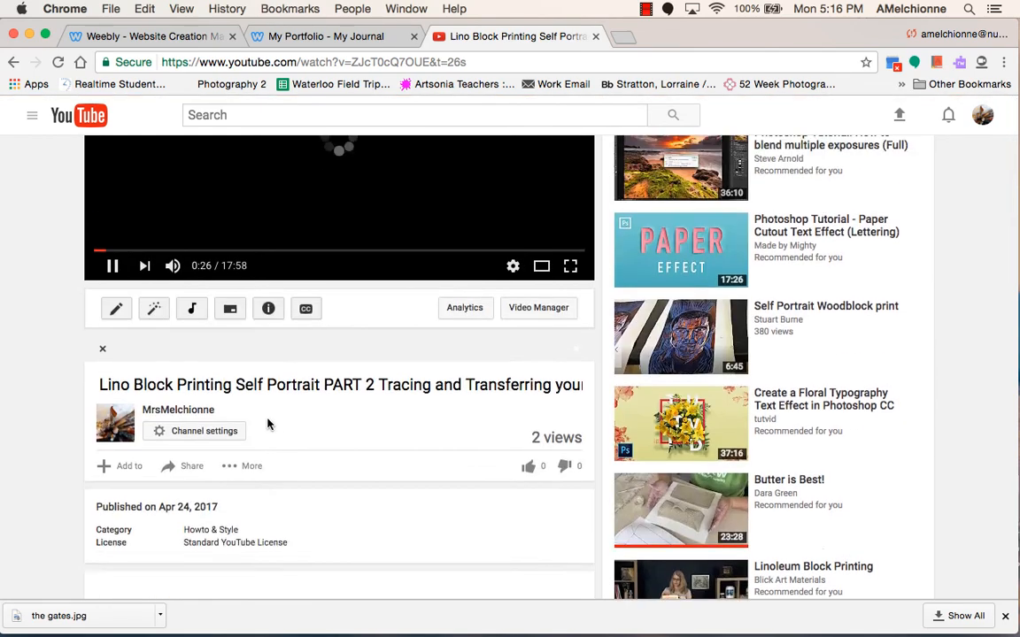
{"action": "scroll", "coordinate": [170, 556], "scroll_direction": "down", "scroll_amount": 5}
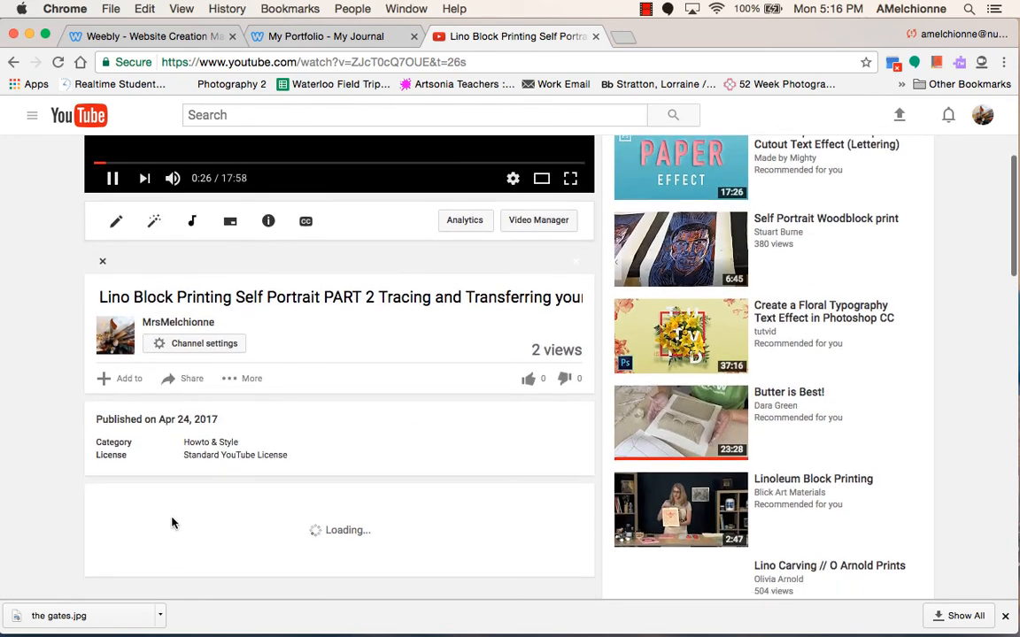
{"action": "left_click", "coordinate": [172, 379]}
{"action": "key", "text": "super+c"}
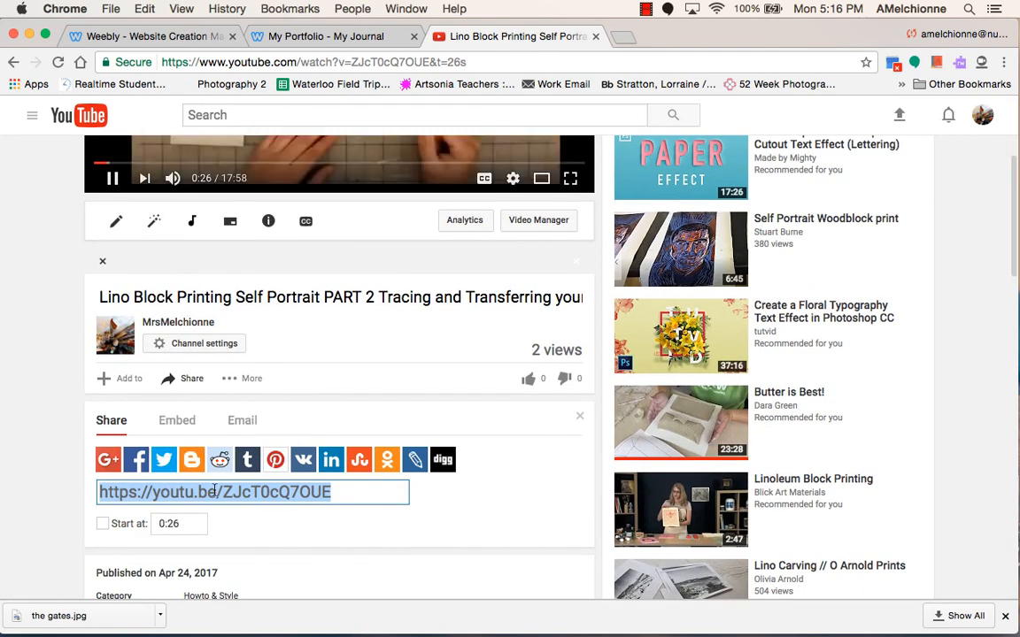
Return to the Weebly editor and add a YouTube element below the HD Video placeholder.
{"action": "left_click", "coordinate": [292, 39]}
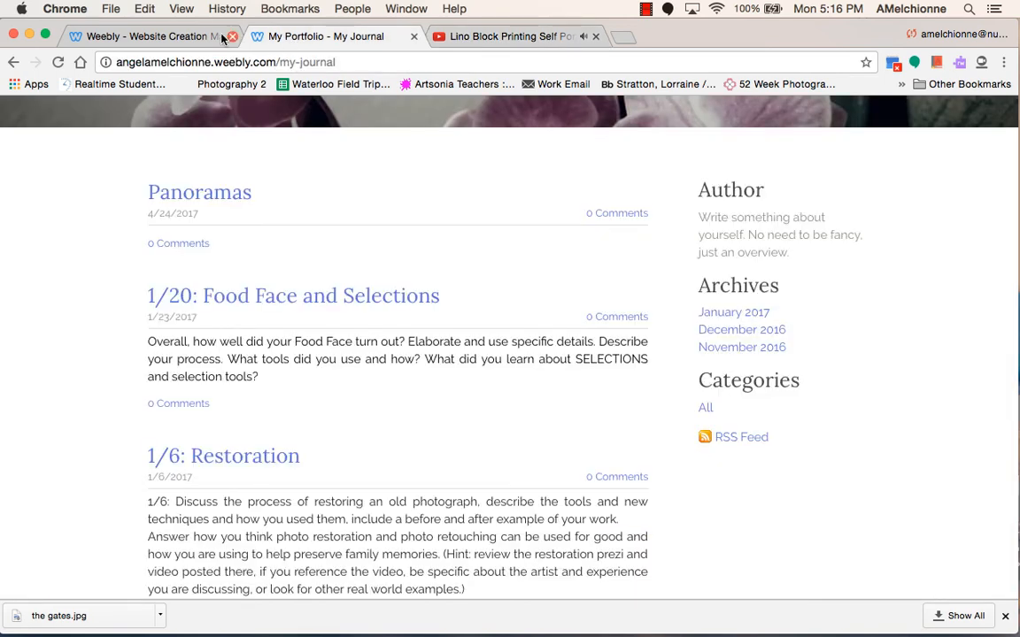
{"action": "left_click", "coordinate": [199, 36]}
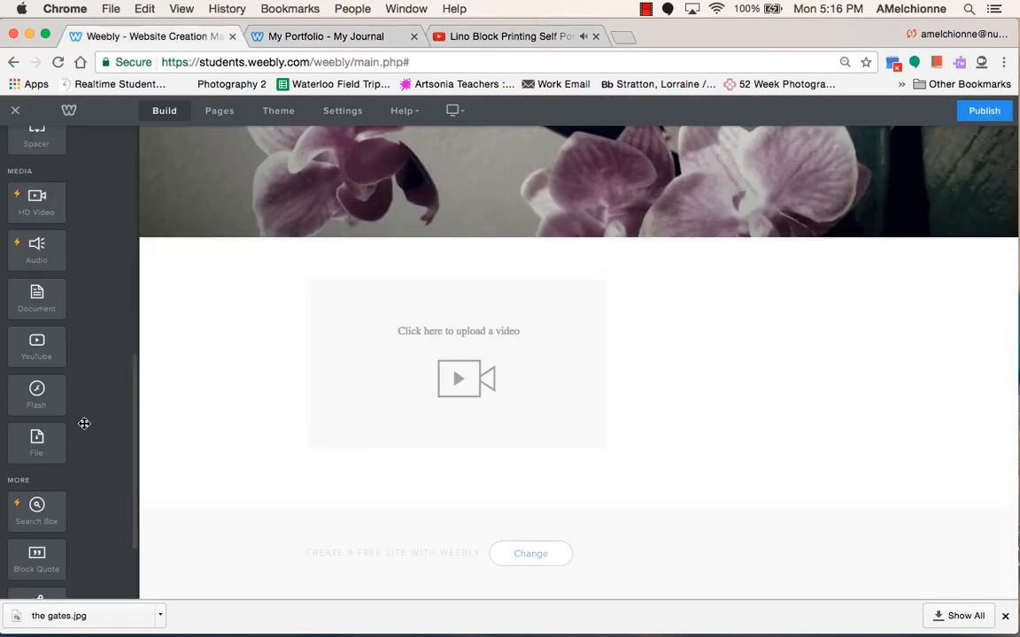
{"action": "left_click_drag", "start_coordinate": [37, 345], "coordinate": [446, 521]}
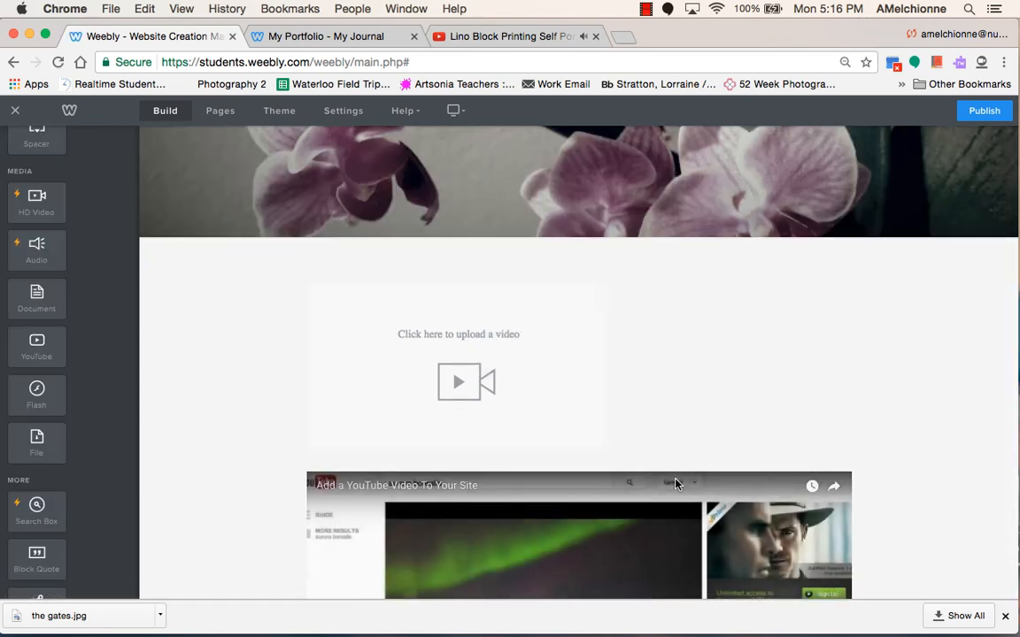
Set the YouTube element's video URL to the copied link of the Lino Block Printing Self Portrait PART 2 video.
{"action": "scroll", "coordinate": [676, 484], "scroll_direction": "down", "scroll_amount": 3}
{"action": "scroll", "coordinate": [655, 452], "scroll_direction": "down", "scroll_amount": 1}
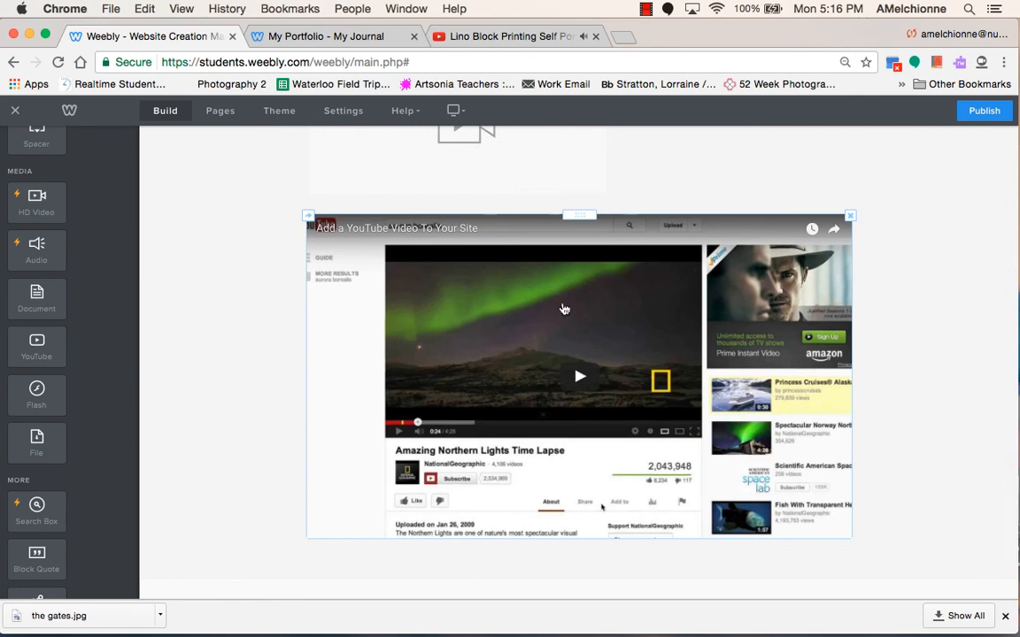
{"action": "left_click", "coordinate": [563, 307]}
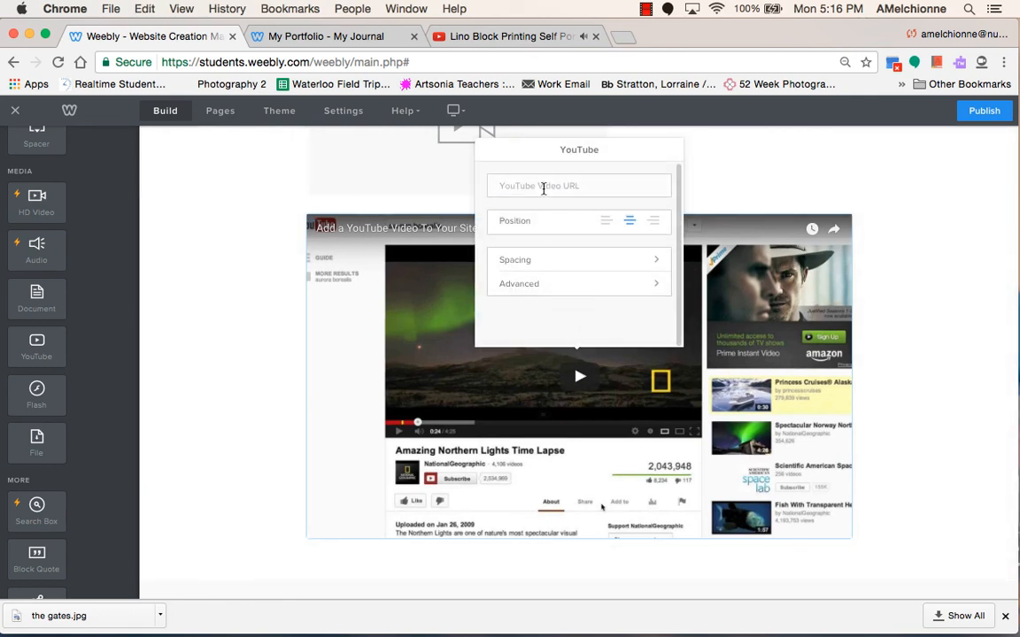
{"action": "left_click", "coordinate": [543, 189]}
{"action": "key", "text": "super+v"}
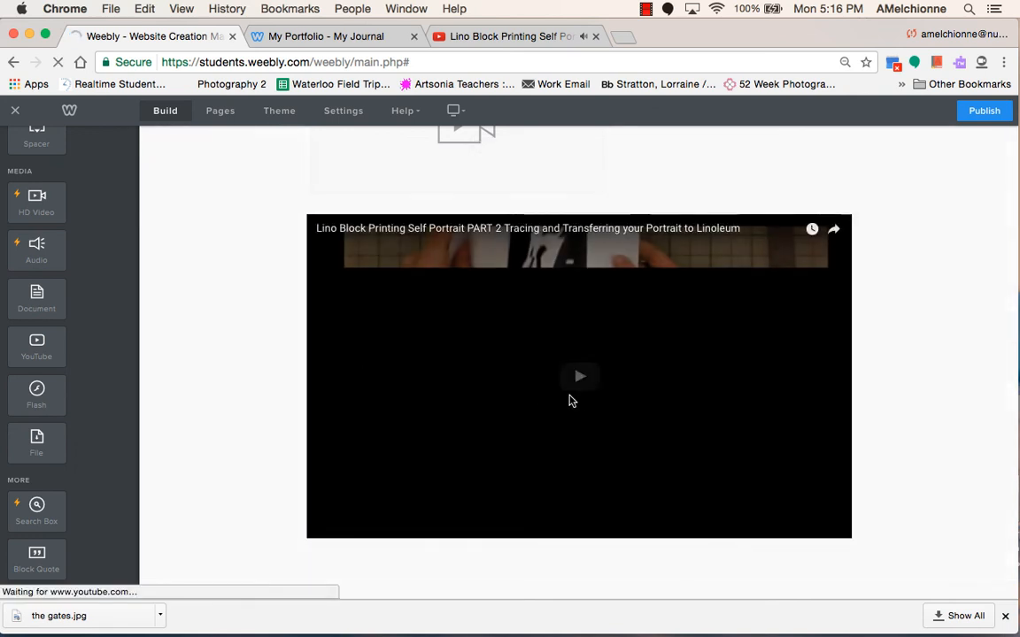
{"action": "scroll", "coordinate": [713, 451], "scroll_direction": "down", "scroll_amount": 2}
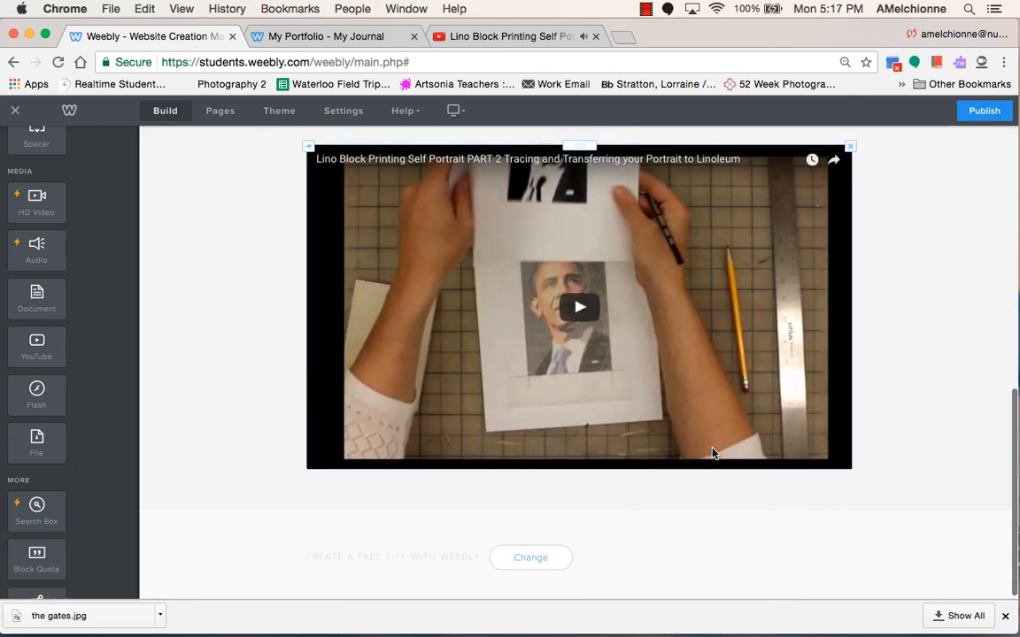
{"action": "scroll", "coordinate": [713, 451], "scroll_direction": "up", "scroll_amount": 2}
{"action": "scroll", "coordinate": [744, 354], "scroll_direction": "up", "scroll_amount": 4}
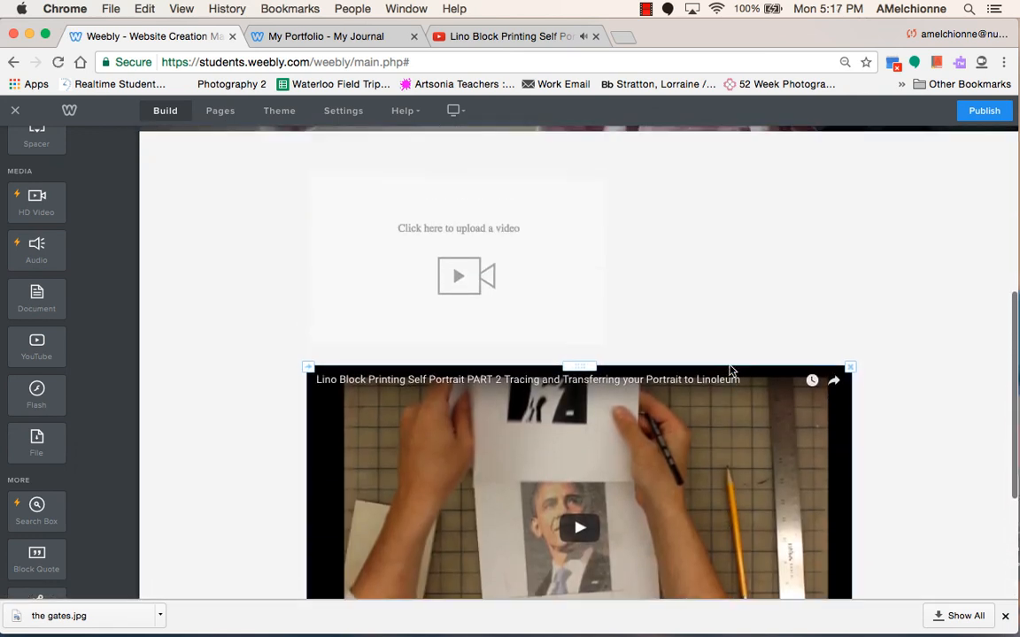
{"action": "scroll", "coordinate": [729, 370], "scroll_direction": "up", "scroll_amount": 1}
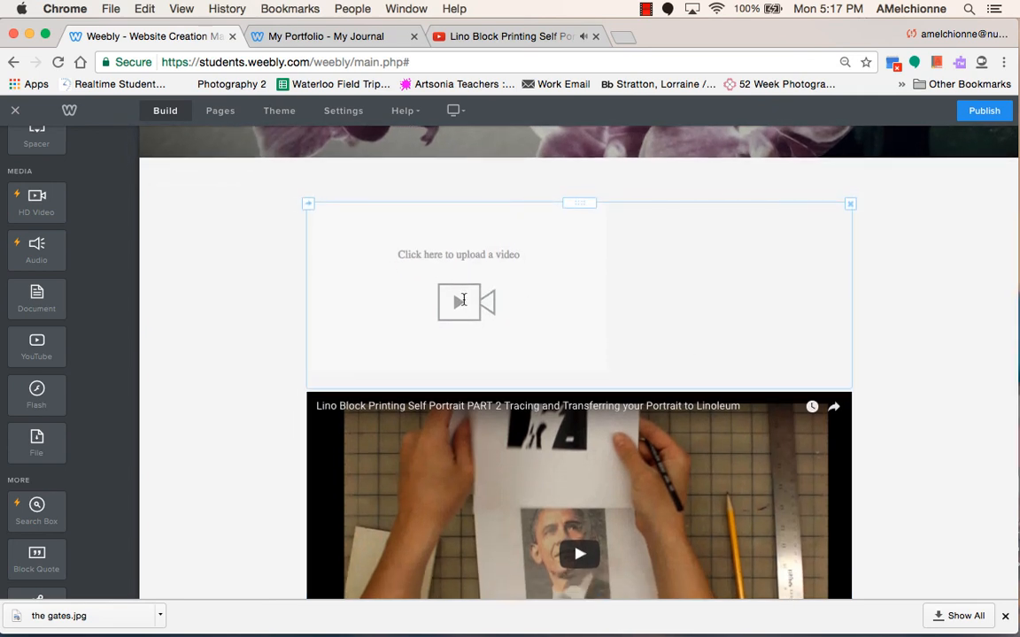
{"action": "scroll", "coordinate": [312, 302], "scroll_direction": "down", "scroll_amount": 3}
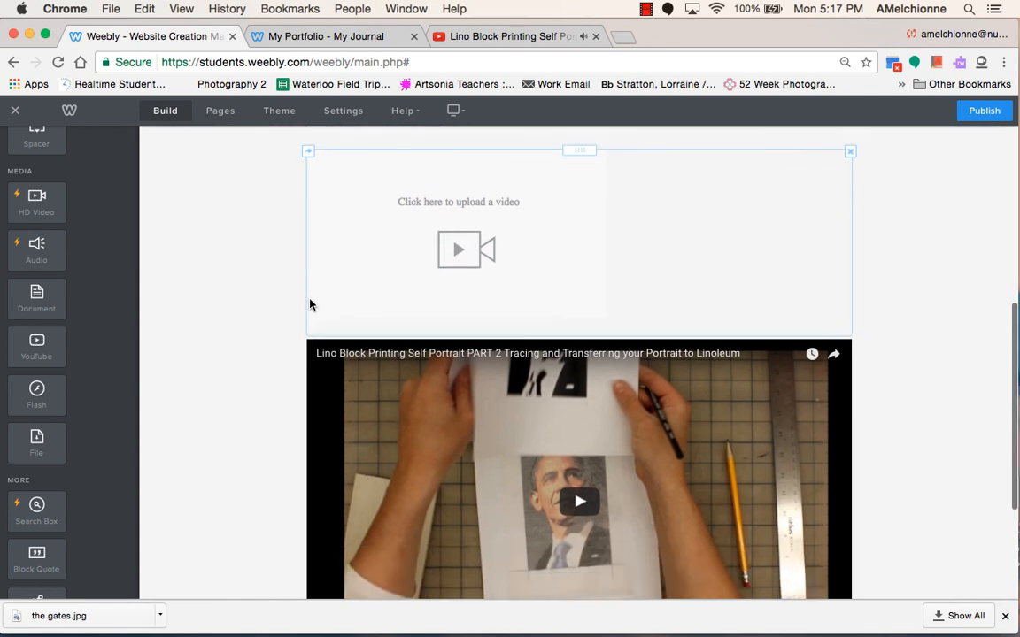
Open the Final Portfolio page and look over its photo challenge sections, Abstract Photography gallery and artist statement instructions.
{"action": "scroll", "coordinate": [311, 301], "scroll_direction": "up", "scroll_amount": 10}
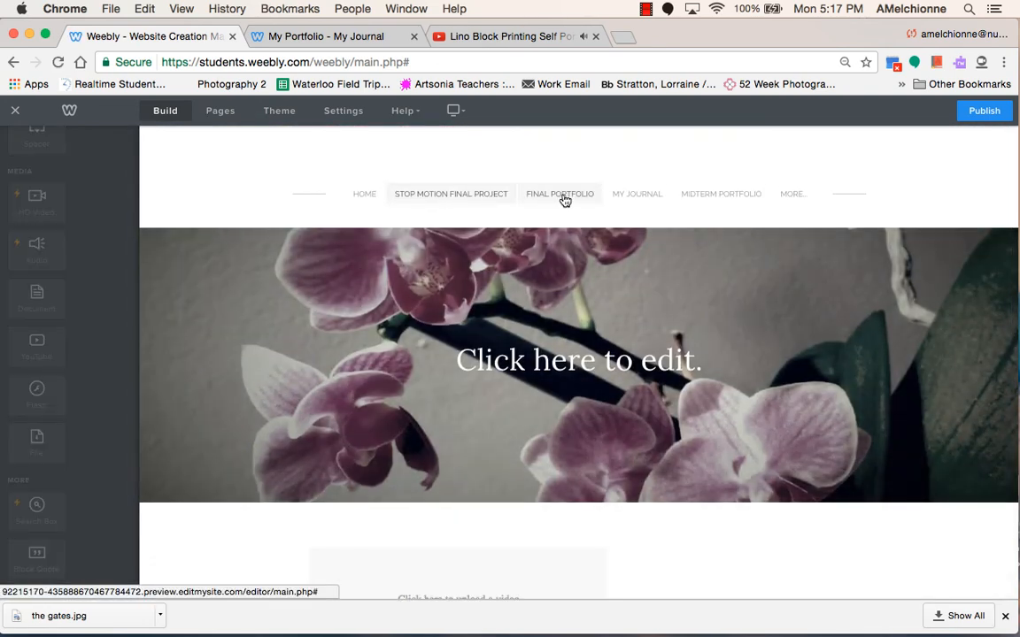
{"action": "left_click", "coordinate": [563, 196]}
{"action": "scroll", "coordinate": [570, 382], "scroll_direction": "down", "scroll_amount": 20}
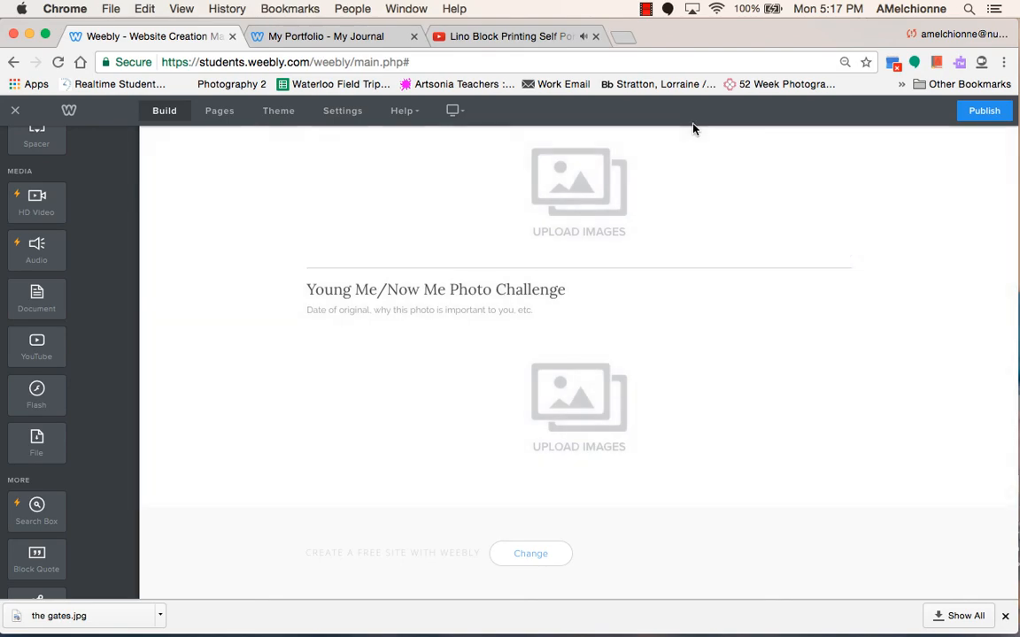
{"action": "scroll", "coordinate": [705, 210], "scroll_direction": "up", "scroll_amount": 3}
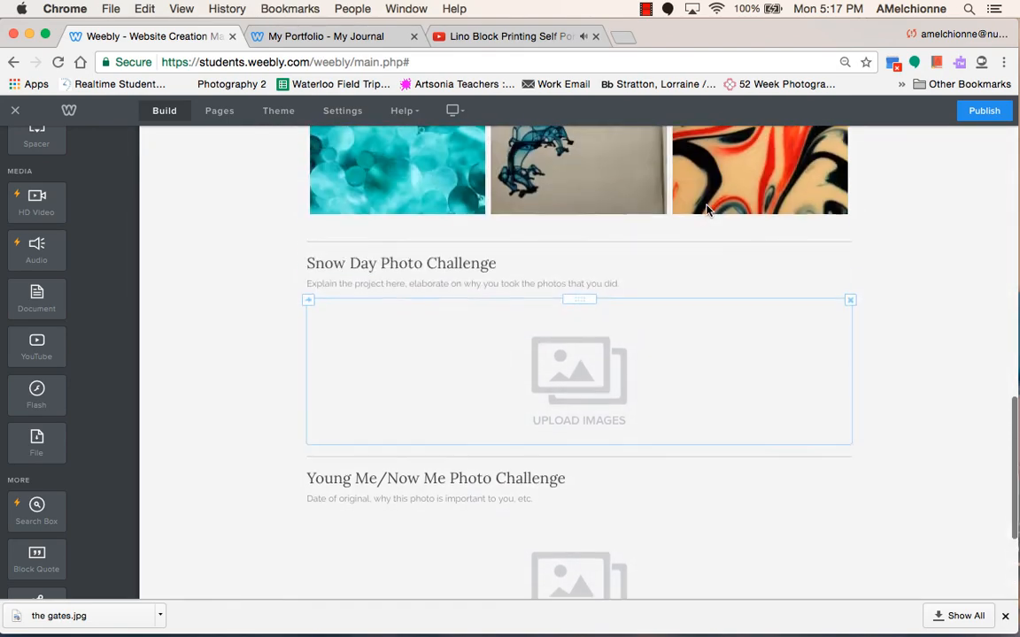
{"action": "scroll", "coordinate": [706, 211], "scroll_direction": "up", "scroll_amount": 7}
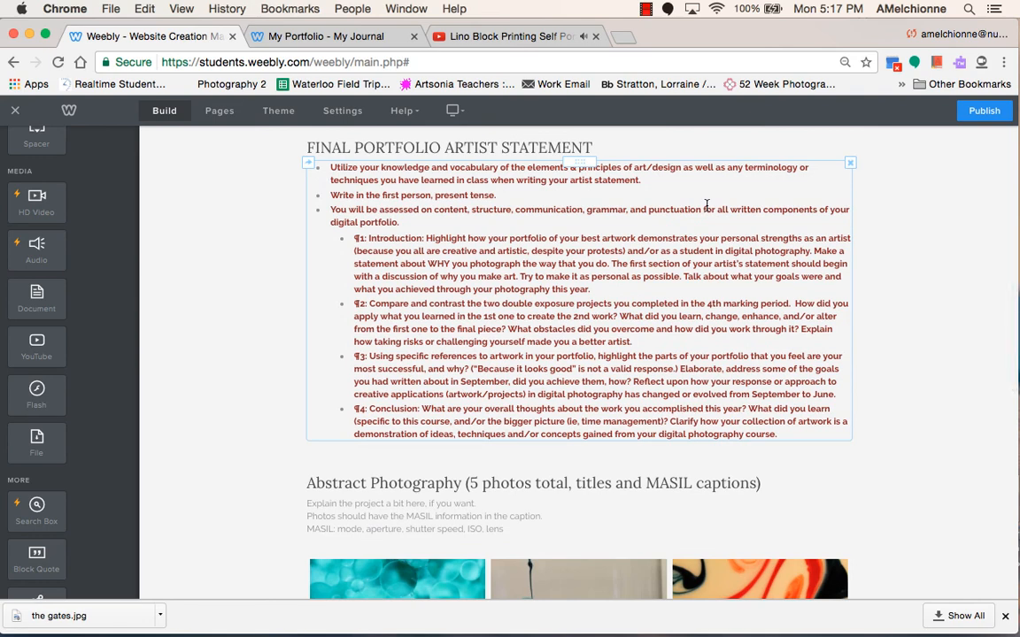
{"action": "scroll", "coordinate": [705, 205], "scroll_direction": "up", "scroll_amount": 6}
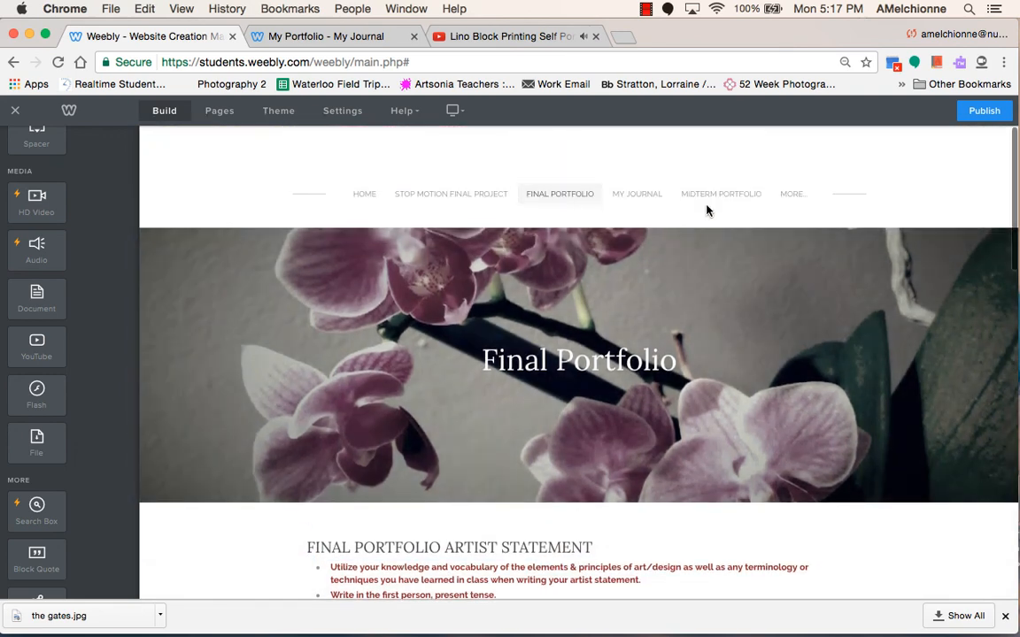
{"action": "mouse_move", "coordinate": [786, 197]}
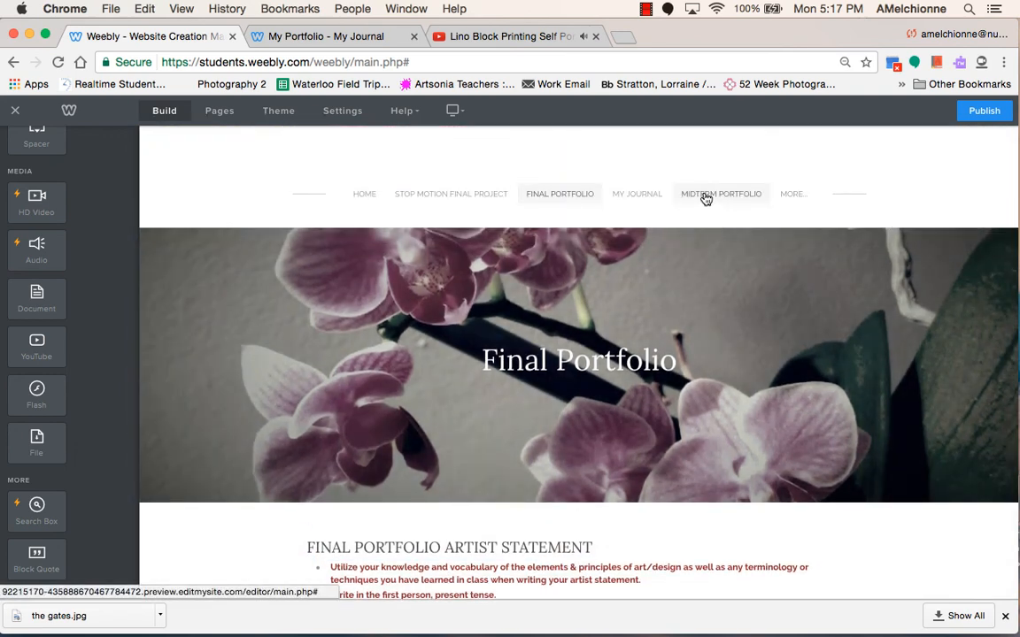
{"action": "left_click", "coordinate": [645, 9]}
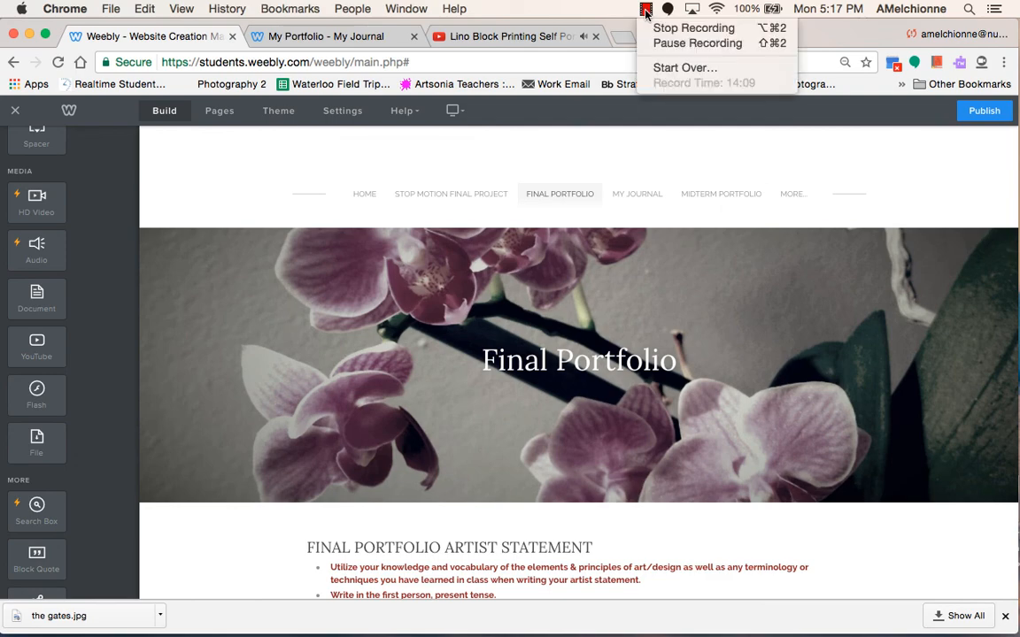